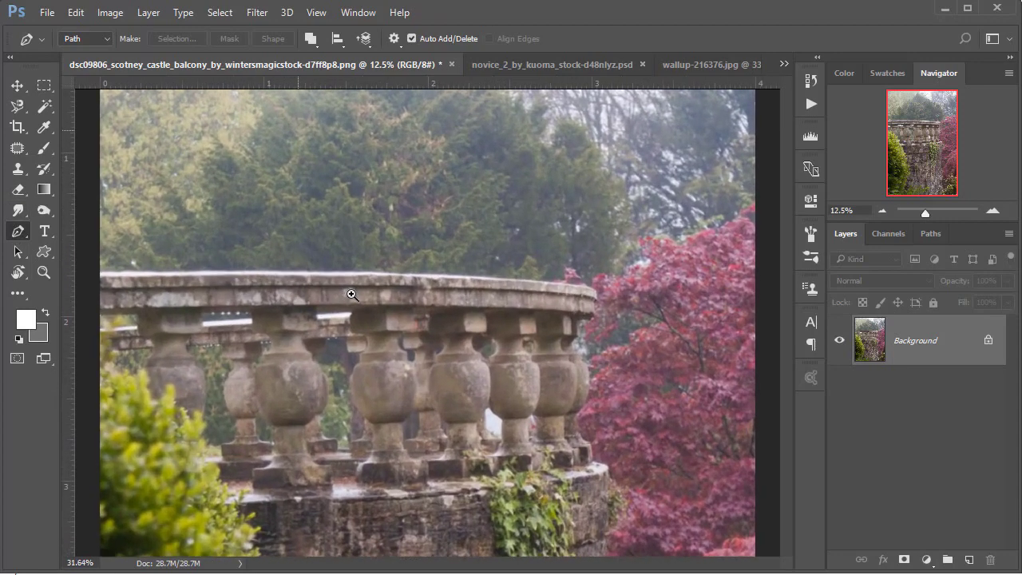
Zoom in on the balustrade and begin a Pen path at the rail's left end, curving along its top edge
{"action": "left_click_drag", "start_coordinate": [325, 253], "coordinate": [366, 303]}
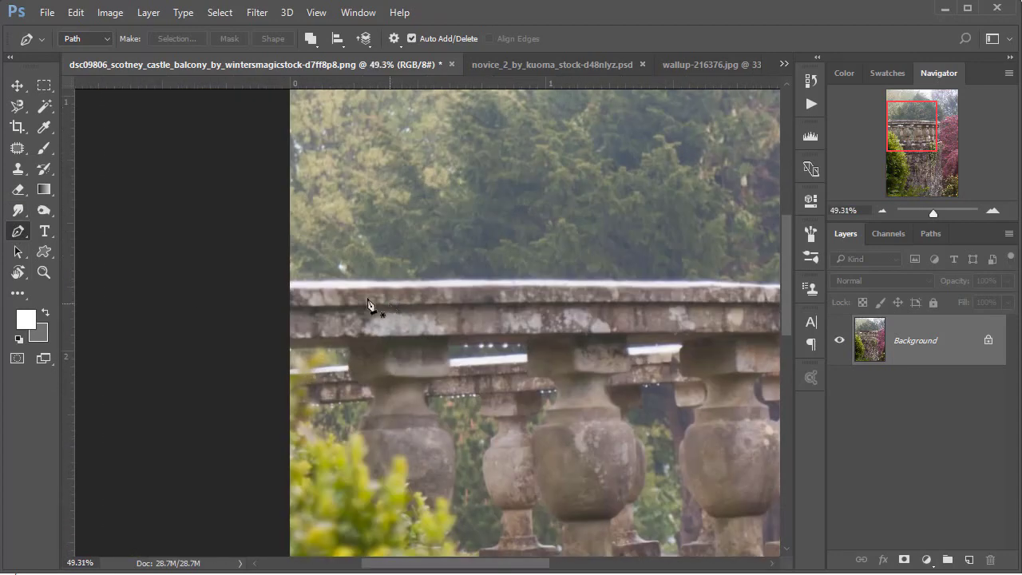
{"action": "left_click", "coordinate": [290, 288]}
{"action": "mouse_move", "coordinate": [599, 293]}
{"action": "left_mouse_down"}
{"action": "mouse_move", "coordinate": [409, 293]}
{"action": "mouse_move", "coordinate": [464, 289]}
{"action": "left_mouse_up"}
{"action": "scroll", "coordinate": [463, 286], "scroll_direction": "right", "scroll_amount": 5}
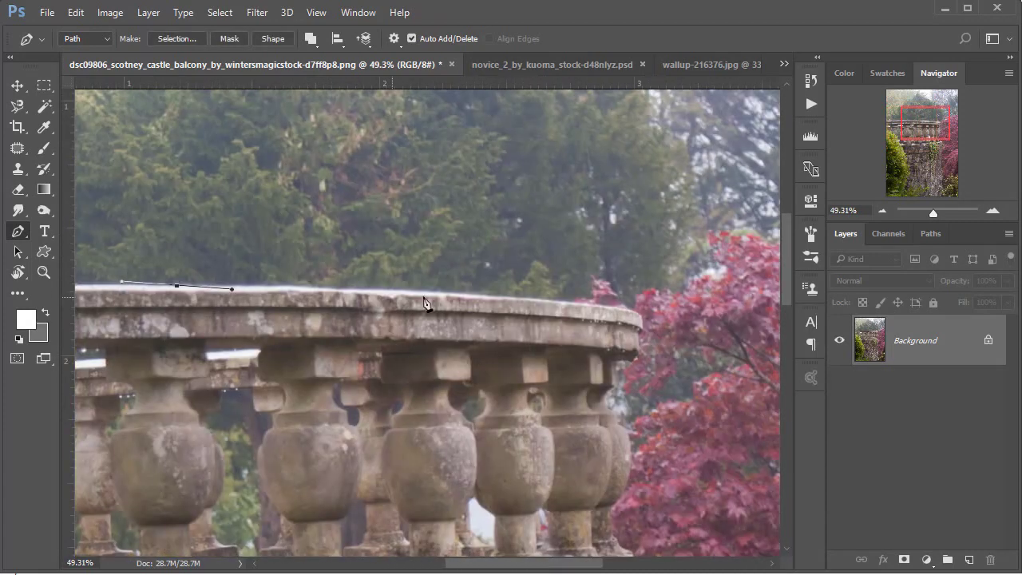
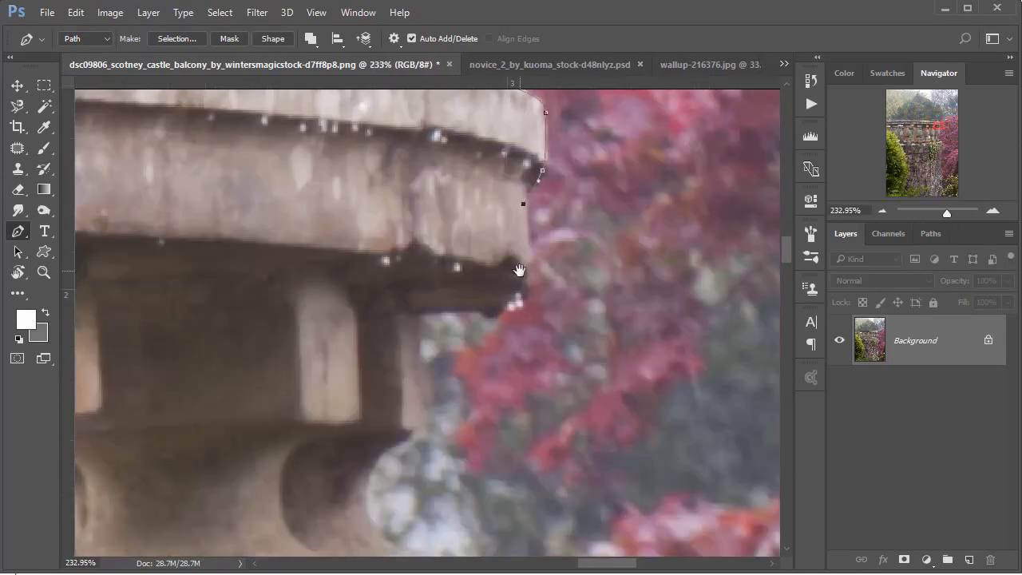
Trace the balcony's right edge down the pillar and wall with pen anchors
{"action": "left_click", "coordinate": [420, 319]}
{"action": "scroll", "coordinate": [421, 319], "scroll_direction": "down", "scroll_amount": 5}
{"action": "left_click_drag", "start_coordinate": [411, 256], "coordinate": [394, 270]}
{"action": "mouse_move", "coordinate": [373, 344]}
{"action": "left_mouse_down"}
{"action": "mouse_move", "coordinate": [401, 395]}
{"action": "mouse_move", "coordinate": [391, 399]}
{"action": "left_mouse_up"}
{"action": "scroll", "coordinate": [413, 253], "scroll_direction": "down", "scroll_amount": 5}
{"action": "left_click", "coordinate": [445, 355]}
{"action": "scroll", "coordinate": [450, 232], "scroll_direction": "down", "scroll_amount": 5}
{"action": "scroll", "coordinate": [392, 400], "scroll_direction": "down", "scroll_amount": 5}
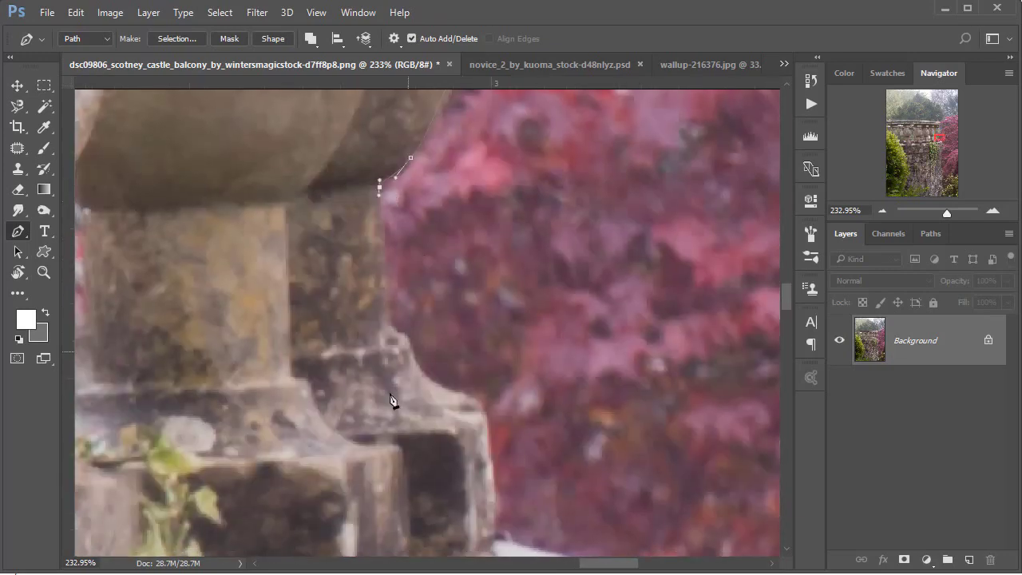
{"action": "left_click", "coordinate": [471, 411]}
{"action": "scroll", "coordinate": [455, 351], "scroll_direction": "down", "scroll_amount": 5}
{"action": "left_click", "coordinate": [442, 288]}
{"action": "left_click_drag", "start_coordinate": [445, 323], "coordinate": [453, 326]}
{"action": "scroll", "coordinate": [480, 303], "scroll_direction": "down", "scroll_amount": 2}
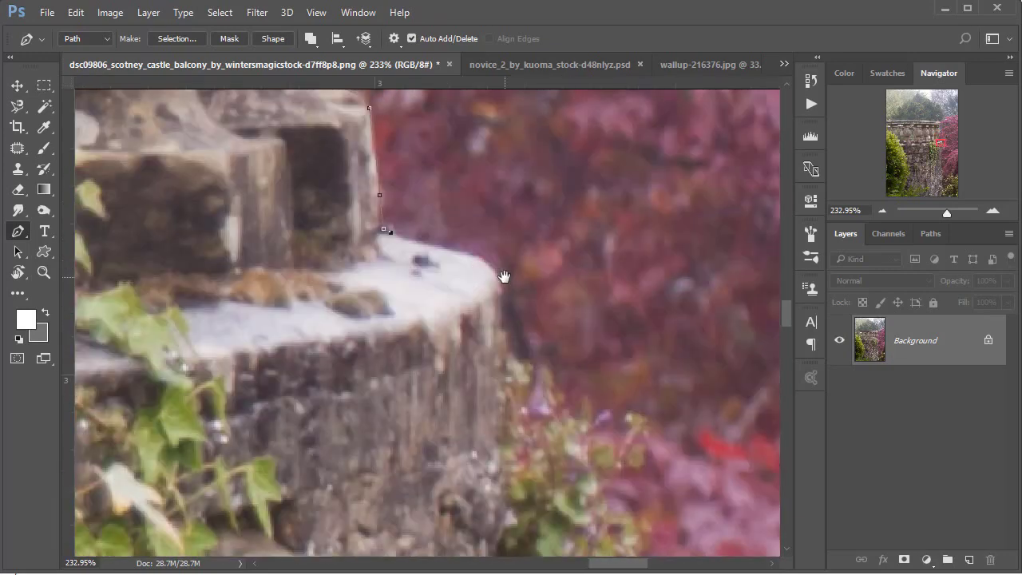
{"action": "scroll", "coordinate": [501, 332], "scroll_direction": "down", "scroll_amount": 5}
{"action": "left_click_drag", "start_coordinate": [456, 399], "coordinate": [456, 434]}
{"action": "scroll", "coordinate": [456, 434], "scroll_direction": "down", "scroll_amount": 5}
{"action": "mouse_move", "coordinate": [433, 325]}
{"action": "left_mouse_down"}
{"action": "mouse_move", "coordinate": [434, 354]}
{"action": "mouse_move", "coordinate": [409, 339]}
{"action": "left_mouse_up"}
{"action": "scroll", "coordinate": [424, 392], "scroll_direction": "down", "scroll_amount": 5}
{"action": "scroll", "coordinate": [405, 439], "scroll_direction": "down", "scroll_amount": 5}
{"action": "left_click_drag", "start_coordinate": [410, 367], "coordinate": [458, 463]}
Extend the path in curves below the photo and back up its left side
{"action": "scroll", "coordinate": [438, 480], "scroll_direction": "down", "scroll_amount": 5}
{"action": "scroll", "coordinate": [433, 392], "scroll_direction": "down", "scroll_amount": 5}
{"action": "scroll", "coordinate": [439, 344], "scroll_direction": "down", "scroll_amount": 5}
{"action": "scroll", "coordinate": [445, 299], "scroll_direction": "down", "scroll_amount": 2}
{"action": "scroll", "coordinate": [448, 461], "scroll_direction": "down", "scroll_amount": 5}
{"action": "scroll", "coordinate": [448, 424], "scroll_direction": "down", "scroll_amount": 5}
{"action": "scroll", "coordinate": [433, 384], "scroll_direction": "down", "scroll_amount": 5}
{"action": "scroll", "coordinate": [417, 445], "scroll_direction": "down", "scroll_amount": 5}
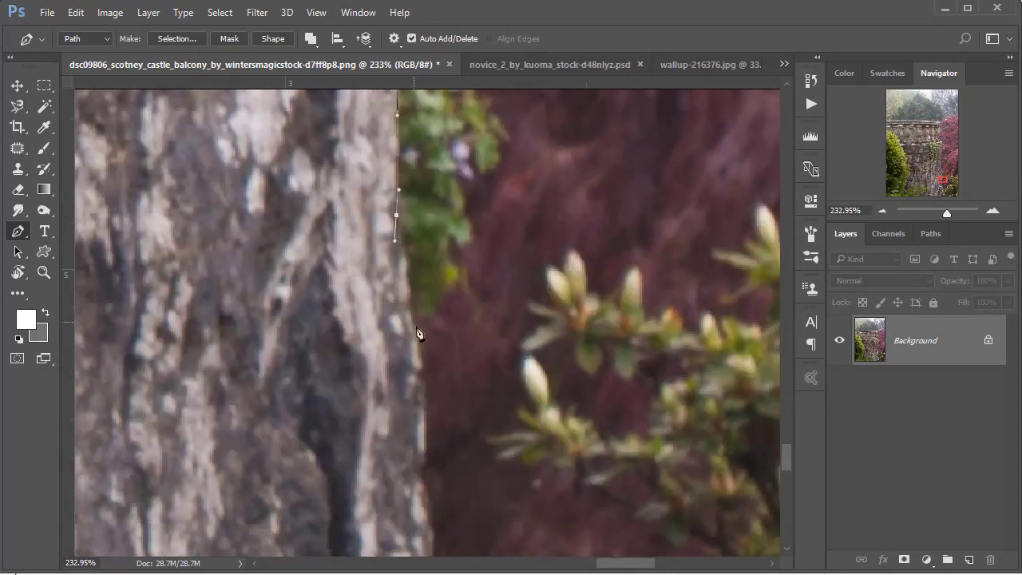
{"action": "scroll", "coordinate": [415, 239], "scroll_direction": "down", "scroll_amount": 5}
{"action": "scroll", "coordinate": [422, 286], "scroll_direction": "down", "scroll_amount": 5}
{"action": "scroll", "coordinate": [410, 273], "scroll_direction": "down", "scroll_amount": 5}
{"action": "scroll", "coordinate": [413, 412], "scroll_direction": "down", "scroll_amount": 2}
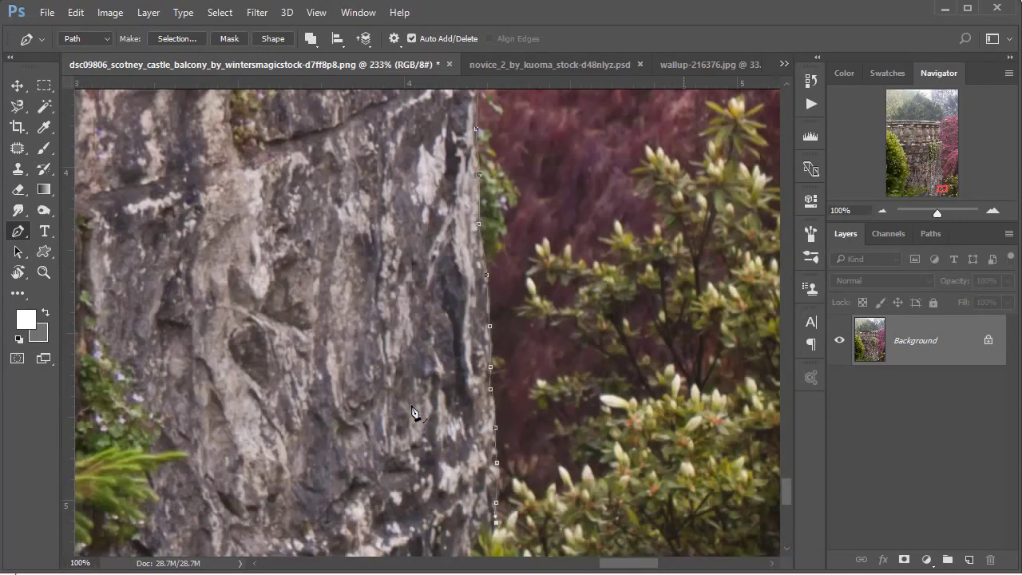
{"action": "scroll", "coordinate": [413, 412], "scroll_direction": "down", "scroll_amount": 9}
{"action": "left_click_drag", "start_coordinate": [474, 537], "coordinate": [447, 540]}
{"action": "left_click_drag", "start_coordinate": [357, 545], "coordinate": [320, 546]}
{"action": "left_click_drag", "start_coordinate": [236, 531], "coordinate": [224, 511]}
{"action": "left_click", "coordinate": [217, 467]}
{"action": "left_click", "coordinate": [232, 394]}
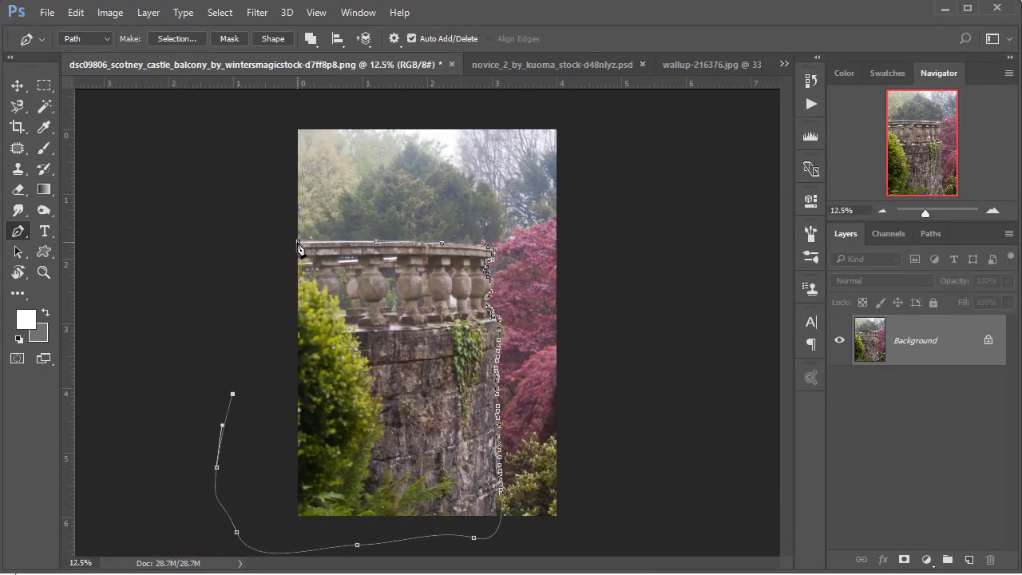
Close the path, make it a 1-pixel-feathered selection, and invert it to the sky and trees
{"action": "left_click", "coordinate": [297, 244]}
{"action": "right_click", "coordinate": [360, 300]}
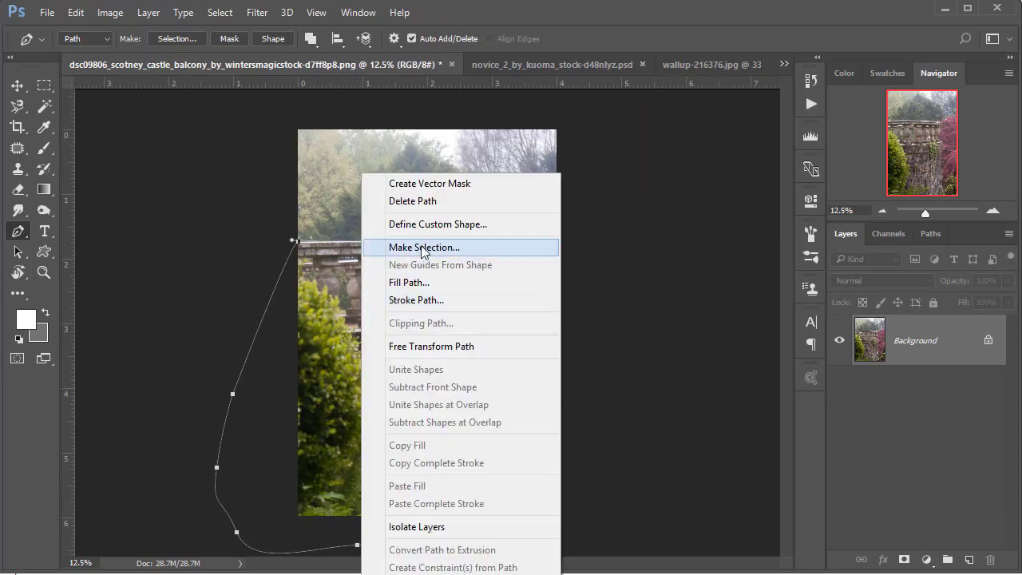
{"action": "left_click", "coordinate": [423, 248]}
{"action": "left_click", "coordinate": [620, 160]}
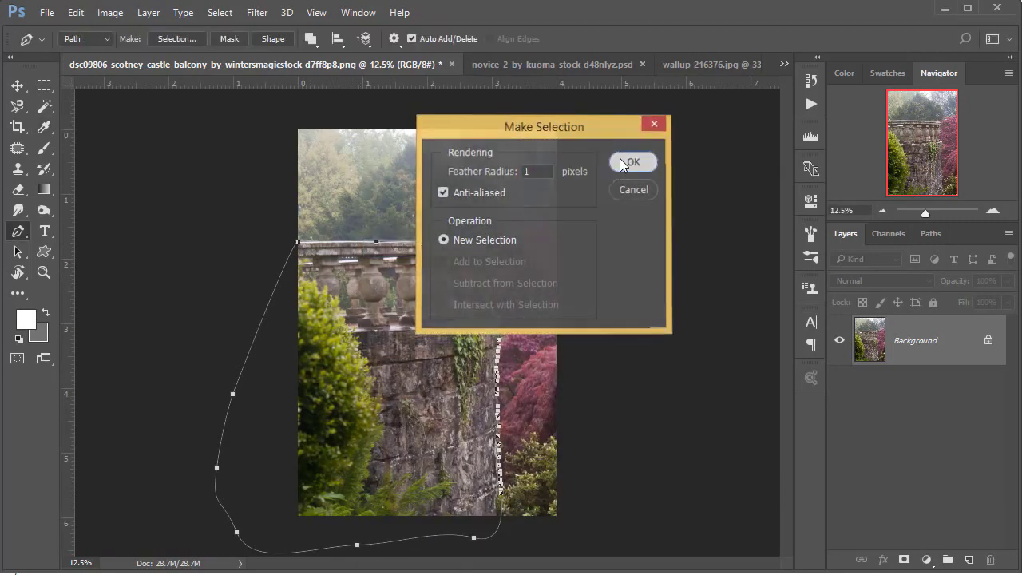
{"action": "key", "text": "ctrl+plus"}
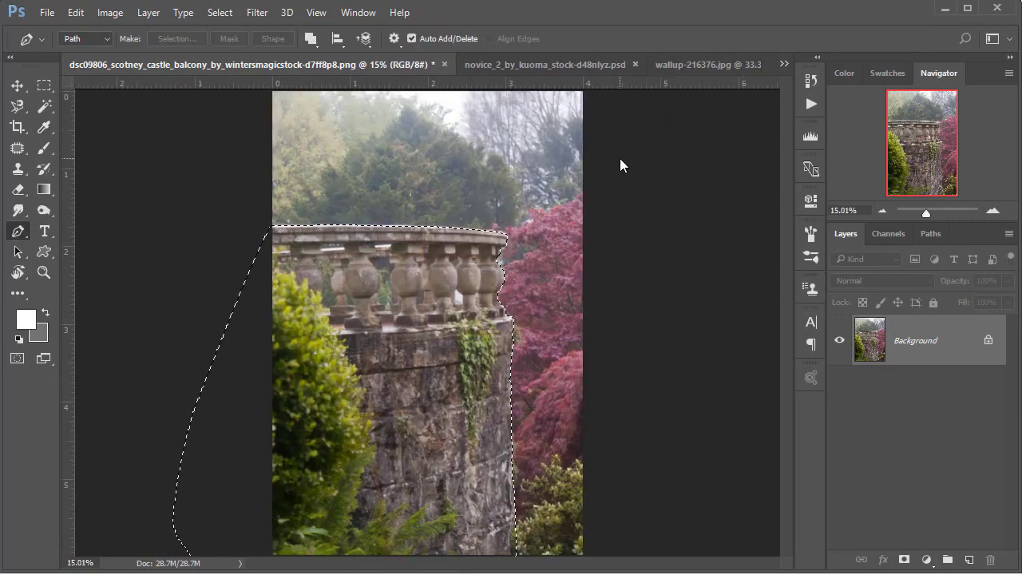
{"action": "key", "text": "ctrl+shift+i"}
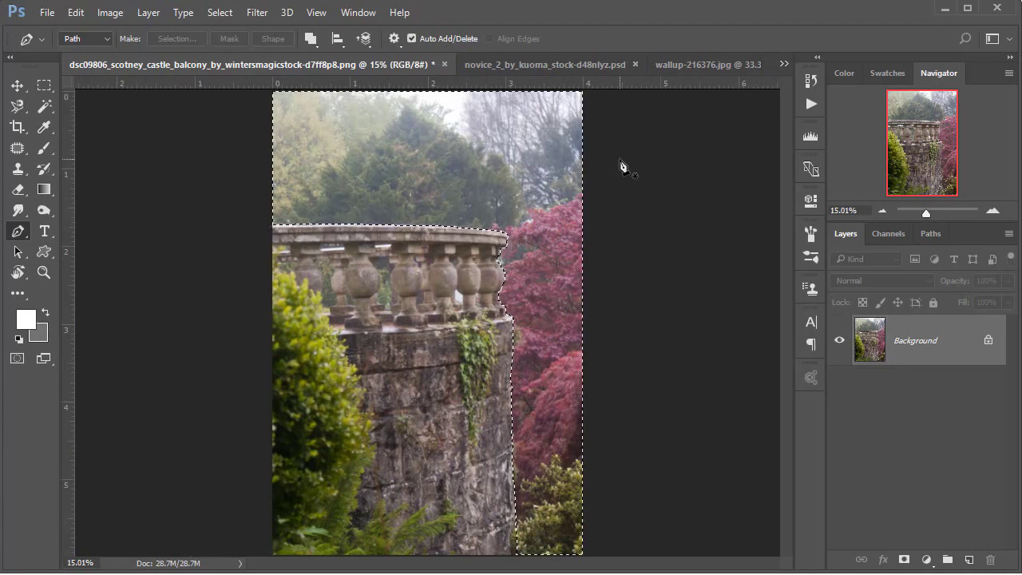
{"action": "key", "text": "ctrl+minus"}
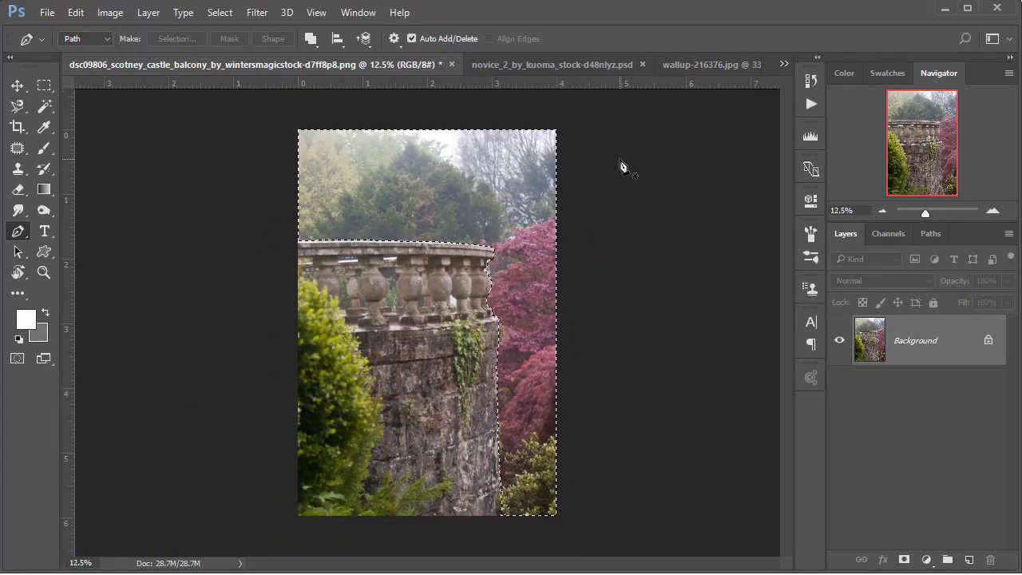
Build a black-to-transparent gradient with a black left stop, test it, then undo the fill
{"action": "left_click", "coordinate": [48, 190]}
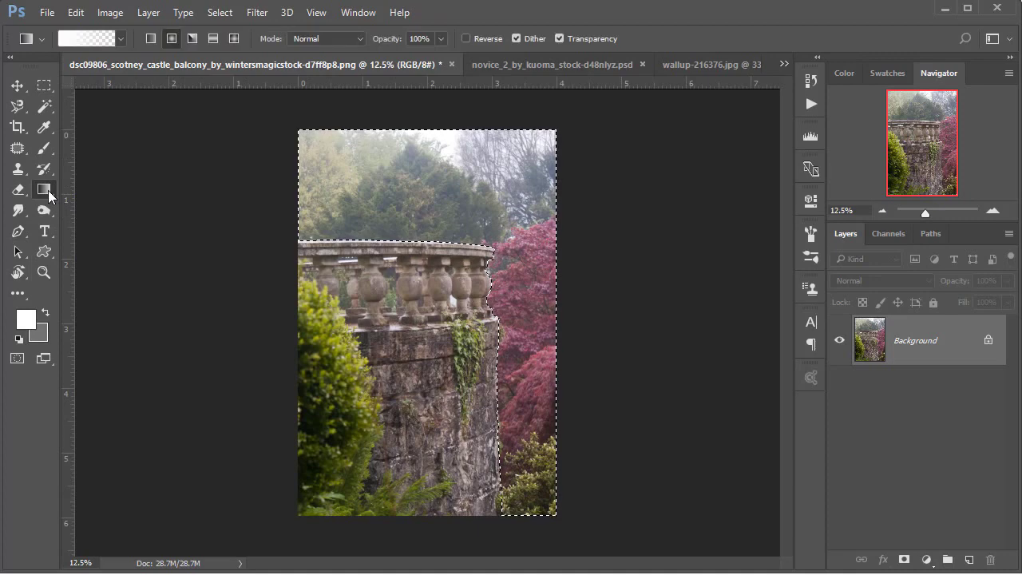
{"action": "left_click", "coordinate": [91, 44]}
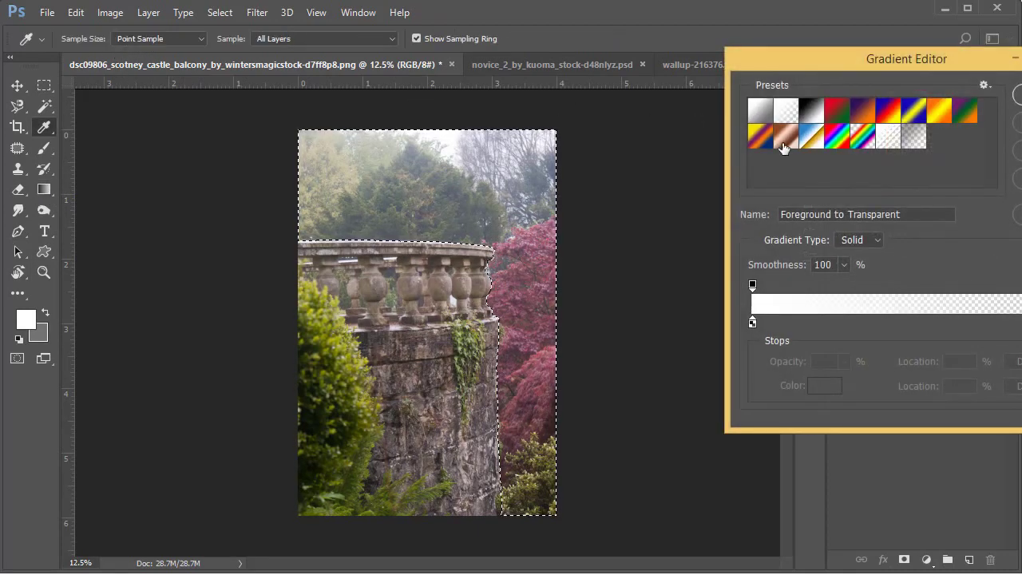
{"action": "left_click", "coordinate": [752, 323]}
{"action": "left_click", "coordinate": [814, 387]}
{"action": "left_click_drag", "start_coordinate": [727, 331], "coordinate": [758, 344]}
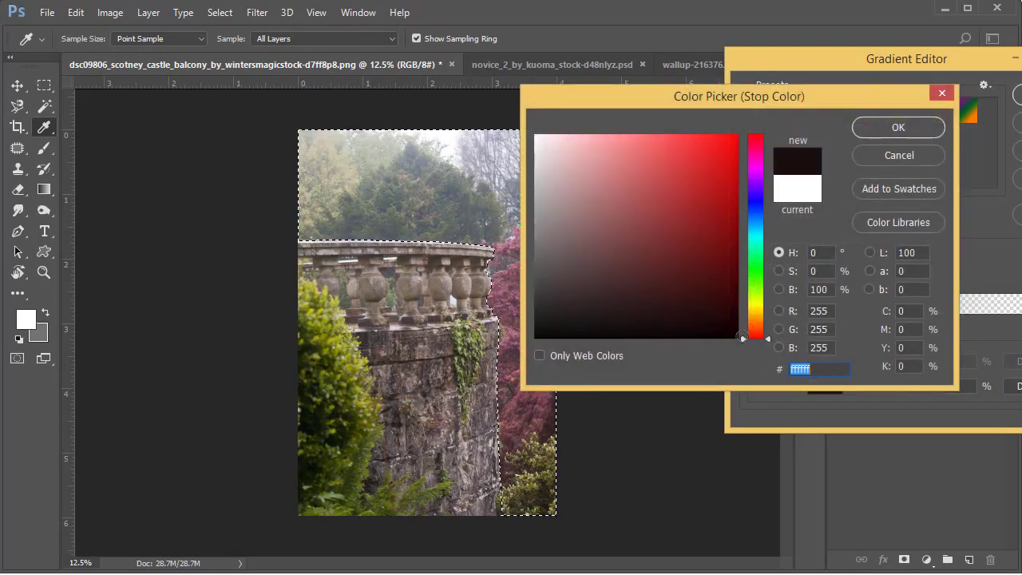
{"action": "left_click", "coordinate": [898, 129]}
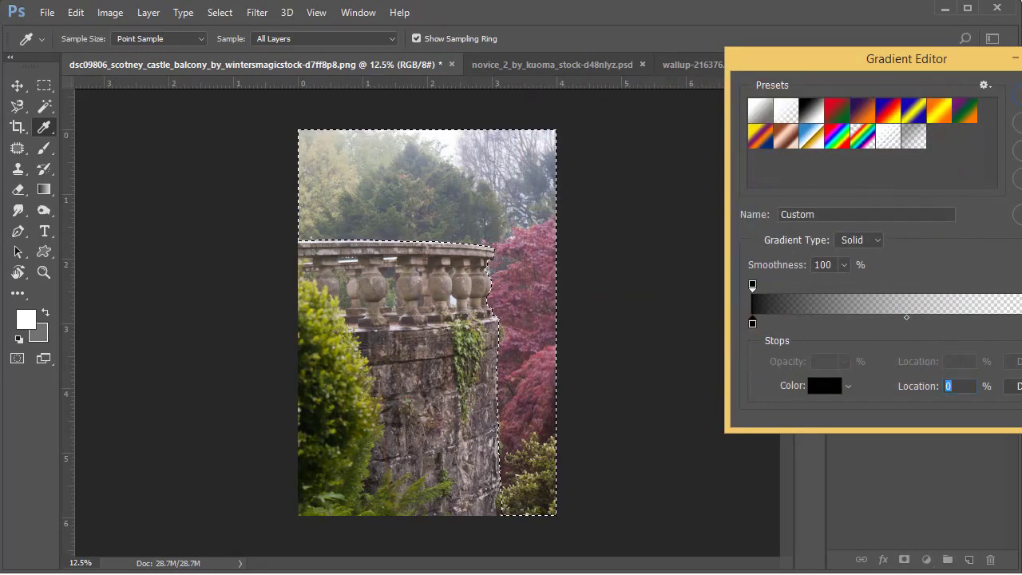
{"action": "key", "text": "Return"}
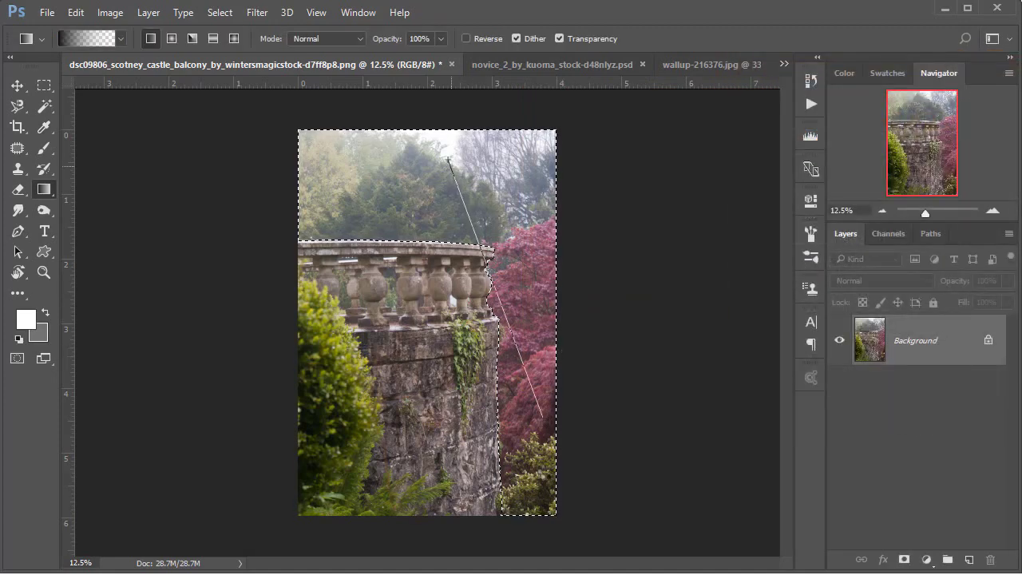
{"action": "left_click_drag", "start_coordinate": [526, 404], "coordinate": [515, 353]}
{"action": "key", "text": "ctrl+z"}
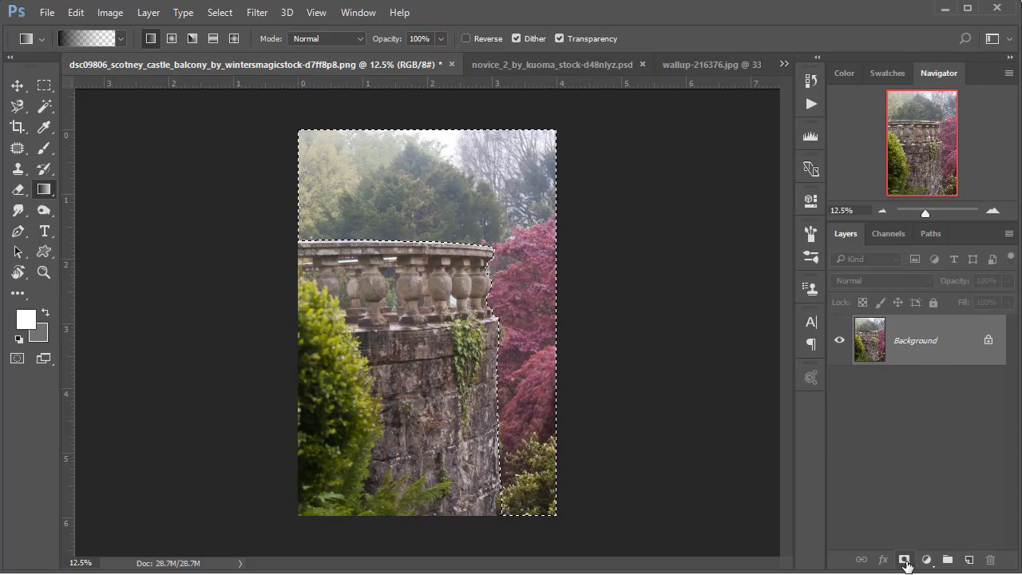
Try converting Background to Layer 0 with a selection mask, then undo it
{"action": "double_click", "coordinate": [945, 345]}
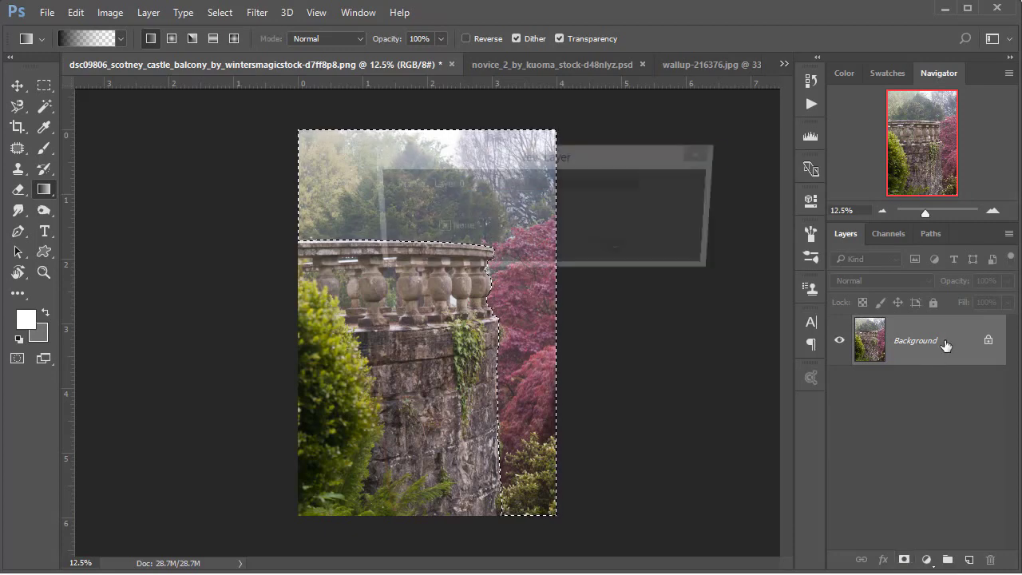
{"action": "left_click", "coordinate": [675, 187]}
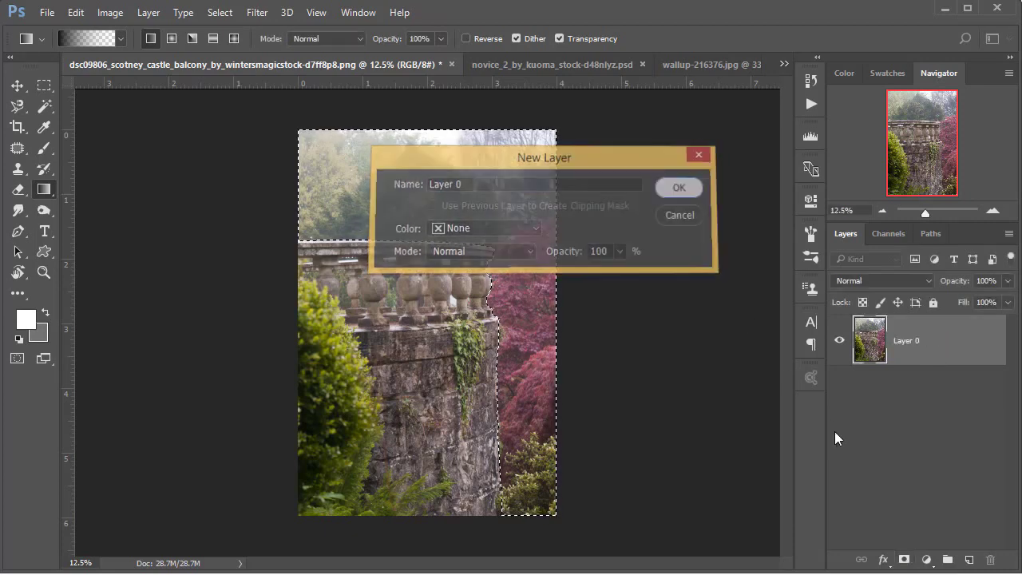
{"action": "left_click", "coordinate": [895, 562]}
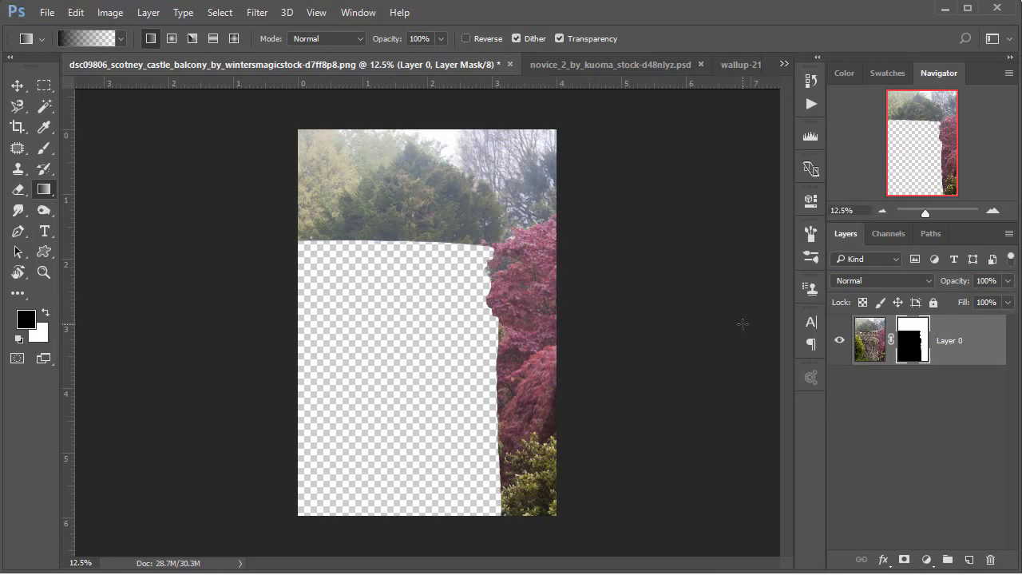
{"action": "key", "text": "ctrl+alt+z"}
{"action": "key", "text": "ctrl+alt+z"}
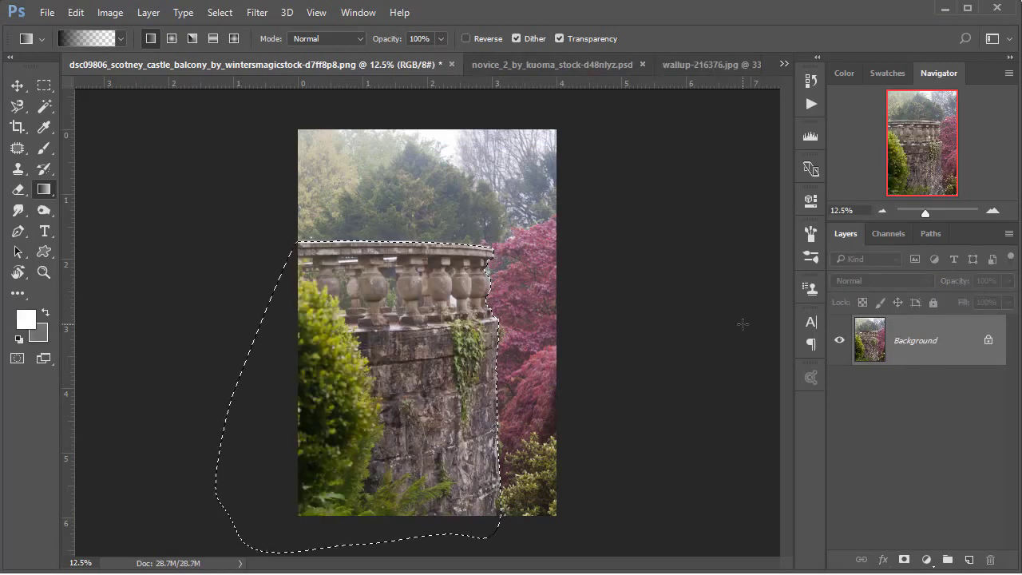
Copy the balcony onto Layer 1, unlock Background as Layer 0, and undo a trial gradient
{"action": "key", "text": "ctrl+j"}
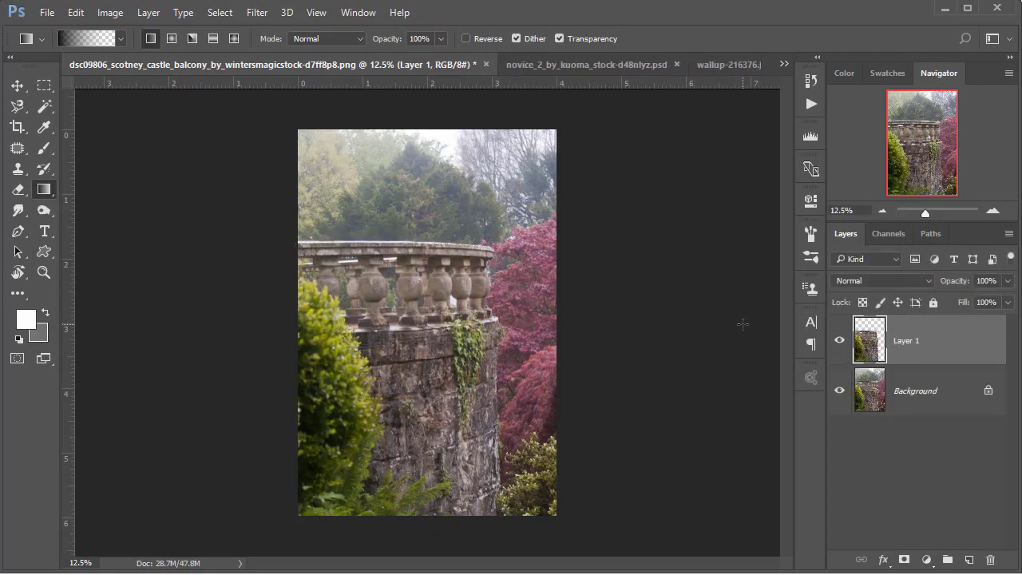
{"action": "double_click", "coordinate": [915, 400]}
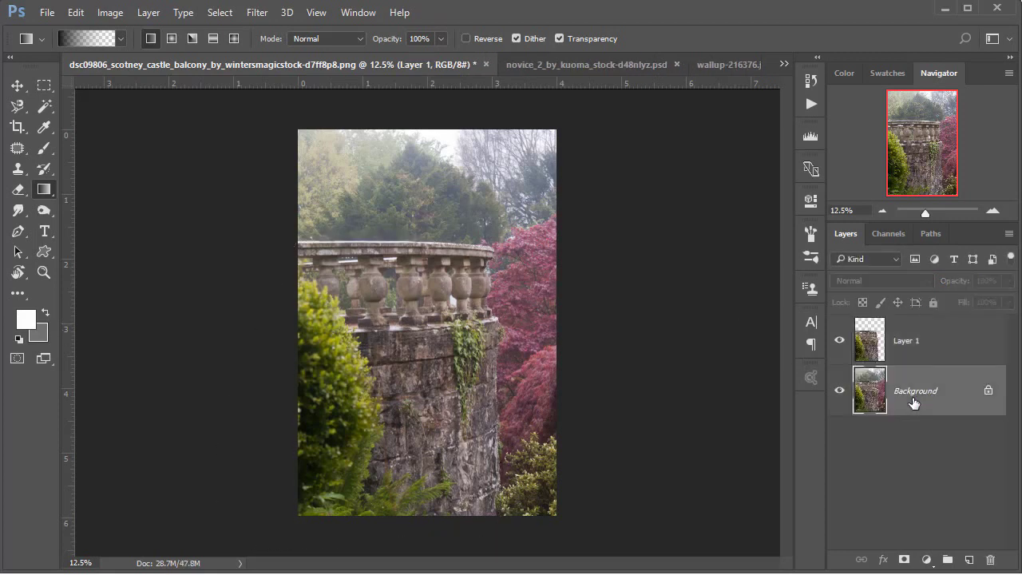
{"action": "left_click", "coordinate": [681, 188]}
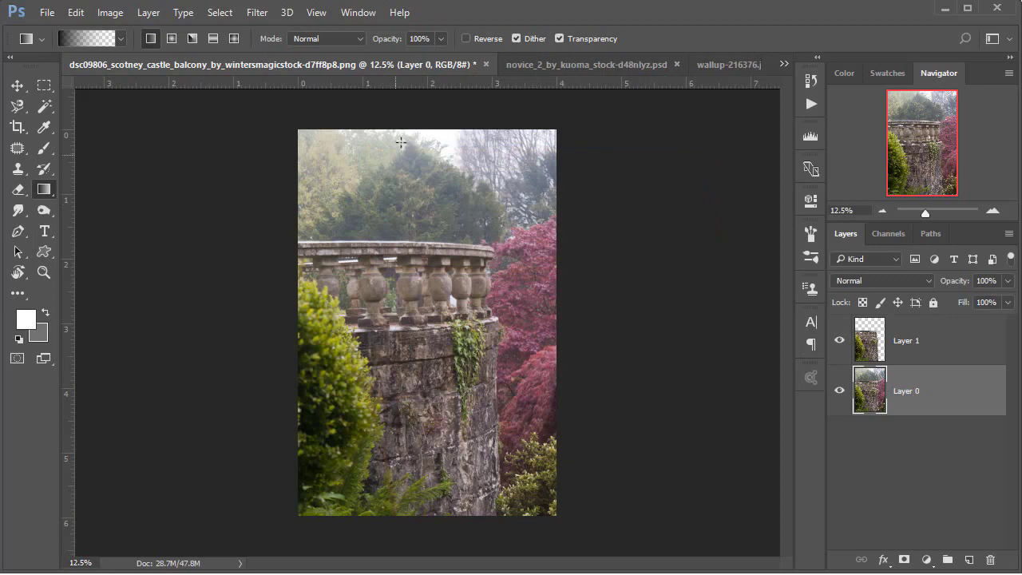
{"action": "left_click_drag", "start_coordinate": [479, 312], "coordinate": [526, 446]}
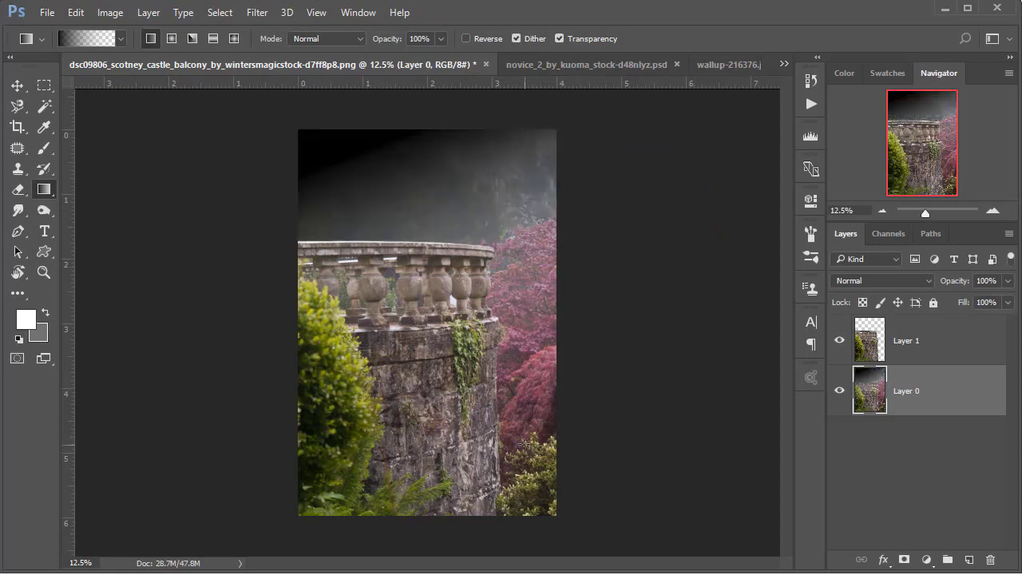
{"action": "key", "text": "ctrl+z"}
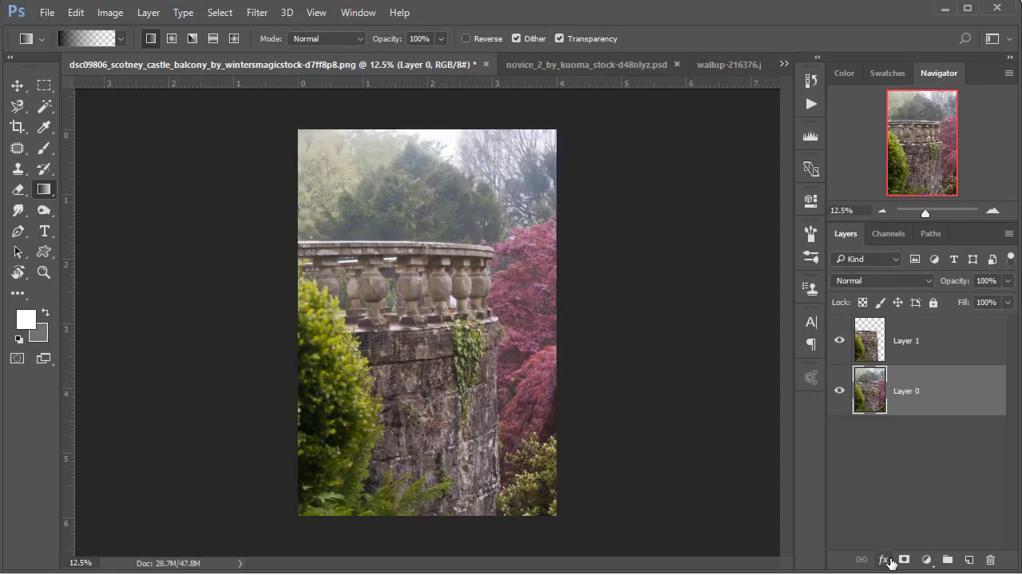
Add a mask to Layer 0 and drag gradients on it fading the top and right foliage
{"action": "left_click", "coordinate": [905, 561]}
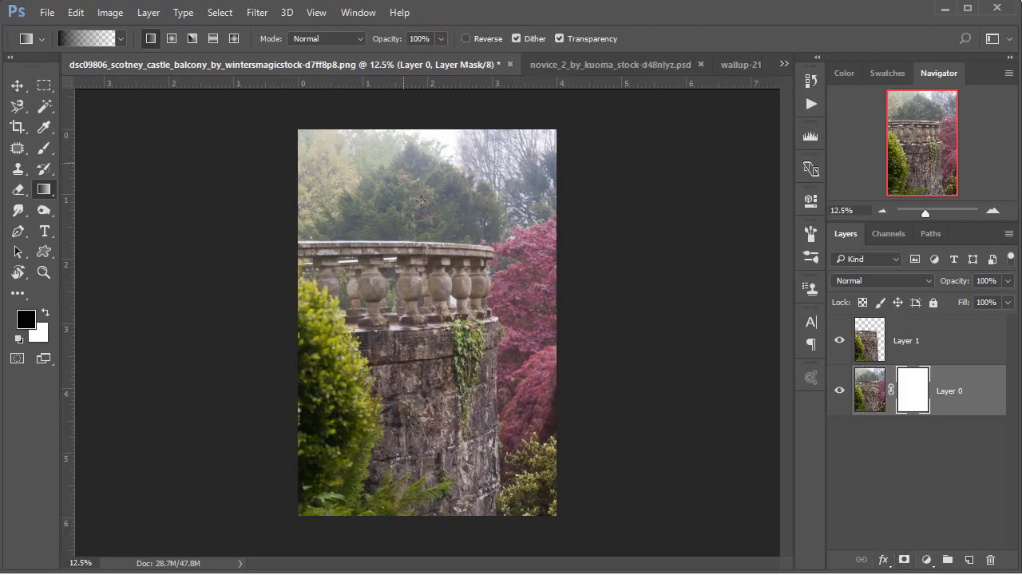
{"action": "left_click_drag", "start_coordinate": [451, 184], "coordinate": [462, 365]}
{"action": "left_click_drag", "start_coordinate": [520, 415], "coordinate": [524, 444]}
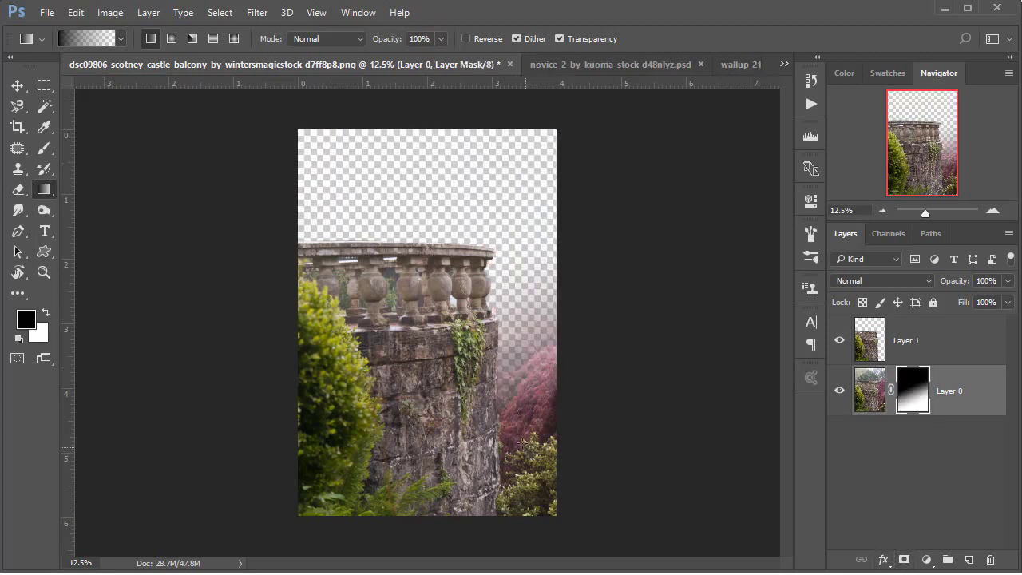
{"action": "left_click_drag", "start_coordinate": [527, 384], "coordinate": [503, 440]}
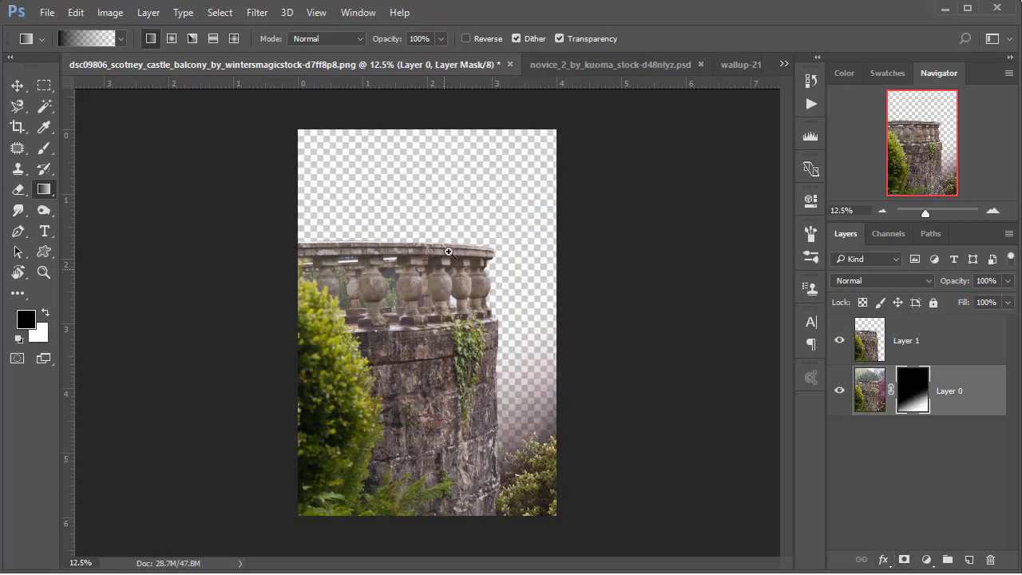
{"action": "mouse_move", "coordinate": [449, 252]}
{"action": "left_mouse_down"}
{"action": "mouse_move", "coordinate": [548, 399]}
{"action": "mouse_move", "coordinate": [559, 450]}
{"action": "mouse_move", "coordinate": [474, 283]}
{"action": "mouse_move", "coordinate": [516, 353]}
{"action": "left_mouse_up"}
{"action": "left_click_drag", "start_coordinate": [392, 207], "coordinate": [428, 335]}
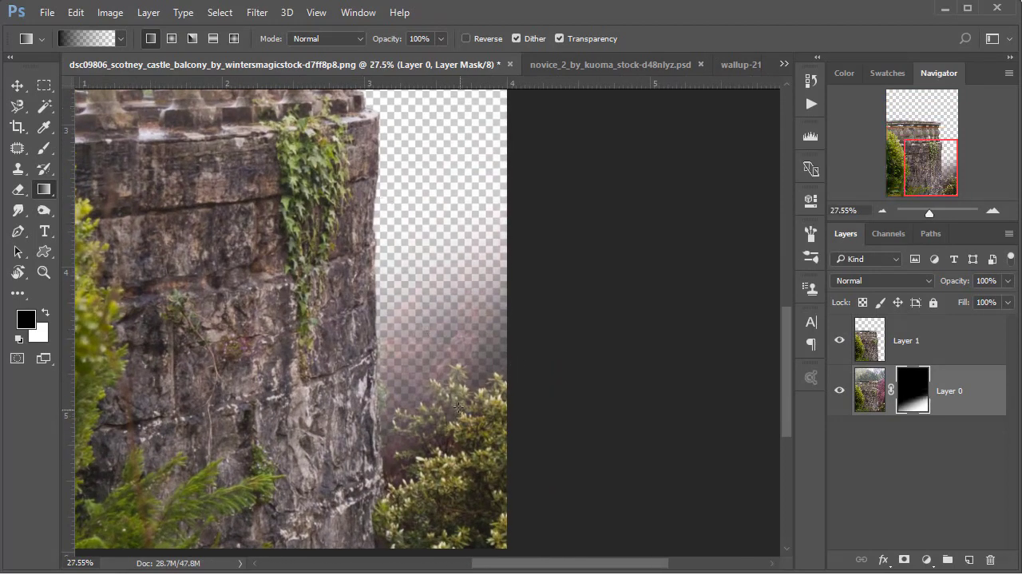
{"action": "left_click_drag", "start_coordinate": [445, 424], "coordinate": [445, 436]}
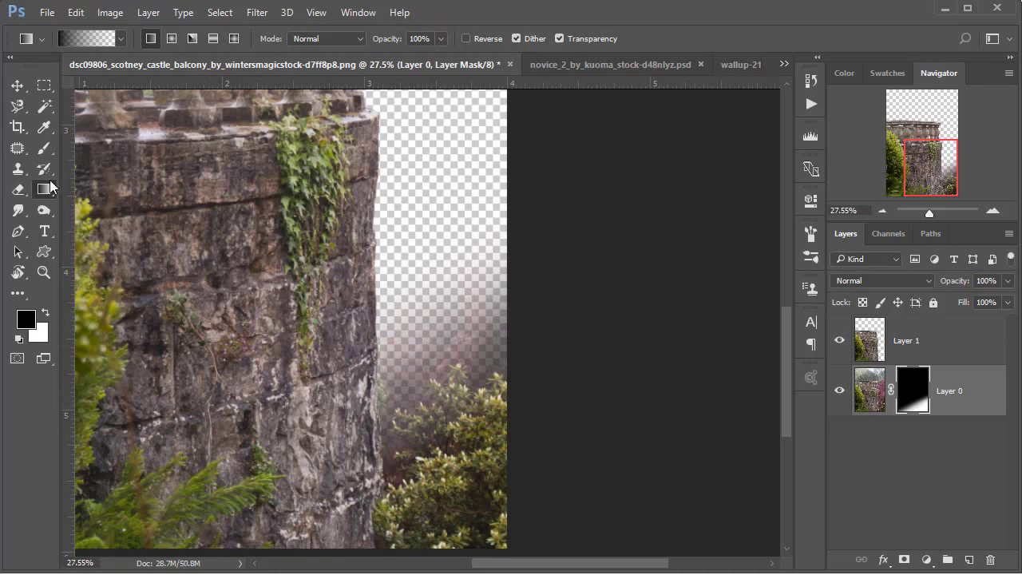
Paint out fog near the right edge with scatter brush tip 24 at 180 px
{"action": "left_click", "coordinate": [44, 148]}
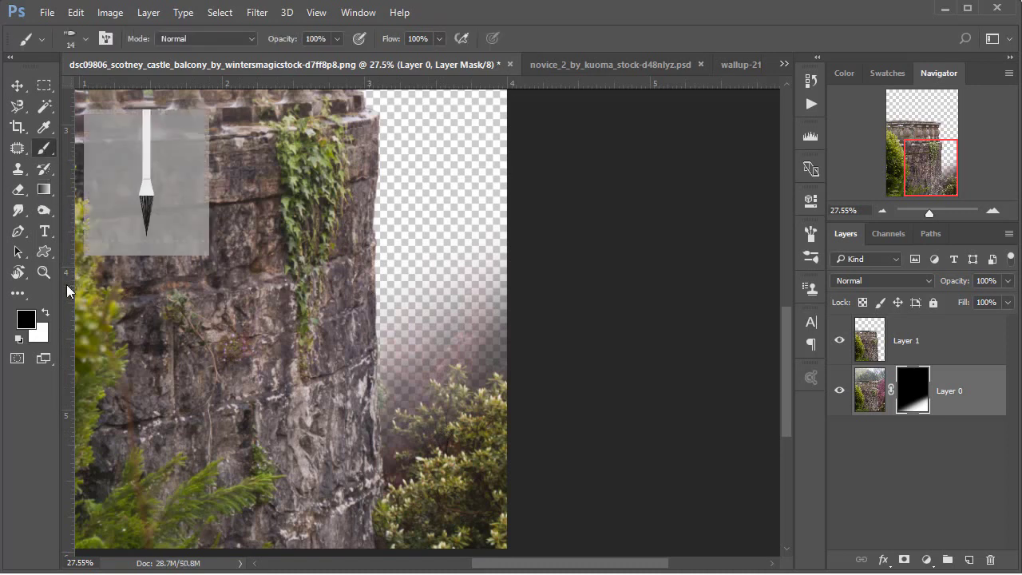
{"action": "right_click", "coordinate": [337, 282]}
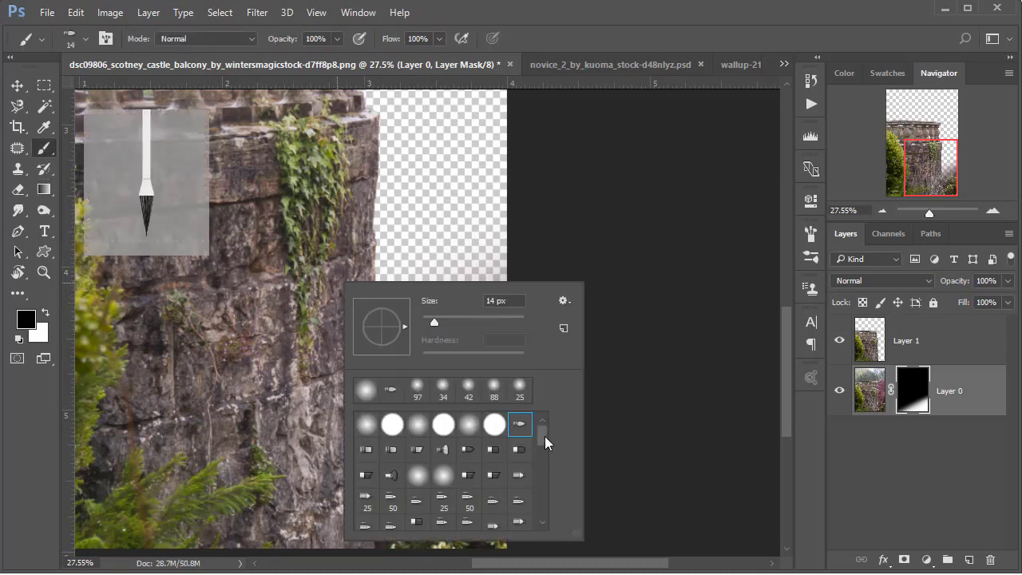
{"action": "left_click_drag", "start_coordinate": [544, 436], "coordinate": [546, 458]}
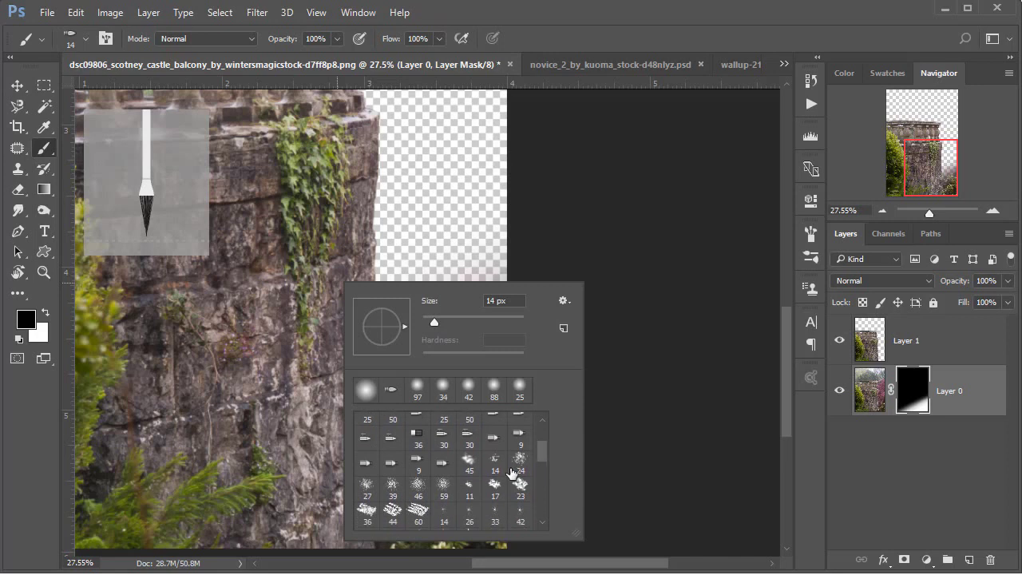
{"action": "left_click", "coordinate": [519, 464]}
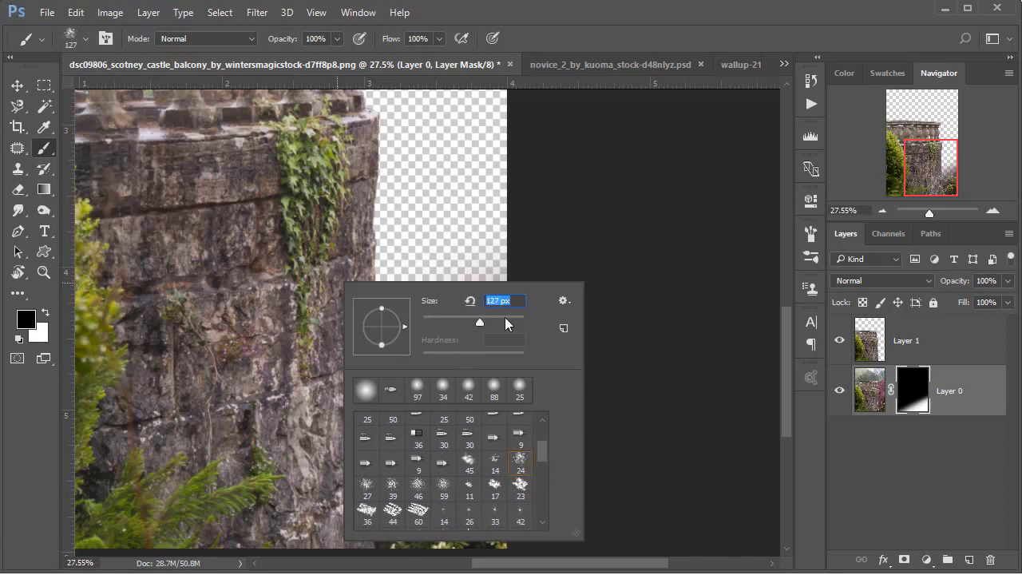
{"action": "left_click_drag", "start_coordinate": [496, 317], "coordinate": [493, 322]}
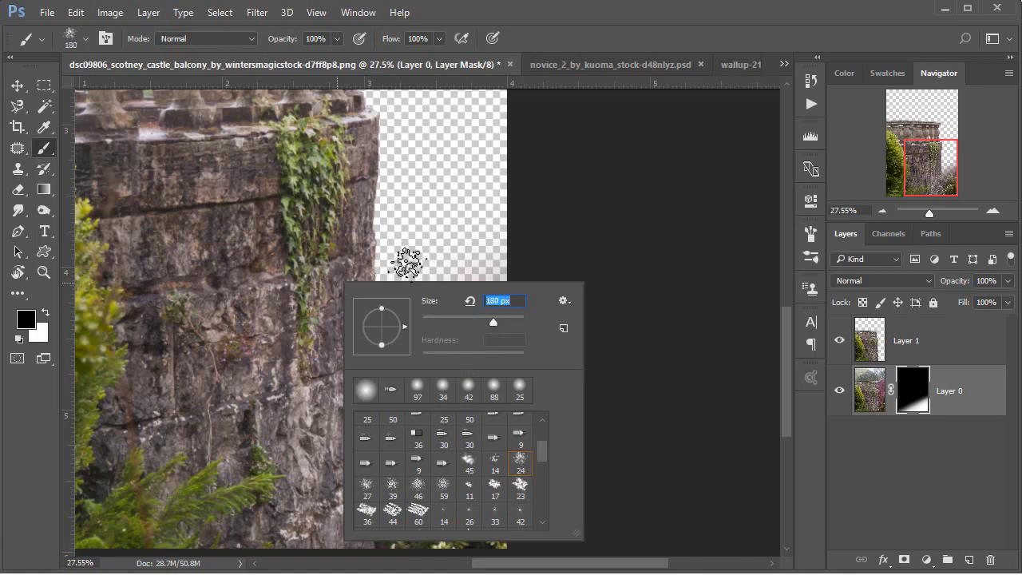
{"action": "left_click", "coordinate": [471, 243]}
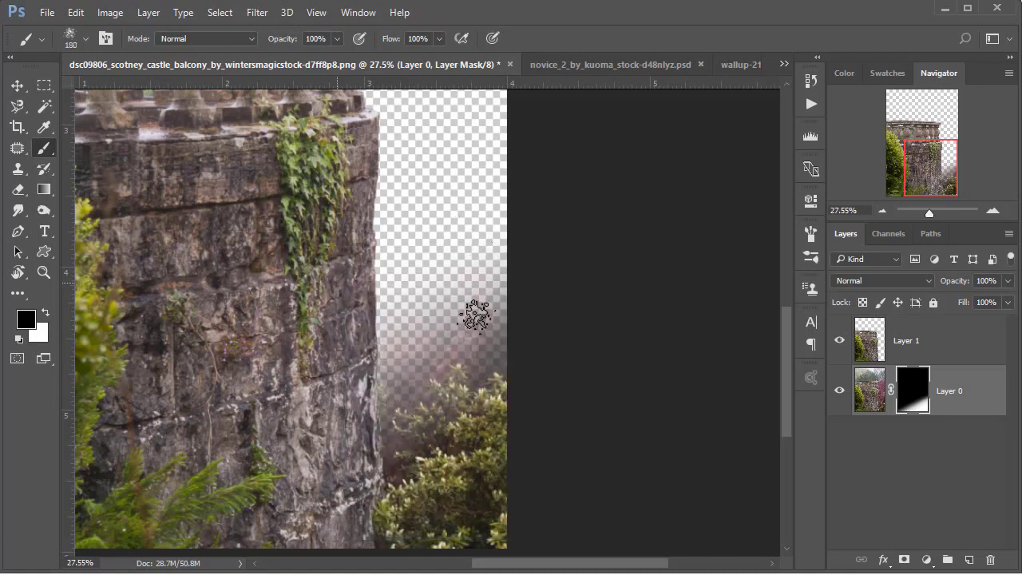
{"action": "left_click_drag", "start_coordinate": [486, 285], "coordinate": [491, 327]}
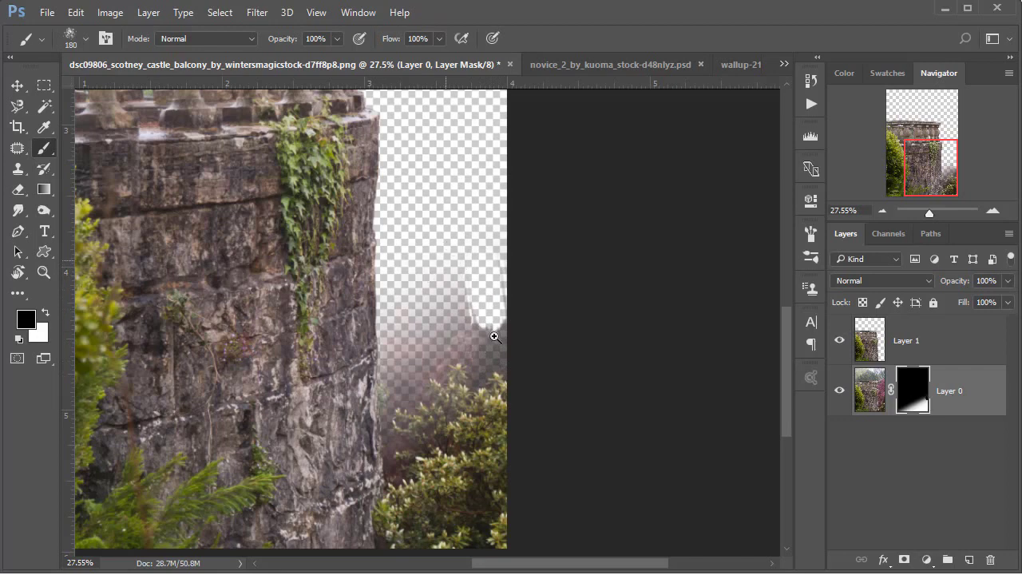
{"action": "left_click", "coordinate": [517, 399]}
Switch to another scatter tip at 171 px and hide more foliage along the edge
{"action": "right_click", "coordinate": [482, 374]}
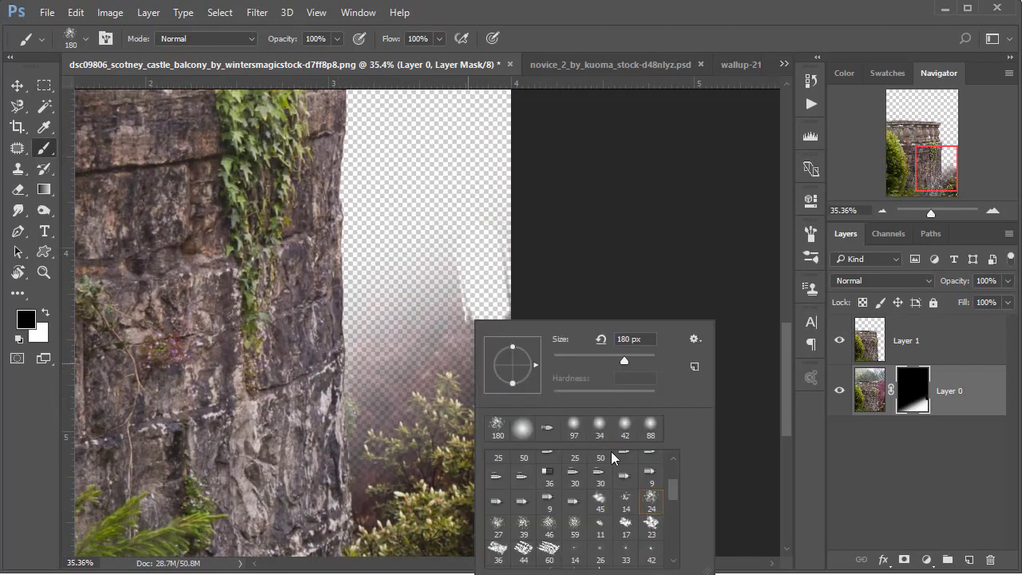
{"action": "left_click", "coordinate": [652, 528]}
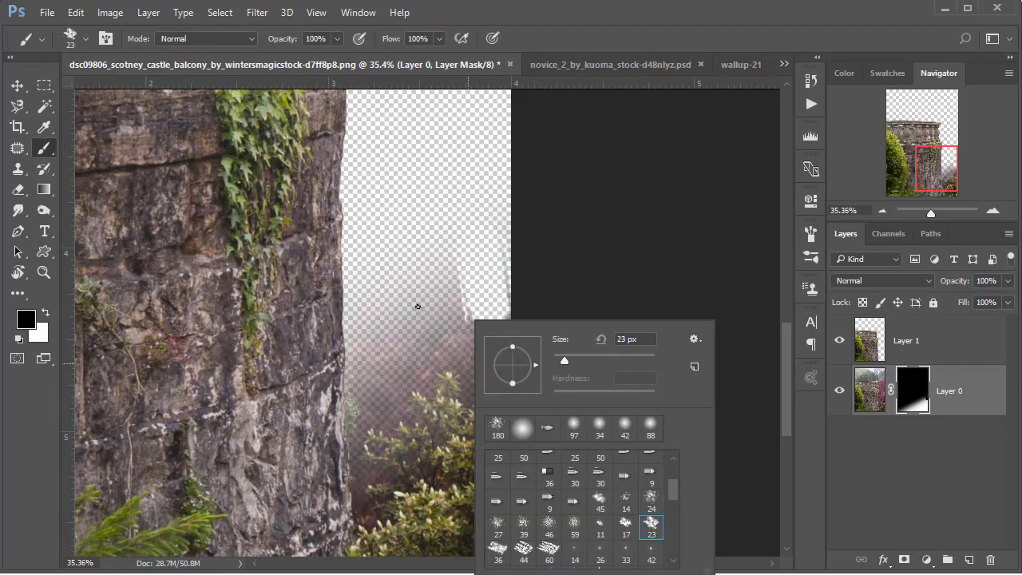
{"action": "left_click_drag", "start_coordinate": [616, 361], "coordinate": [623, 361]}
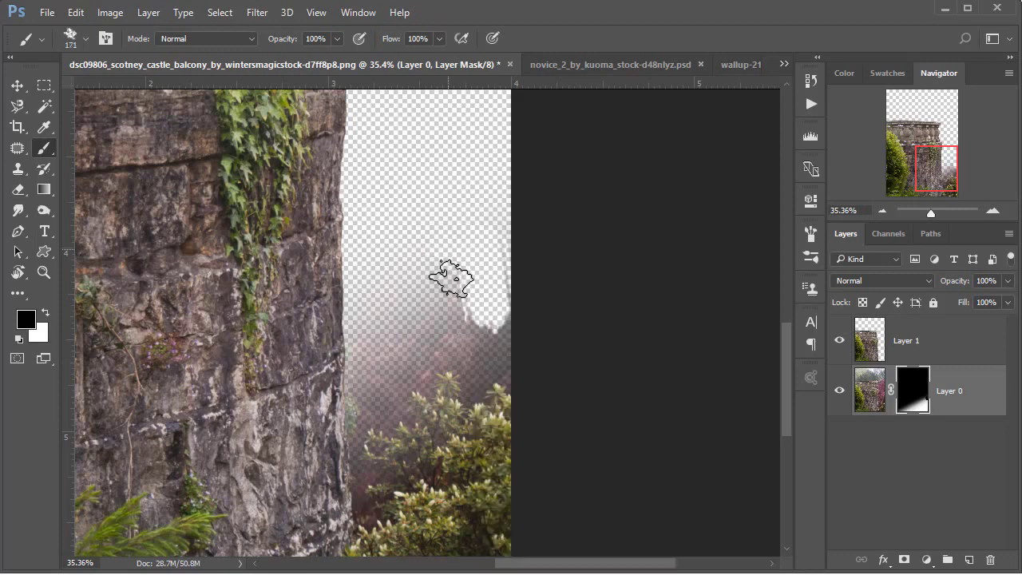
{"action": "left_click", "coordinate": [450, 274]}
{"action": "left_click", "coordinate": [490, 397]}
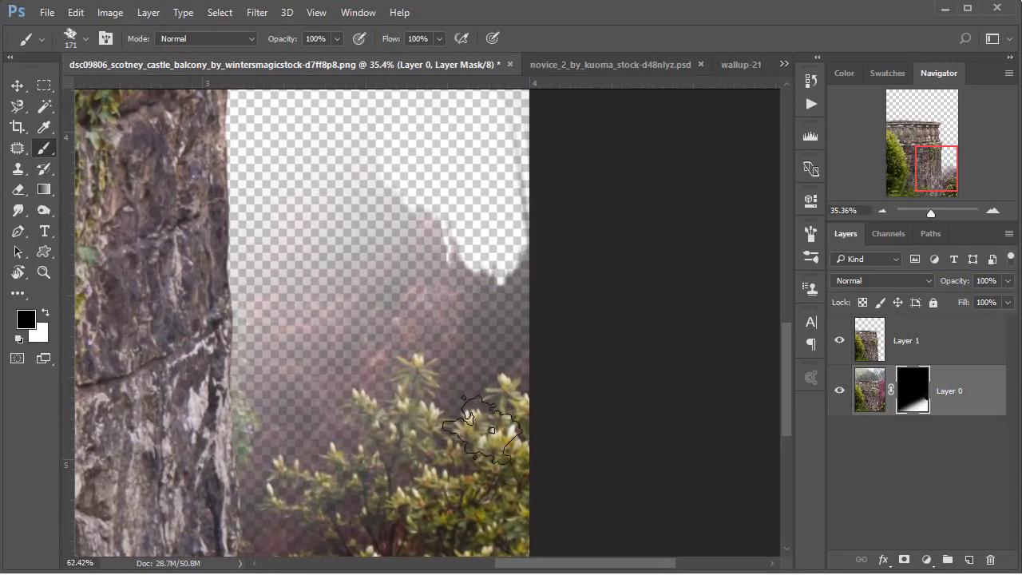
{"action": "left_click_drag", "start_coordinate": [460, 369], "coordinate": [431, 357]}
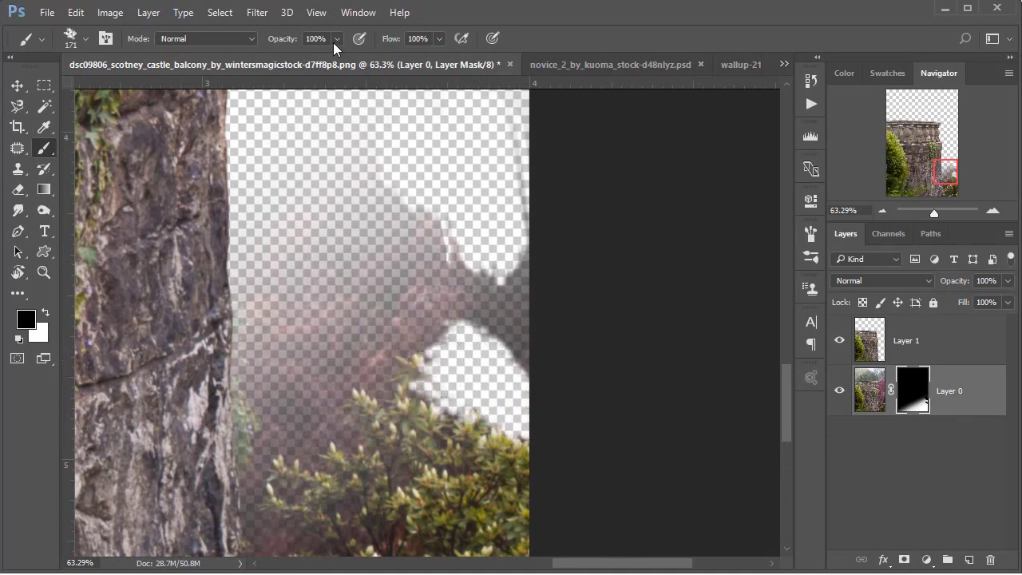
Paint out haze beside the bush, lowering brush opacity to 50% then 16%
{"action": "mouse_move", "coordinate": [422, 342]}
{"action": "left_mouse_down"}
{"action": "mouse_move", "coordinate": [343, 365]}
{"action": "mouse_move", "coordinate": [335, 392]}
{"action": "mouse_move", "coordinate": [318, 319]}
{"action": "mouse_move", "coordinate": [254, 369]}
{"action": "mouse_move", "coordinate": [240, 419]}
{"action": "mouse_move", "coordinate": [216, 376]}
{"action": "mouse_move", "coordinate": [559, 235]}
{"action": "mouse_move", "coordinate": [488, 160]}
{"action": "mouse_move", "coordinate": [503, 260]}
{"action": "left_mouse_up"}
{"action": "mouse_move", "coordinate": [535, 292]}
{"action": "left_mouse_down"}
{"action": "mouse_move", "coordinate": [539, 303]}
{"action": "mouse_move", "coordinate": [410, 194]}
{"action": "left_mouse_up"}
{"action": "left_click_drag", "start_coordinate": [603, 292], "coordinate": [610, 418]}
{"action": "mouse_move", "coordinate": [336, 37]}
{"action": "left_mouse_down"}
{"action": "mouse_move", "coordinate": [316, 57]}
{"action": "mouse_move", "coordinate": [299, 58]}
{"action": "left_mouse_up"}
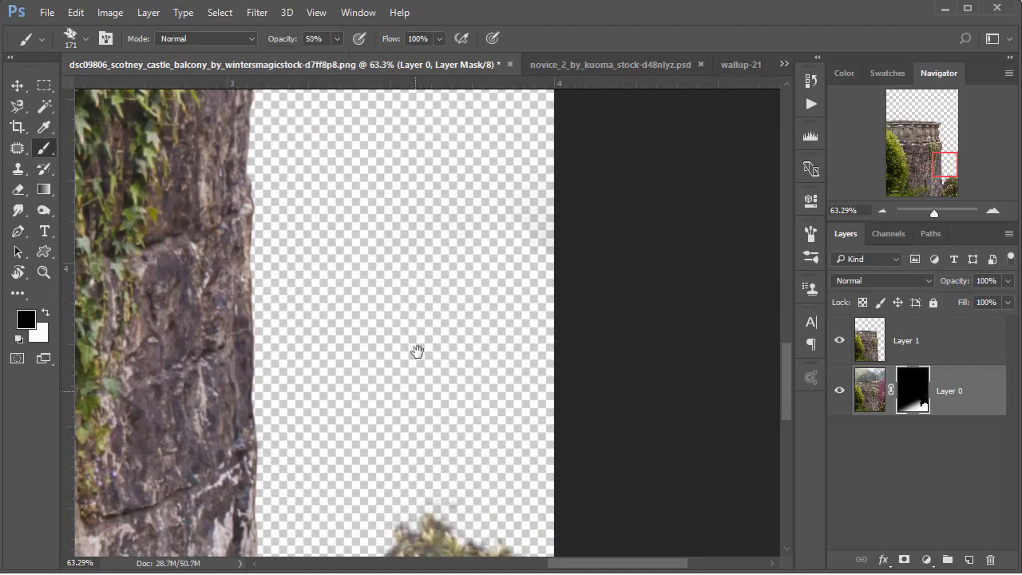
{"action": "mouse_move", "coordinate": [514, 543]}
{"action": "left_mouse_down"}
{"action": "mouse_move", "coordinate": [495, 359]}
{"action": "mouse_move", "coordinate": [380, 374]}
{"action": "left_mouse_up"}
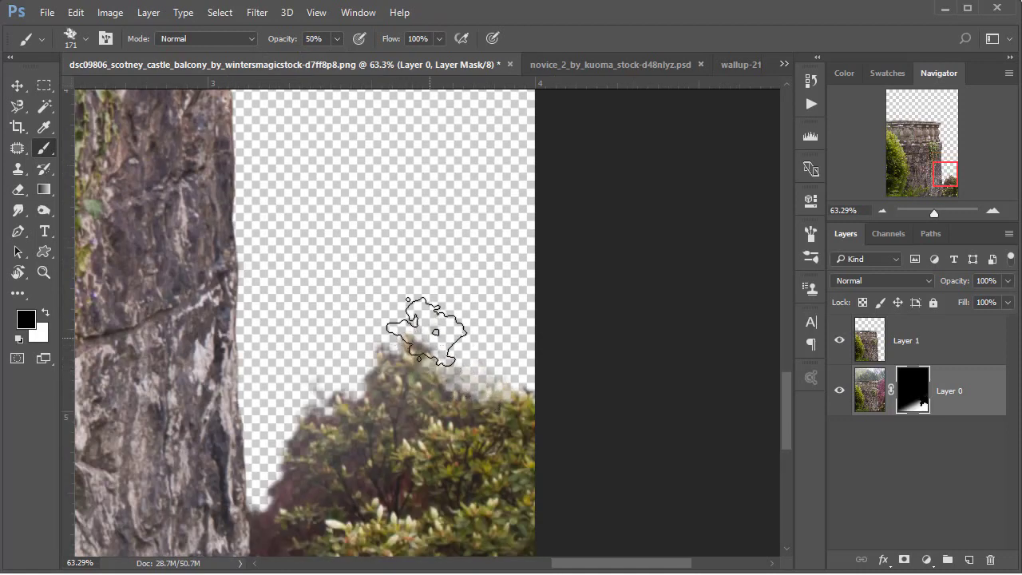
{"action": "left_click_drag", "start_coordinate": [280, 412], "coordinate": [318, 277]}
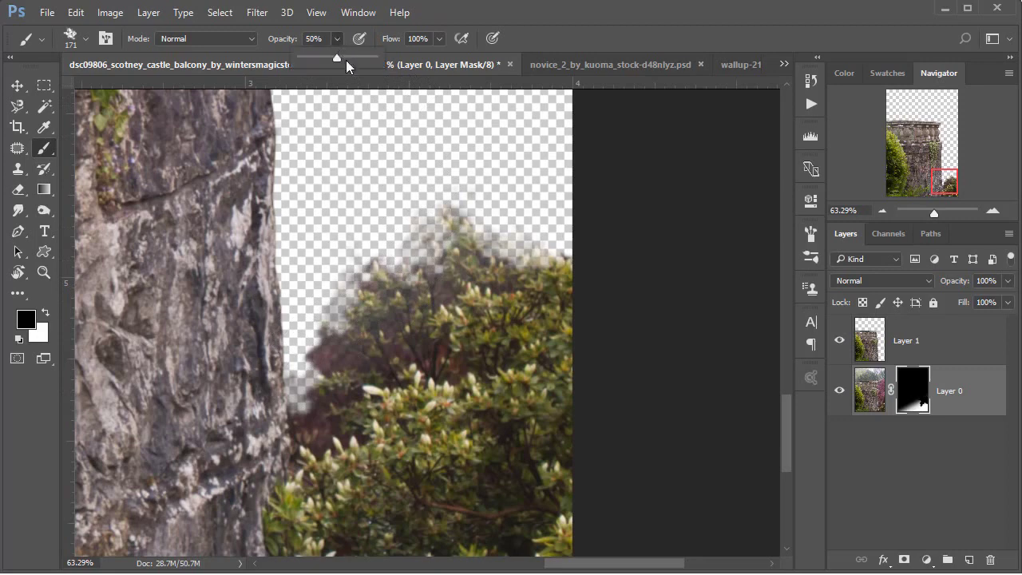
{"action": "mouse_move", "coordinate": [346, 60]}
{"action": "left_mouse_down"}
{"action": "mouse_move", "coordinate": [362, 53]}
{"action": "mouse_move", "coordinate": [300, 58]}
{"action": "mouse_move", "coordinate": [311, 49]}
{"action": "left_mouse_up"}
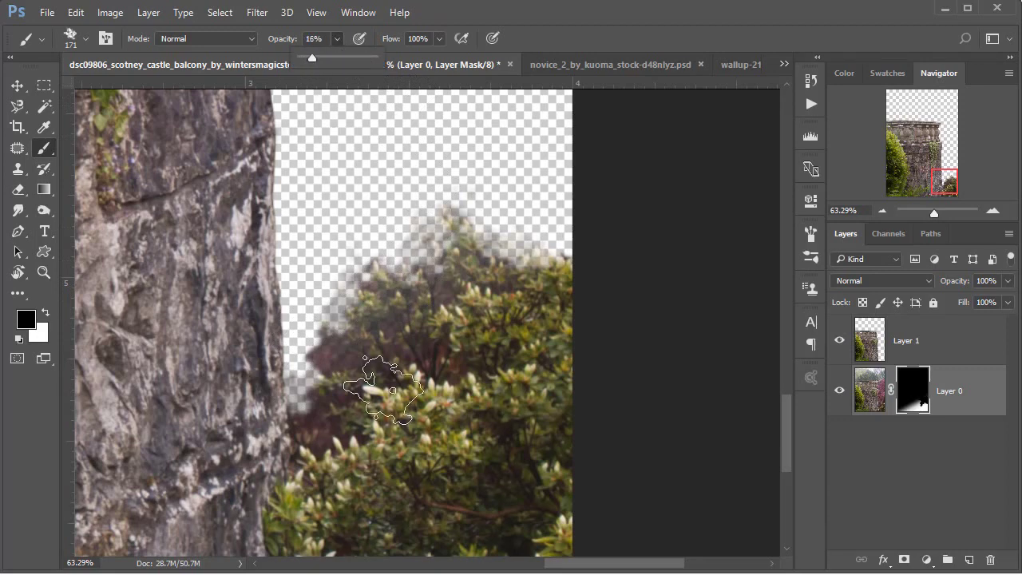
Enlarge the brush to 417 px and faintly mask haze over and left of the foliage
{"action": "right_click", "coordinate": [382, 310]}
{"action": "left_click_drag", "start_coordinate": [526, 344], "coordinate": [547, 347]}
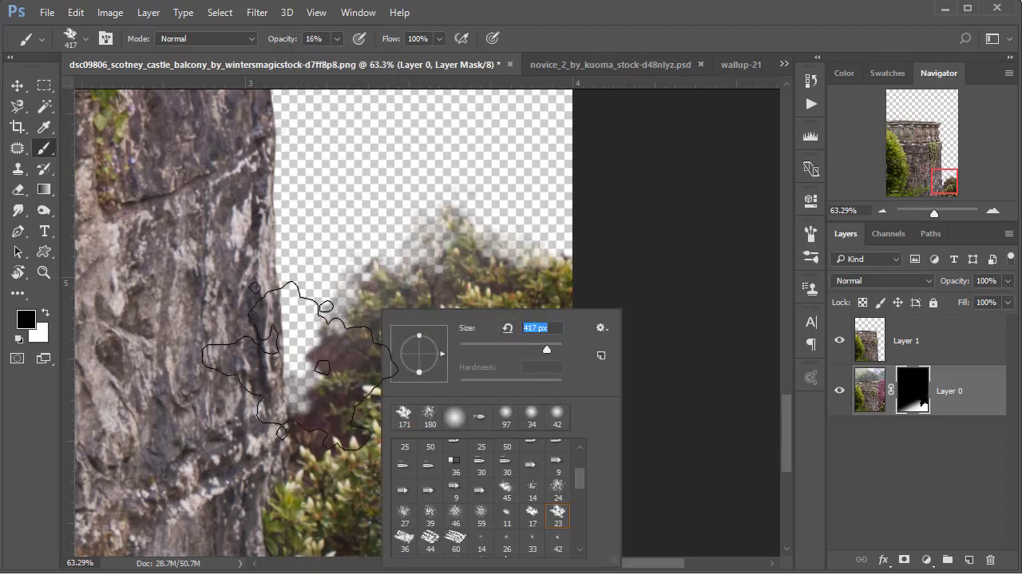
{"action": "left_click", "coordinate": [296, 297]}
{"action": "left_click_drag", "start_coordinate": [319, 269], "coordinate": [461, 295]}
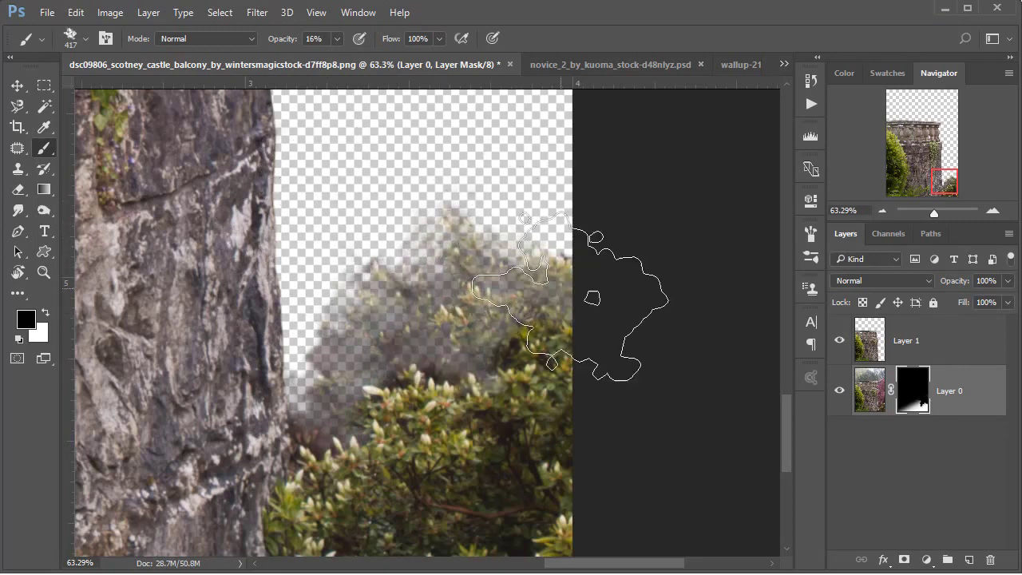
{"action": "mouse_move", "coordinate": [361, 233]}
{"action": "left_mouse_down"}
{"action": "mouse_move", "coordinate": [285, 309]}
{"action": "mouse_move", "coordinate": [269, 343]}
{"action": "mouse_move", "coordinate": [338, 320]}
{"action": "mouse_move", "coordinate": [318, 367]}
{"action": "left_mouse_up"}
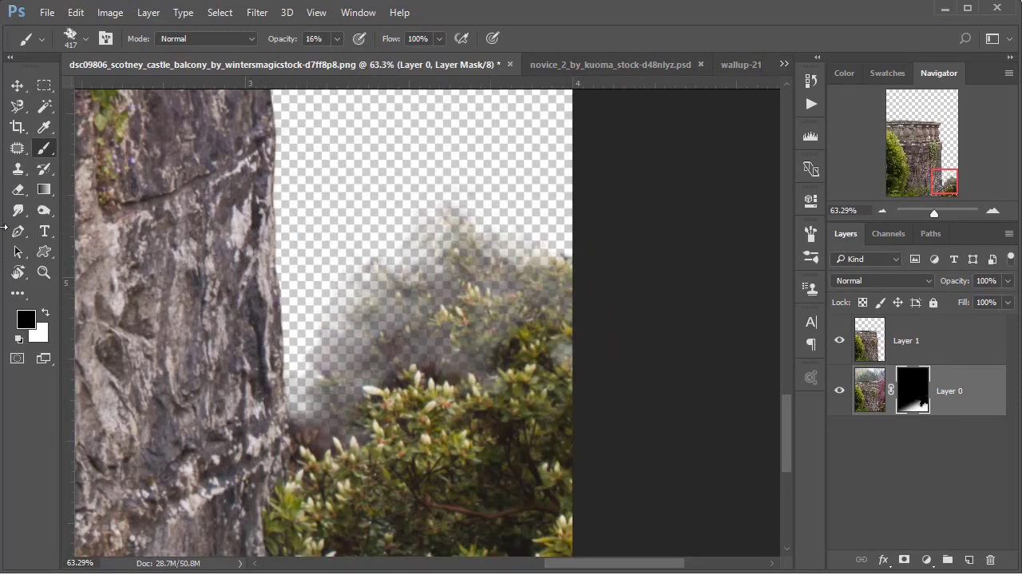
Target Layer 0's image pixels and zoom in on the balustrade
{"action": "key", "text": "ctrl+0"}
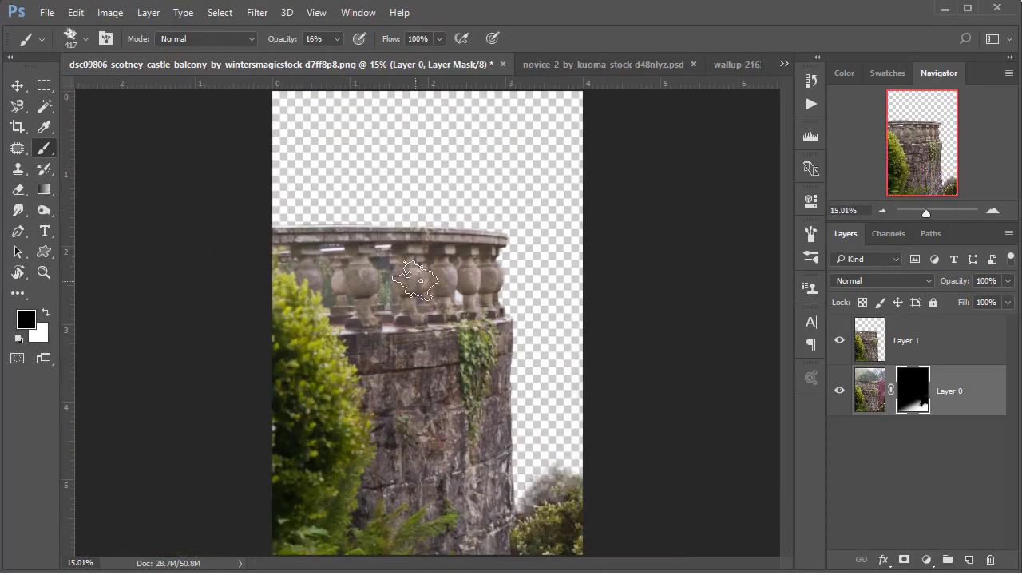
{"action": "key", "text": "ctrl+2"}
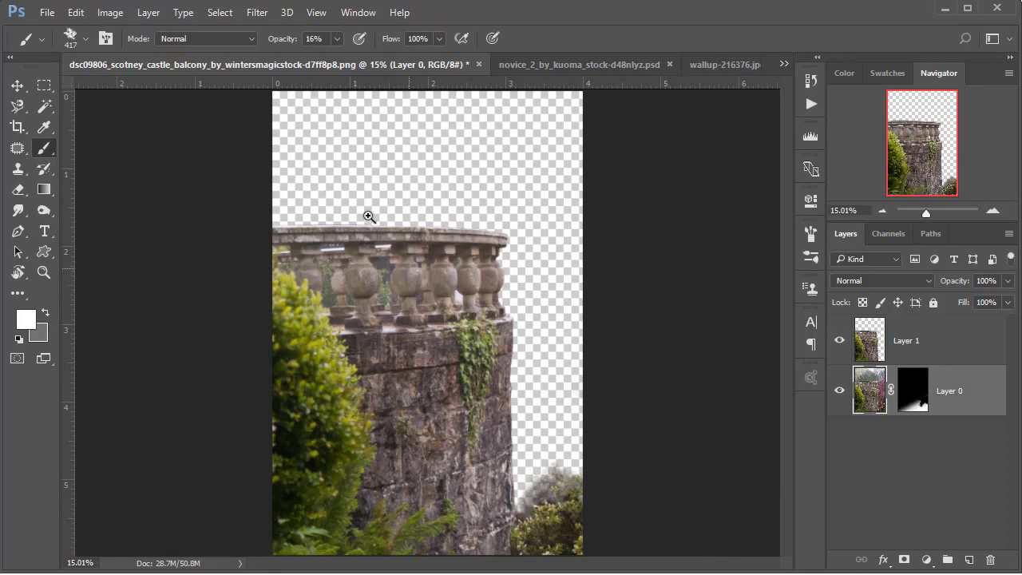
{"action": "left_click", "coordinate": [501, 369]}
{"action": "left_click_drag", "start_coordinate": [377, 372], "coordinate": [477, 395]}
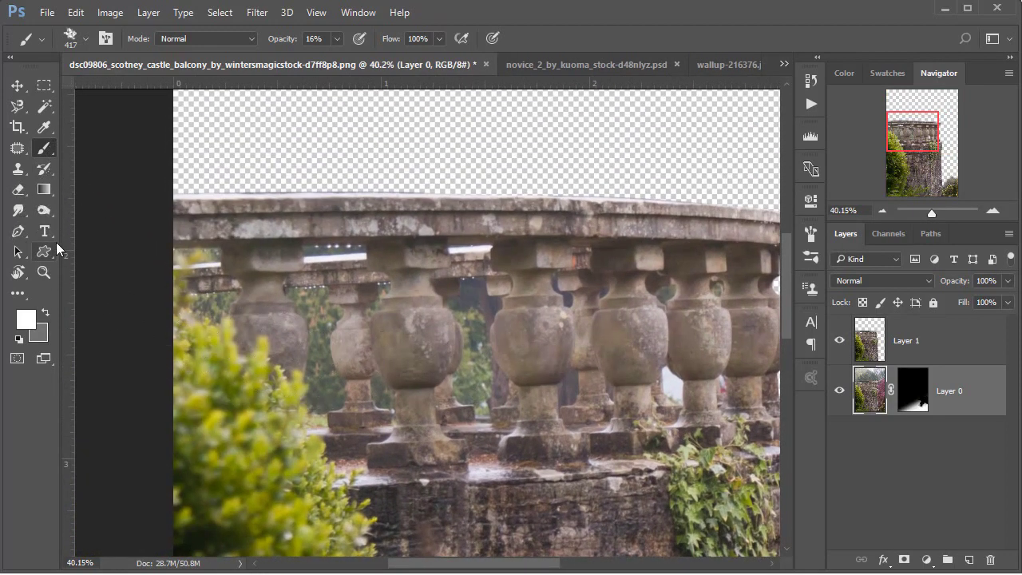
On Layer 1, start a pen path along the rail and around a baluster gap
{"action": "left_click", "coordinate": [18, 231]}
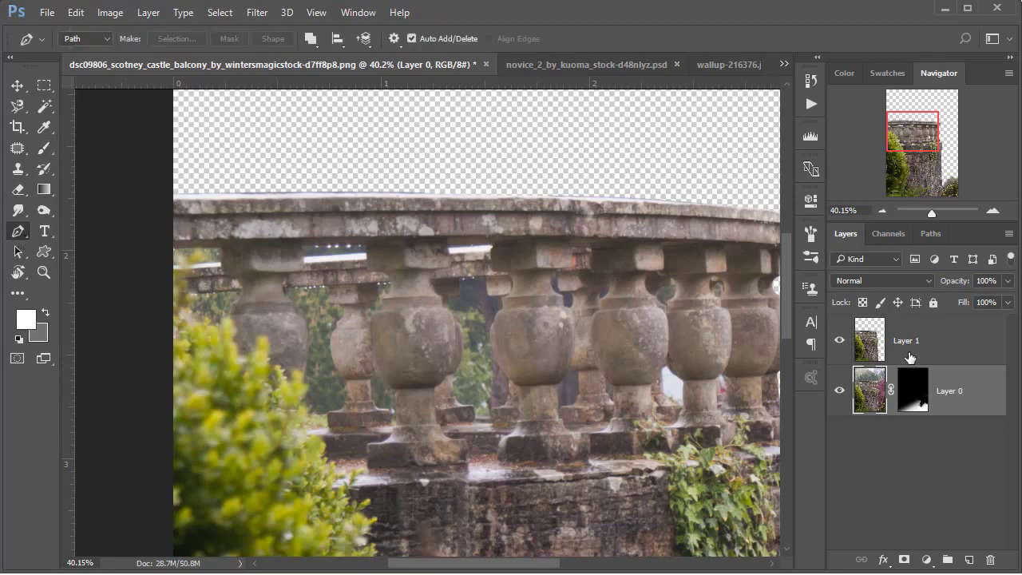
{"action": "left_click", "coordinate": [910, 355]}
{"action": "left_click_drag", "start_coordinate": [257, 234], "coordinate": [335, 234]}
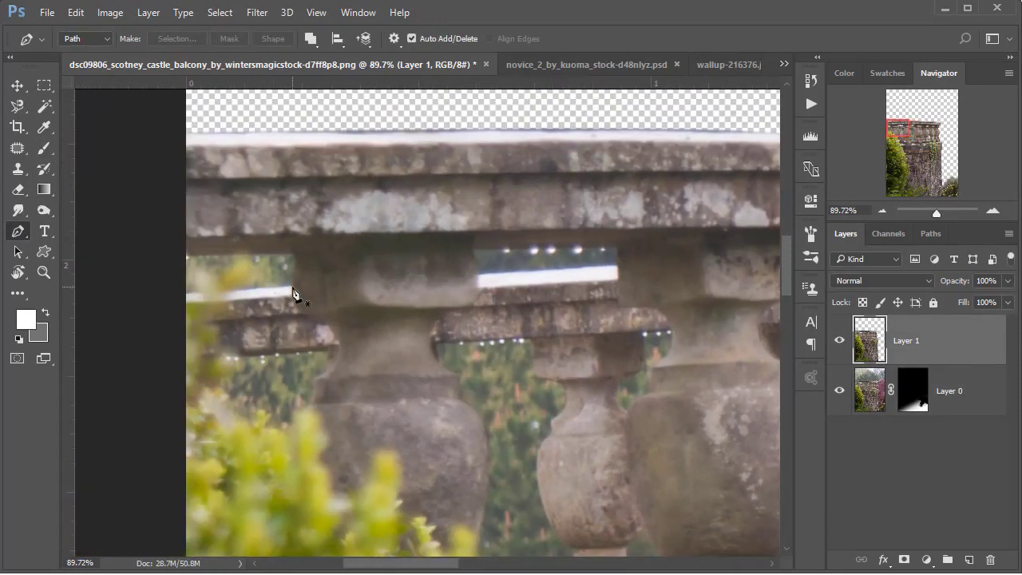
{"action": "left_click", "coordinate": [293, 288]}
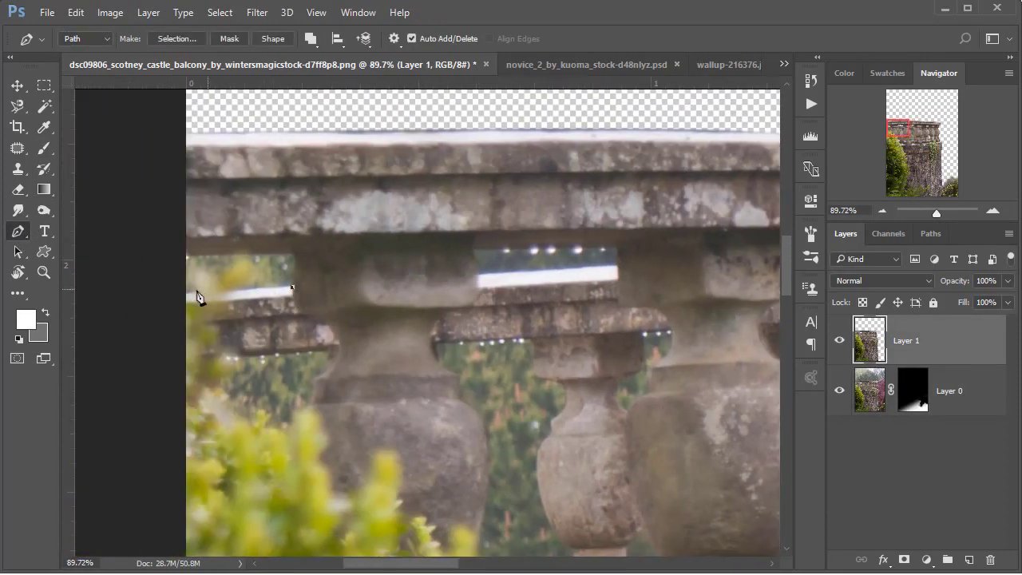
{"action": "left_click_drag", "start_coordinate": [177, 256], "coordinate": [188, 256]}
{"action": "scroll", "coordinate": [482, 281], "scroll_direction": "down", "scroll_amount": 2}
{"action": "left_click_drag", "start_coordinate": [199, 331], "coordinate": [269, 361]}
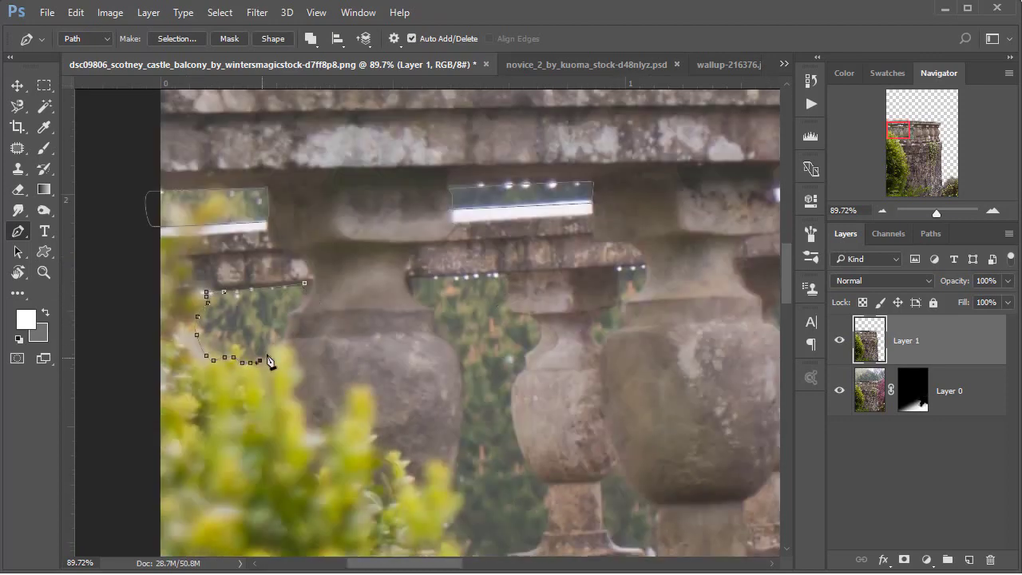
{"action": "scroll", "coordinate": [467, 250], "scroll_direction": "down", "scroll_amount": 1}
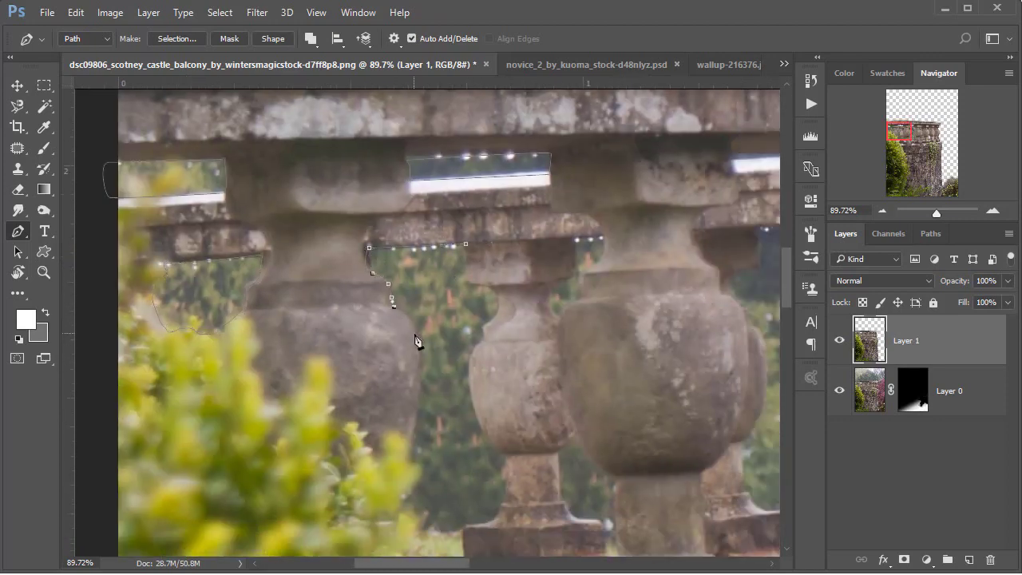
{"action": "scroll", "coordinate": [411, 451], "scroll_direction": "down", "scroll_amount": 2}
{"action": "scroll", "coordinate": [500, 438], "scroll_direction": "up", "scroll_amount": 3}
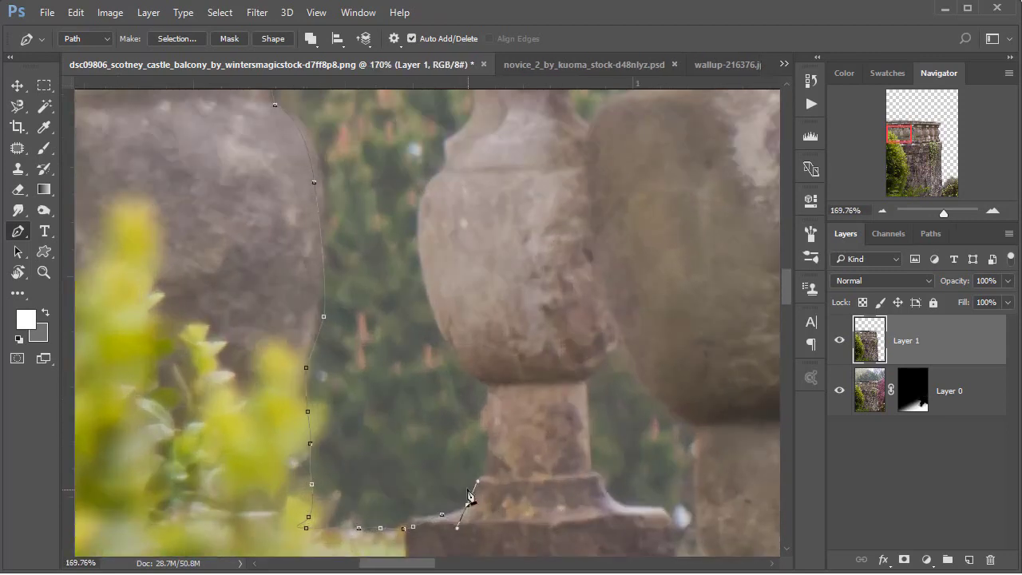
{"action": "left_click_drag", "start_coordinate": [416, 294], "coordinate": [404, 343]}
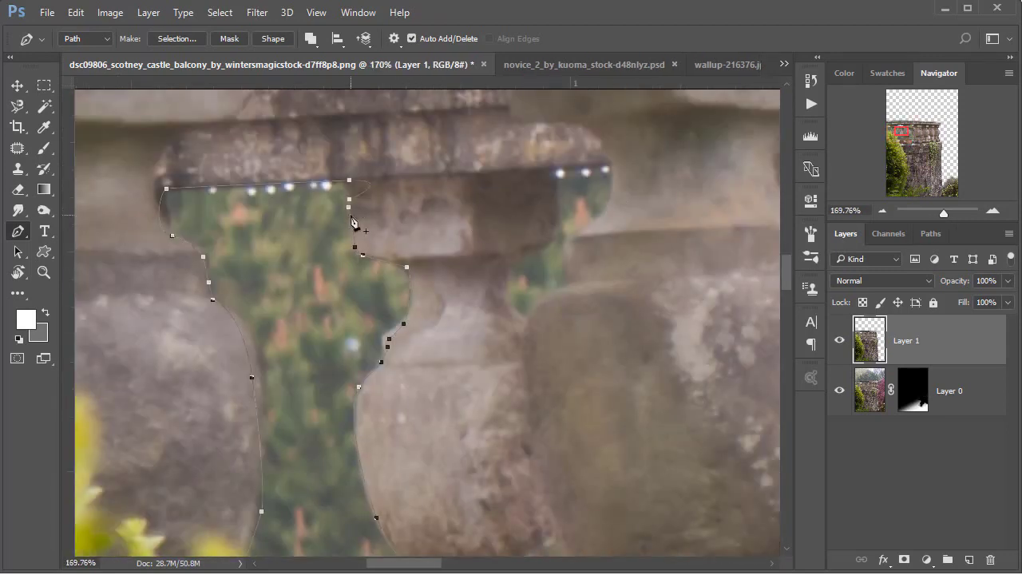
Add anchors up the gap's right side and close the baluster-gap path
{"action": "scroll", "coordinate": [352, 202], "scroll_direction": "up", "scroll_amount": 3}
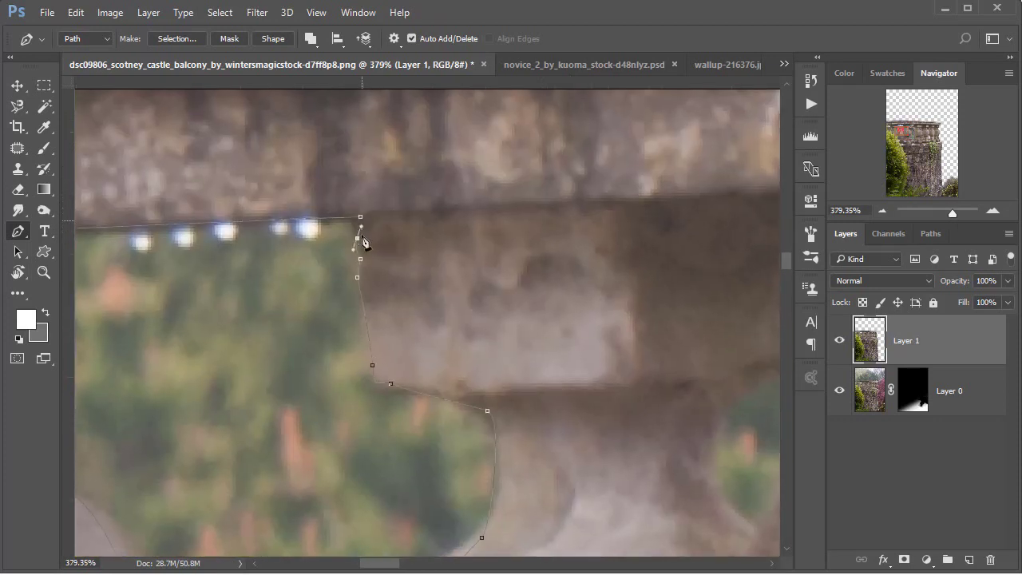
{"action": "scroll", "coordinate": [365, 236], "scroll_direction": "right", "scroll_amount": 5}
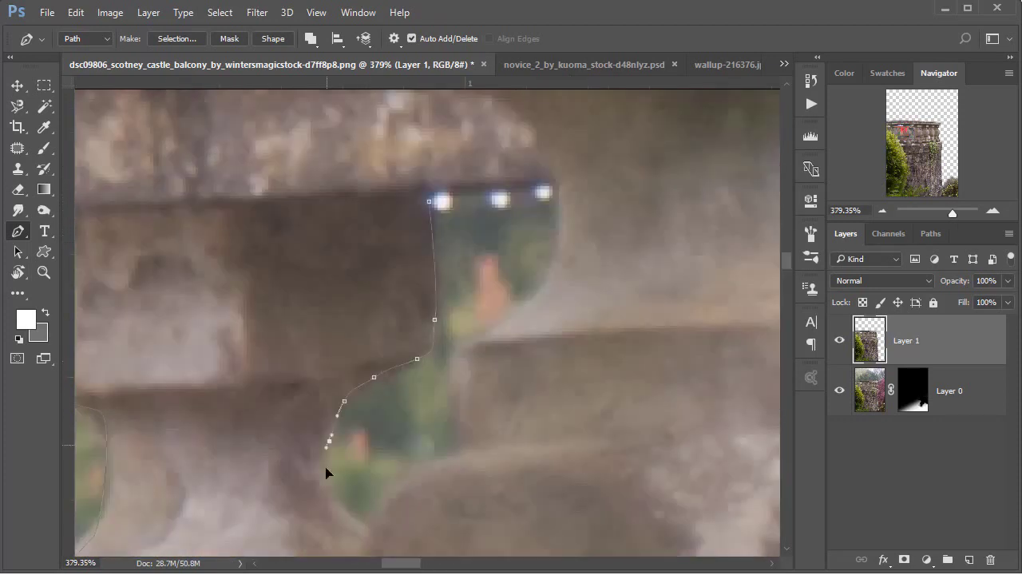
{"action": "left_click", "coordinate": [468, 338]}
{"action": "left_click", "coordinate": [530, 312]}
{"action": "left_click", "coordinate": [561, 199]}
{"action": "left_click", "coordinate": [429, 202]}
{"action": "scroll", "coordinate": [431, 255], "scroll_direction": "down", "scroll_amount": 1}
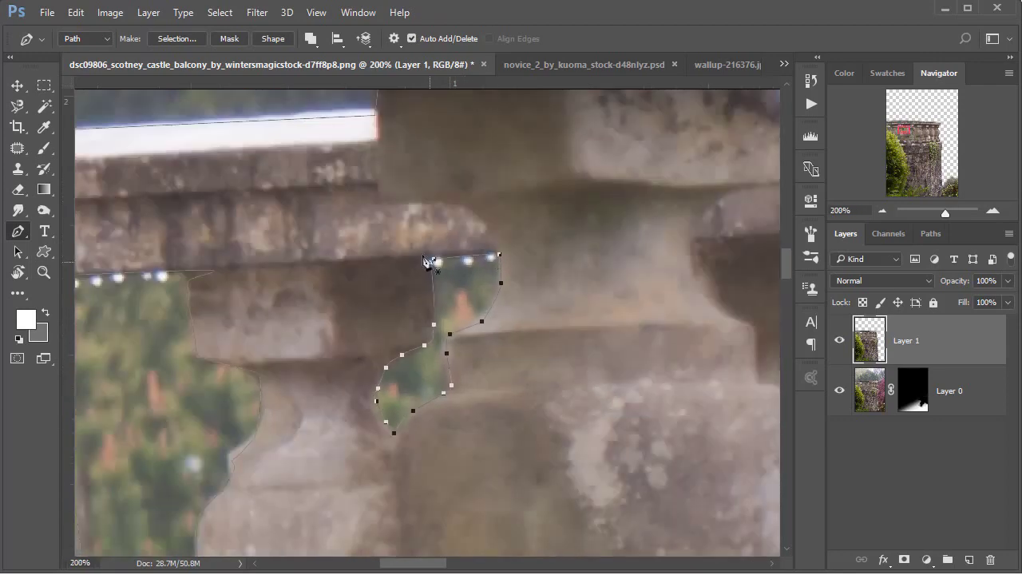
{"action": "scroll", "coordinate": [490, 345], "scroll_direction": "down", "scroll_amount": 1}
{"action": "scroll", "coordinate": [423, 217], "scroll_direction": "right", "scroll_amount": 5}
{"action": "scroll", "coordinate": [320, 301], "scroll_direction": "down", "scroll_amount": 3}
{"action": "left_click", "coordinate": [320, 301]}
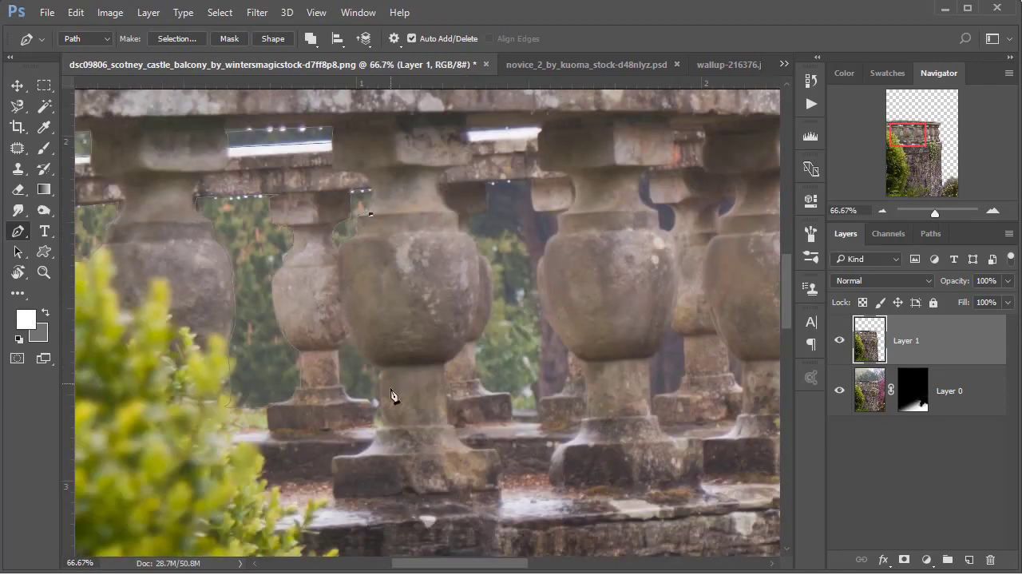
{"action": "scroll", "coordinate": [373, 378], "scroll_direction": "up", "scroll_amount": 2}
{"action": "scroll", "coordinate": [372, 378], "scroll_direction": "up", "scroll_amount": 2}
Mask Layer 1 from the gap selection and invert the mask to hide the gaps
{"action": "key", "text": "ctrl+0"}
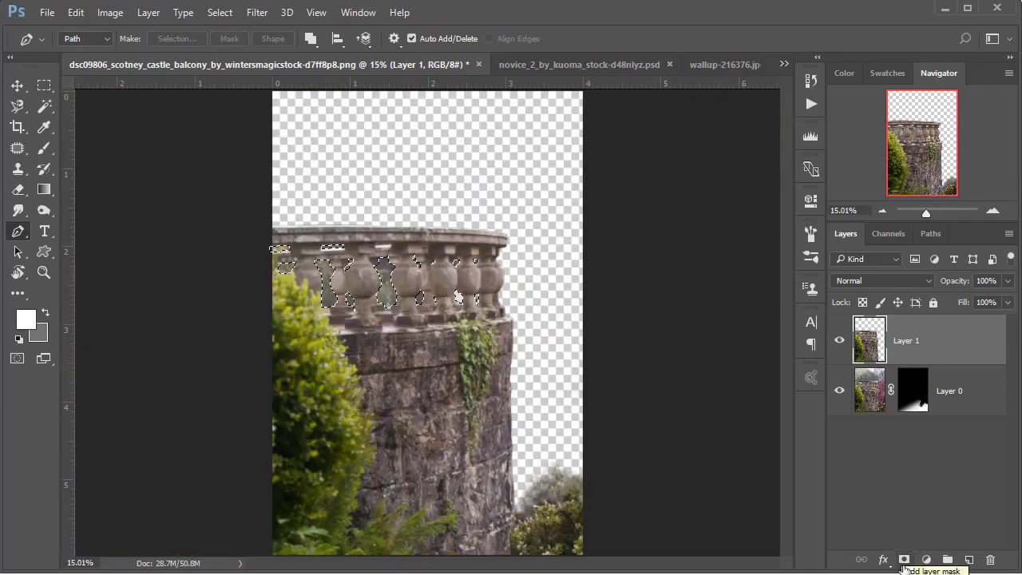
{"action": "left_click", "coordinate": [904, 560]}
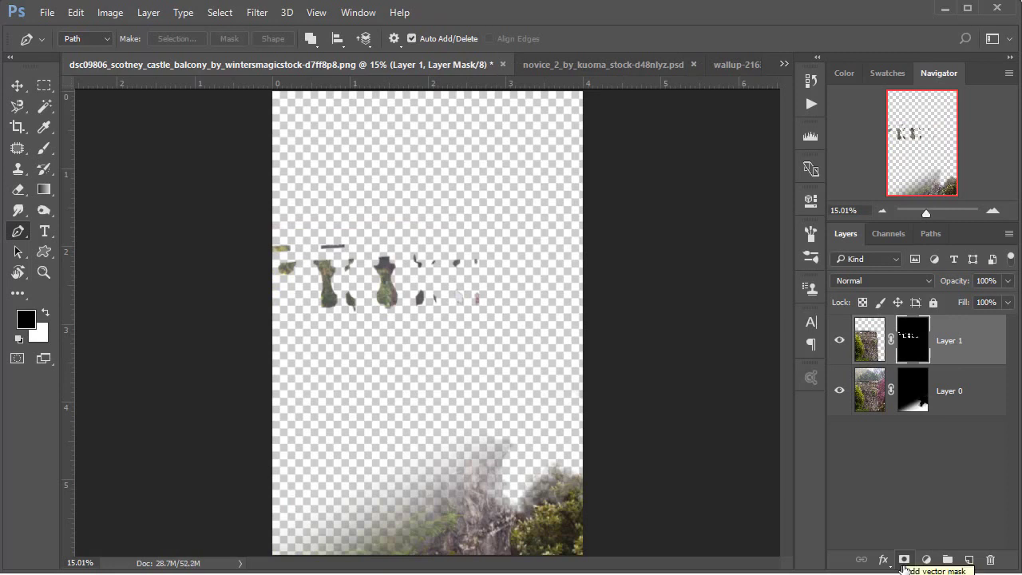
{"action": "key", "text": "ctrl+i"}
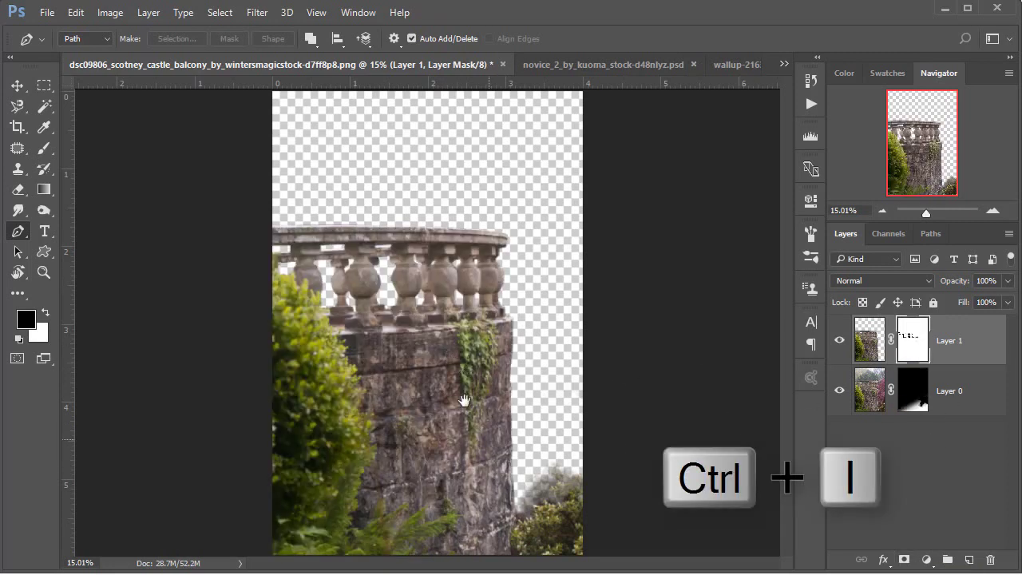
{"action": "scroll", "coordinate": [477, 328], "scroll_direction": "up", "scroll_amount": 2}
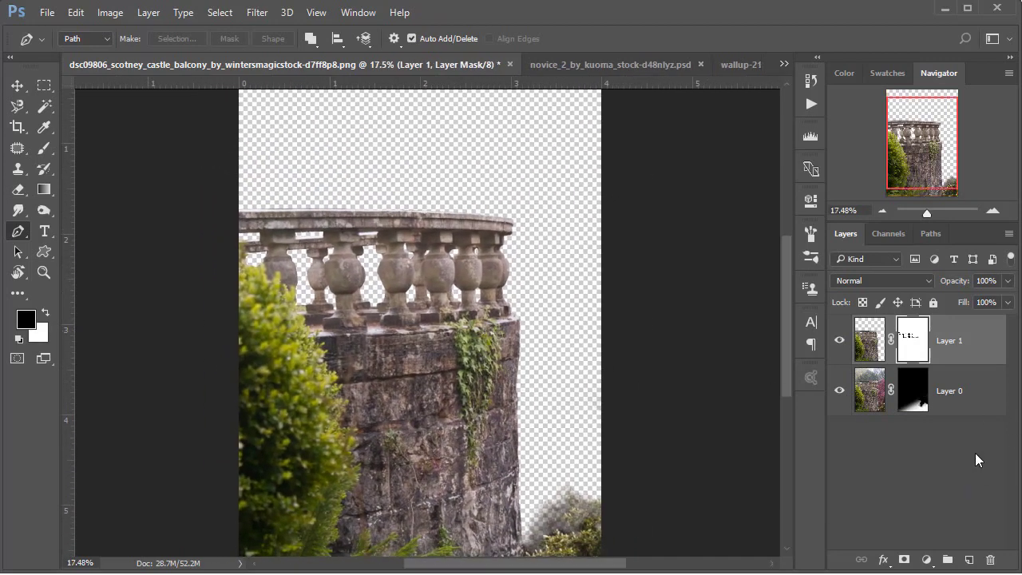
Add a Brightness/Contrast layer clipped to Layer 1 with brightness -84, contrast -39
{"action": "left_click", "coordinate": [928, 560]}
{"action": "left_click", "coordinate": [942, 279]}
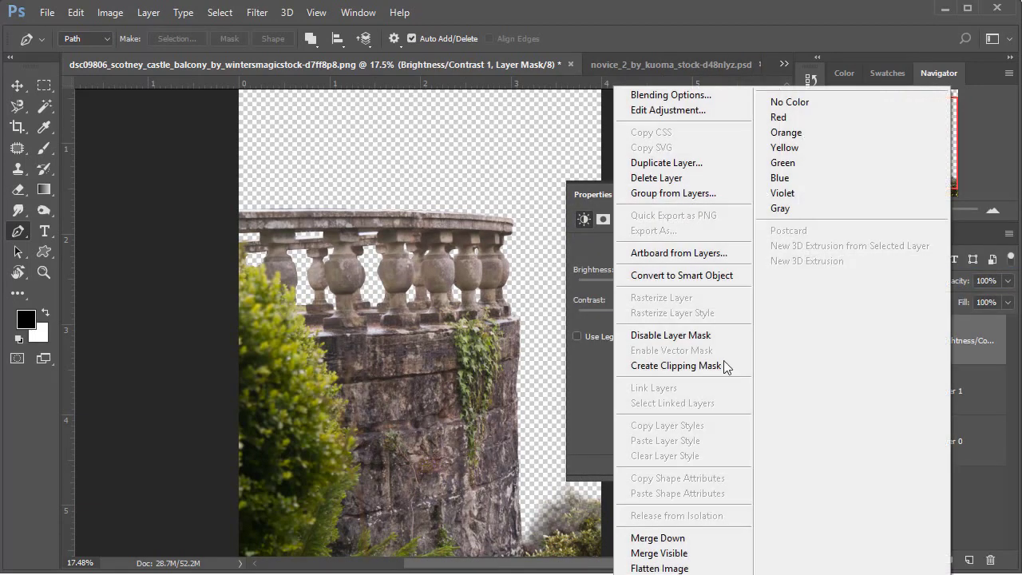
{"action": "right_click", "coordinate": [953, 351]}
{"action": "left_click", "coordinate": [675, 365]}
{"action": "left_click_drag", "start_coordinate": [635, 290], "coordinate": [600, 313]}
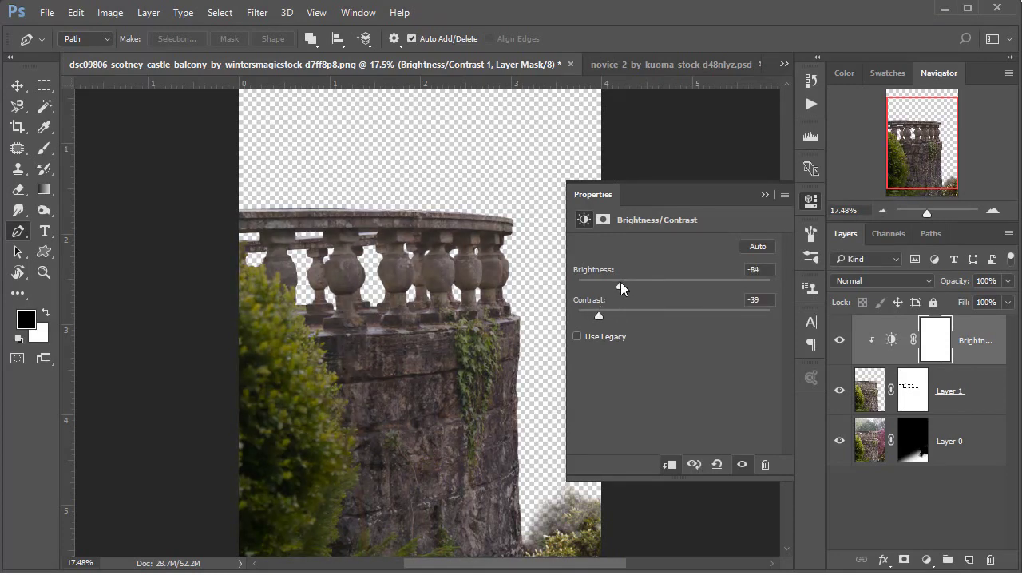
{"action": "left_click", "coordinate": [765, 195]}
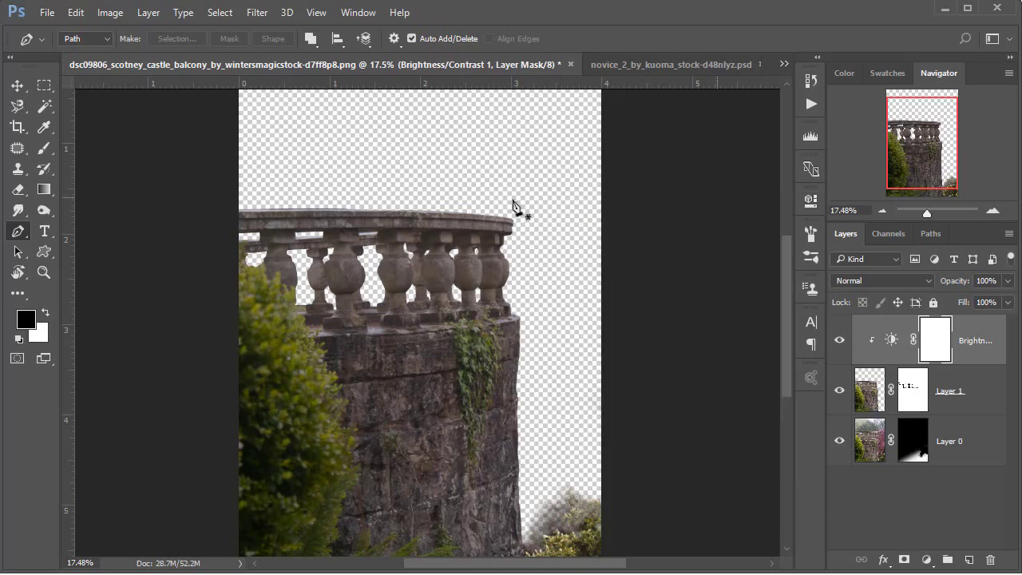
Choose a soft round brush and enlarge it to 700 px
{"action": "left_click", "coordinate": [41, 149]}
{"action": "right_click", "coordinate": [471, 201]}
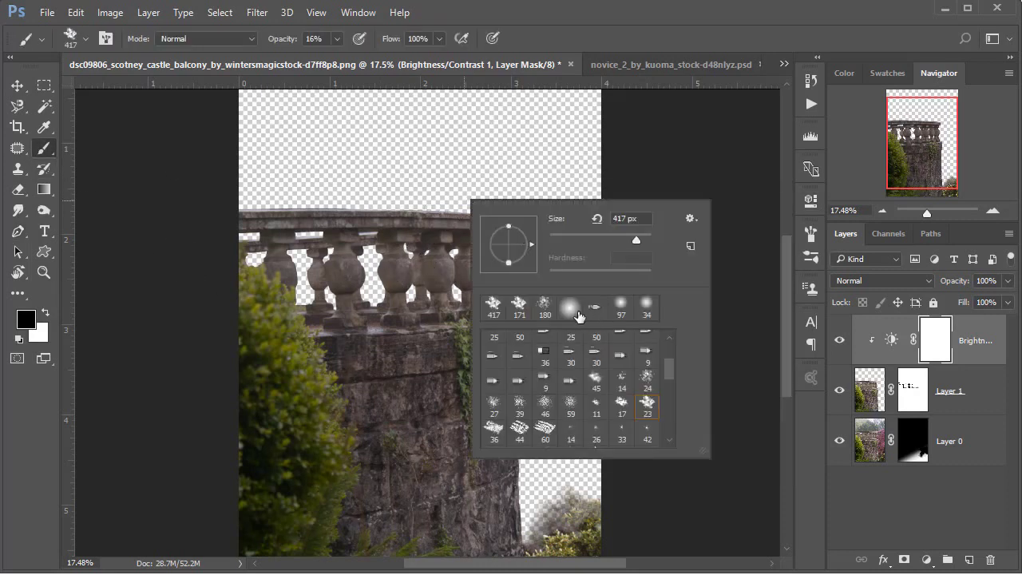
{"action": "left_click", "coordinate": [572, 311]}
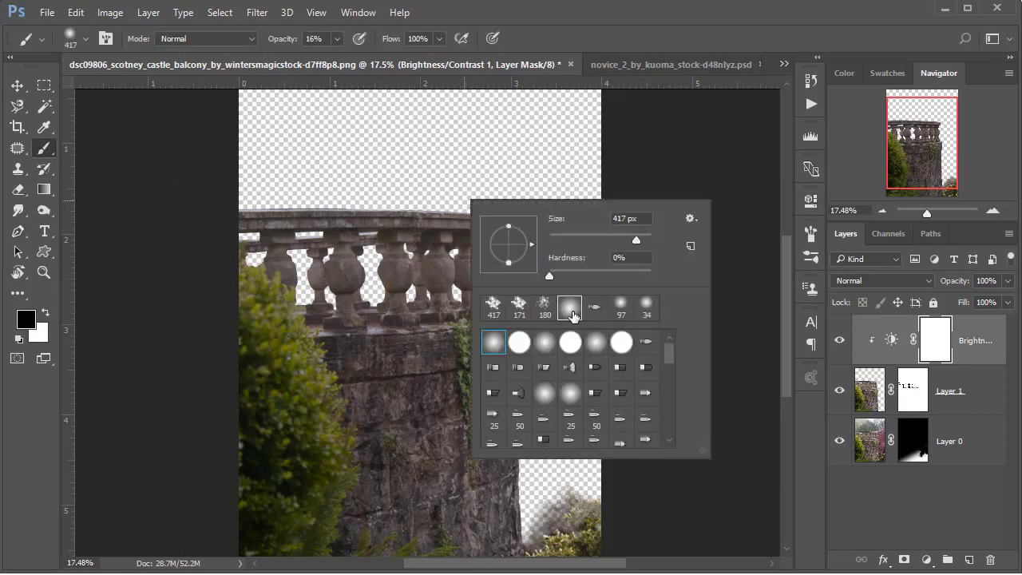
{"action": "left_click", "coordinate": [405, 145]}
{"action": "key", "text": "bracketright"}
{"action": "key", "text": "bracketright"}
{"action": "key", "text": "bracketright"}
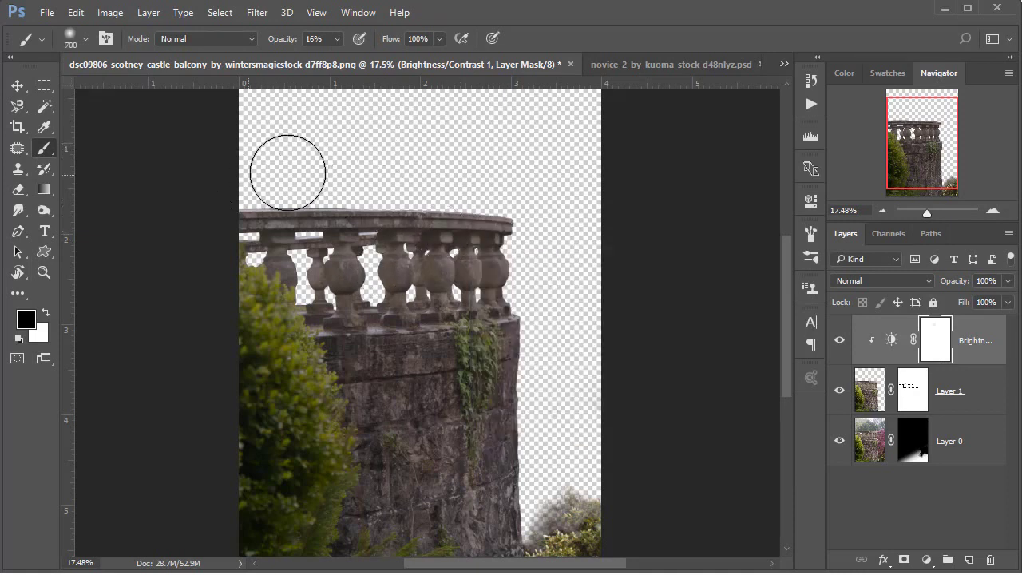
Paint black at 75% opacity above the balcony top and along the tower's right edge
{"action": "mouse_move", "coordinate": [285, 165]}
{"action": "left_mouse_down"}
{"action": "mouse_move", "coordinate": [388, 165]}
{"action": "mouse_move", "coordinate": [274, 171]}
{"action": "left_mouse_up"}
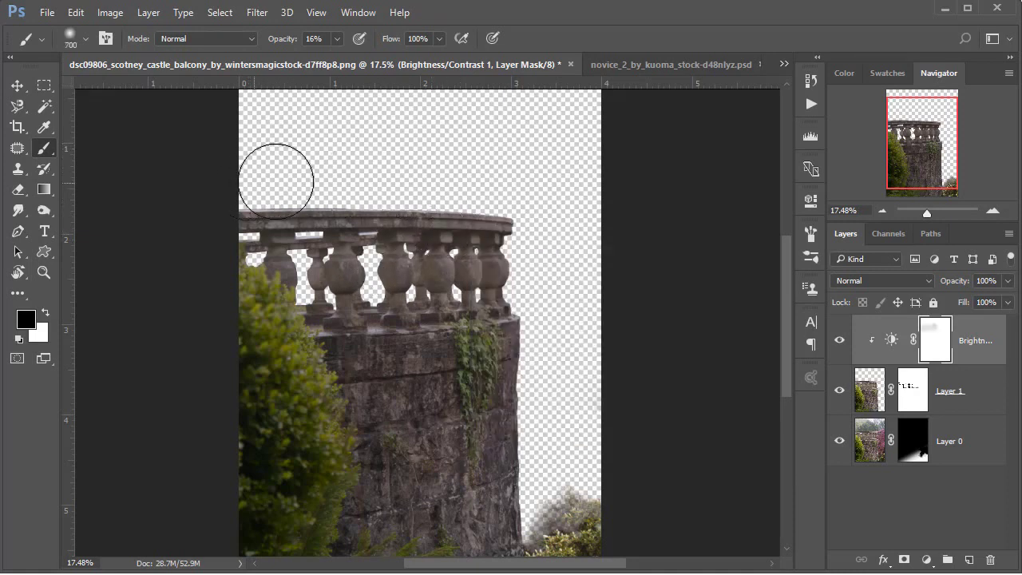
{"action": "left_click", "coordinate": [337, 38]}
{"action": "left_click_drag", "start_coordinate": [380, 58], "coordinate": [382, 59]}
{"action": "mouse_move", "coordinate": [256, 201]}
{"action": "left_mouse_down"}
{"action": "mouse_move", "coordinate": [343, 167]}
{"action": "mouse_move", "coordinate": [476, 170]}
{"action": "mouse_move", "coordinate": [559, 229]}
{"action": "mouse_move", "coordinate": [554, 482]}
{"action": "mouse_move", "coordinate": [560, 262]}
{"action": "left_mouse_up"}
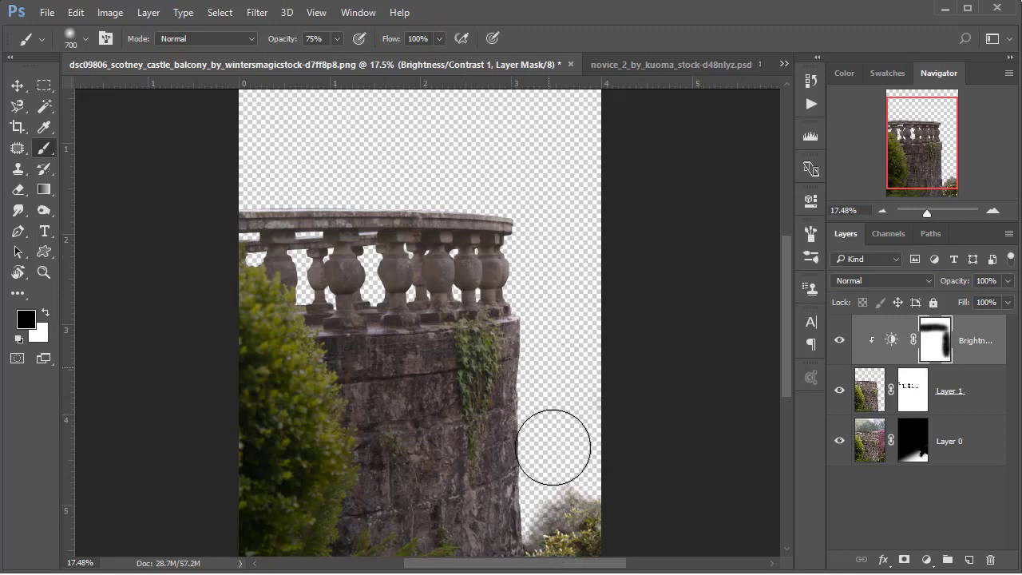
{"action": "scroll", "coordinate": [553, 467], "scroll_direction": "down", "scroll_amount": 2}
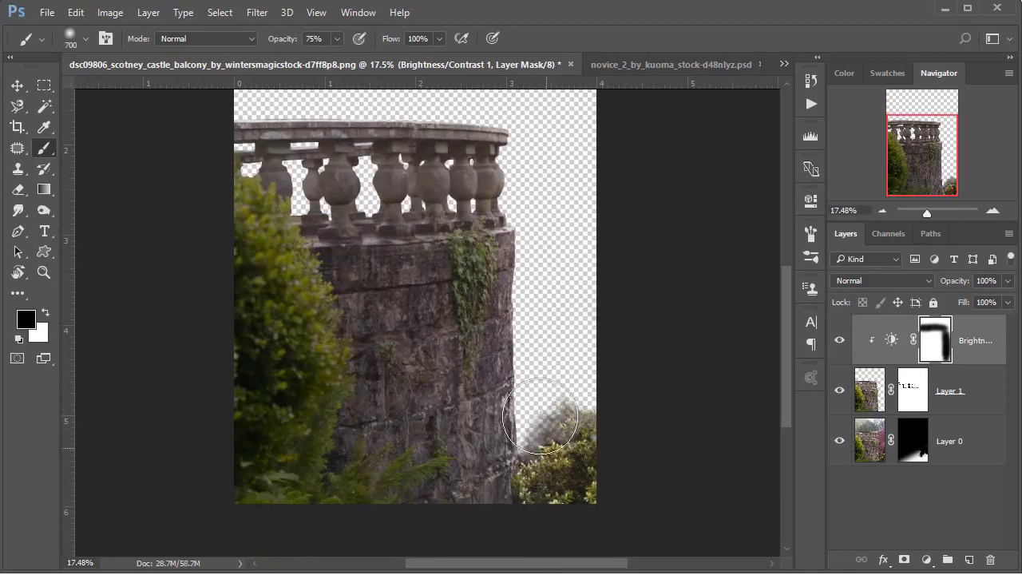
{"action": "mouse_move", "coordinate": [471, 184]}
{"action": "left_mouse_down"}
{"action": "mouse_move", "coordinate": [541, 435]}
{"action": "mouse_move", "coordinate": [591, 431]}
{"action": "left_mouse_up"}
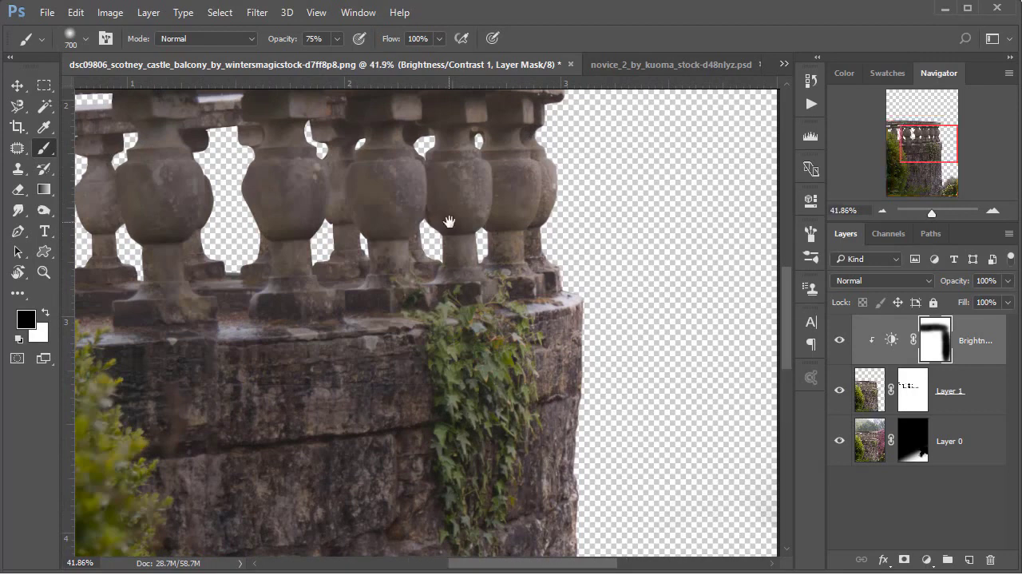
{"action": "scroll", "coordinate": [468, 309], "scroll_direction": "up", "scroll_amount": 1}
Shrink the brush and paint the mask over the baluster caps to lighten them
{"action": "right_click", "coordinate": [587, 242]}
{"action": "left_click_drag", "start_coordinate": [672, 259], "coordinate": [659, 262]}
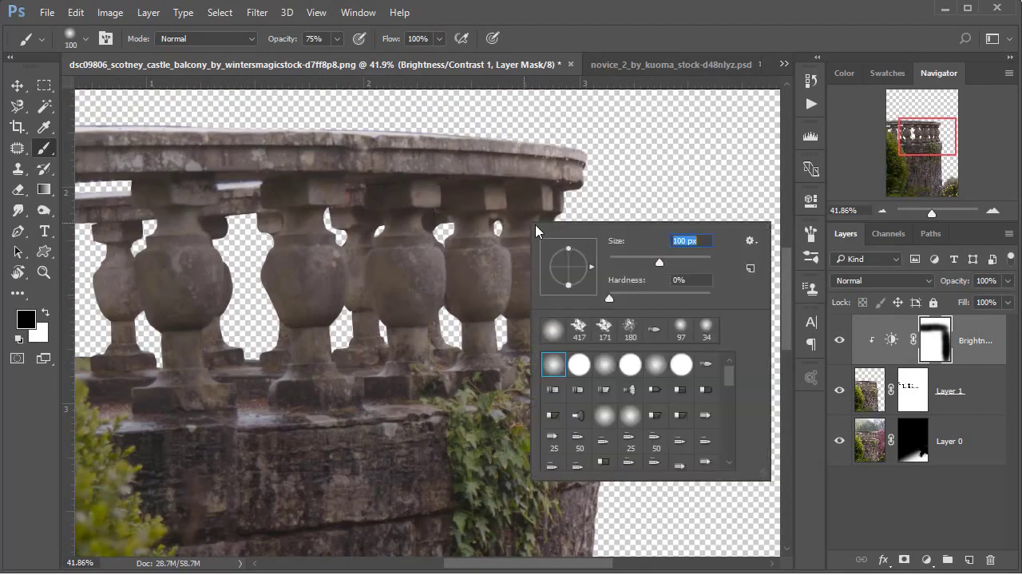
{"action": "key", "text": "Return"}
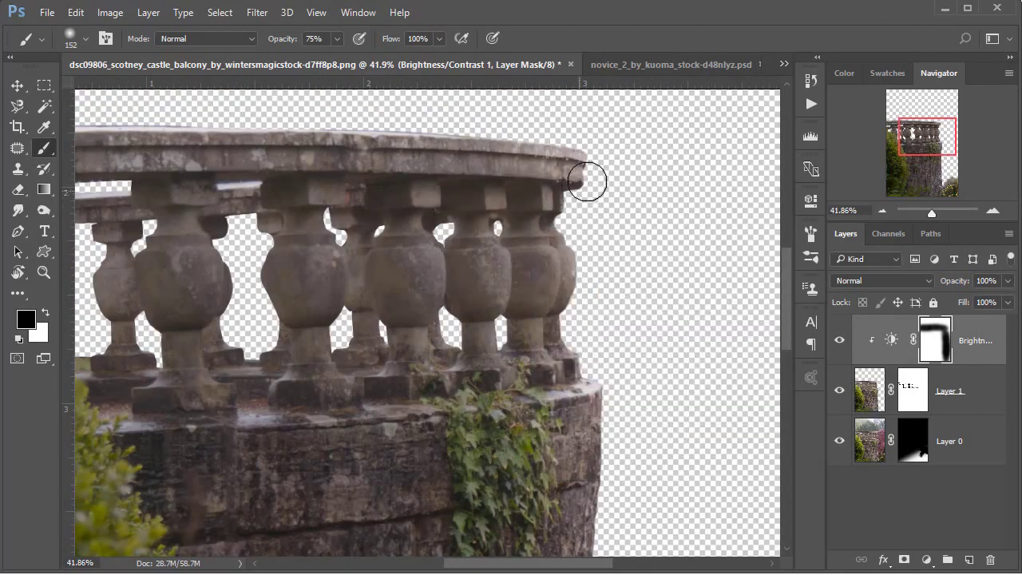
{"action": "left_click_drag", "start_coordinate": [411, 119], "coordinate": [562, 144]}
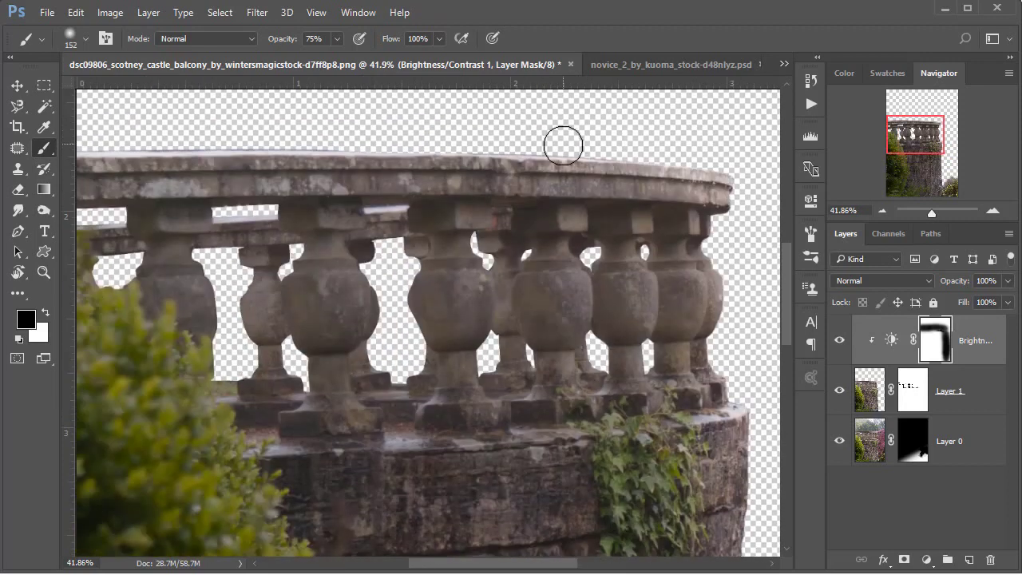
{"action": "left_click_drag", "start_coordinate": [124, 134], "coordinate": [278, 155]}
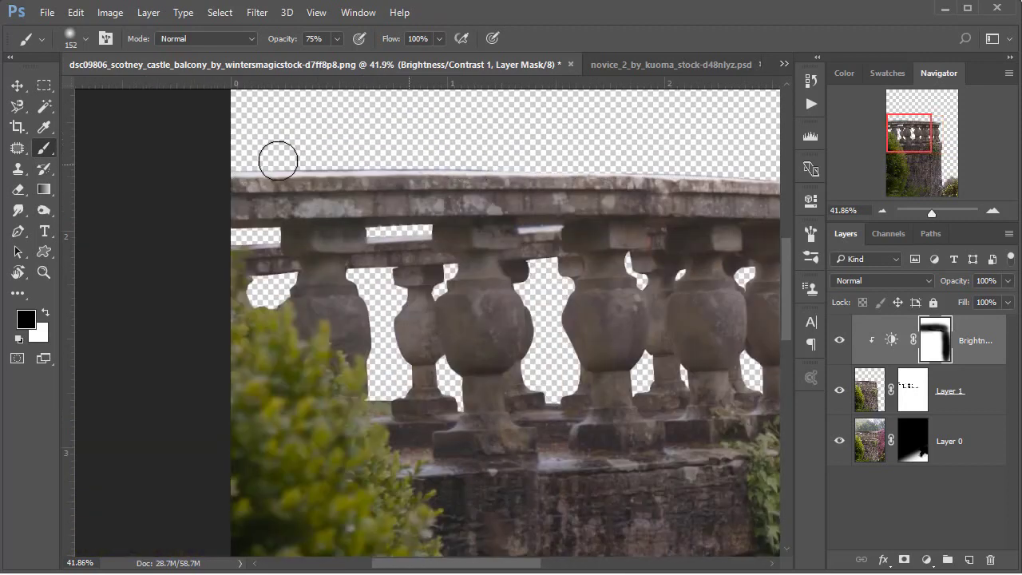
{"action": "left_click_drag", "start_coordinate": [446, 167], "coordinate": [404, 106]}
{"action": "left_click_drag", "start_coordinate": [643, 264], "coordinate": [404, 191]}
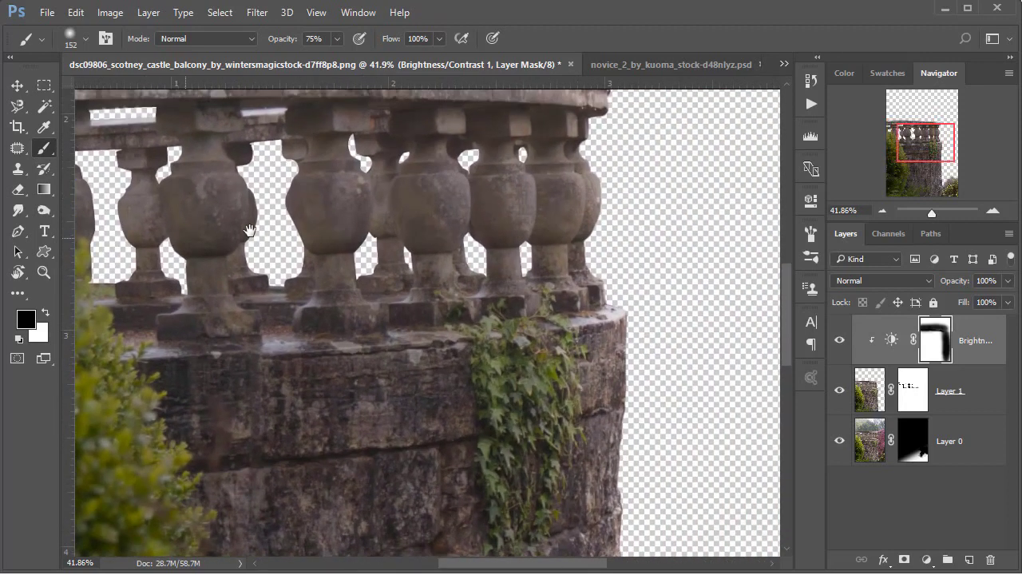
{"action": "left_click_drag", "start_coordinate": [572, 169], "coordinate": [572, 203]}
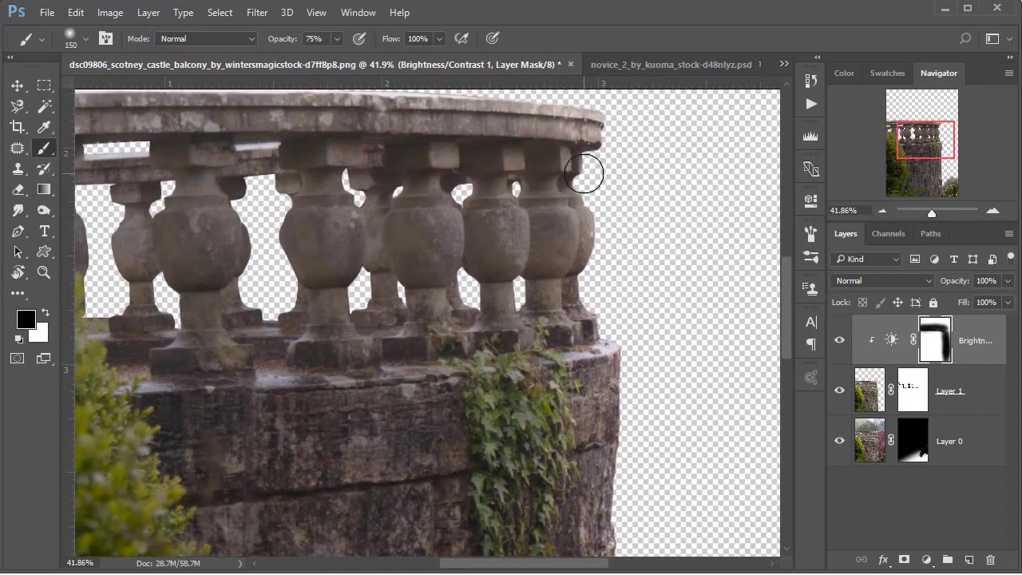
{"action": "key", "text": "bracketleft"}
{"action": "key", "text": "bracketleft"}
{"action": "key", "text": "bracketleft"}
{"action": "key", "text": "bracketleft"}
{"action": "left_click", "coordinate": [516, 160]}
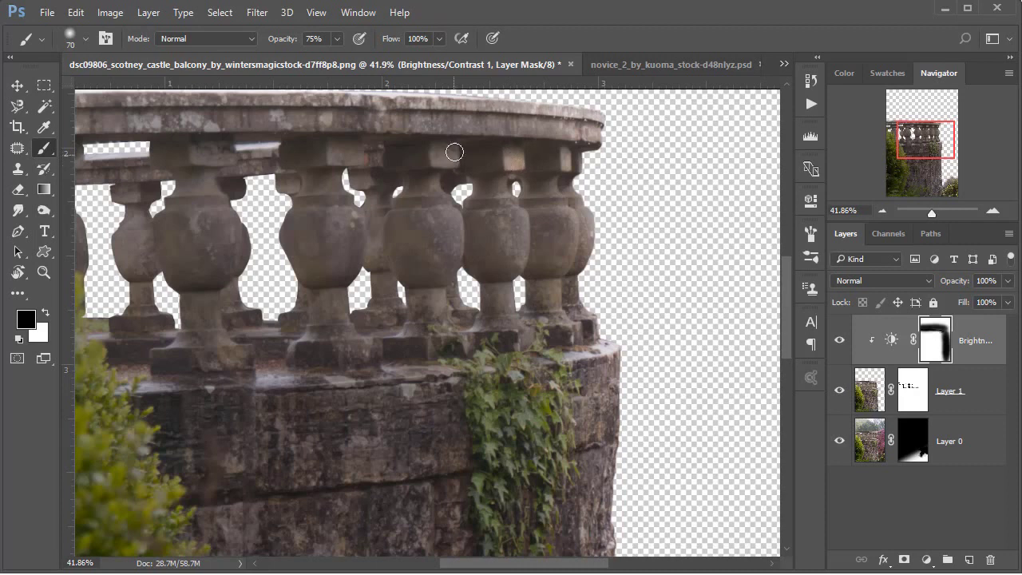
{"action": "left_click", "coordinate": [441, 160]}
{"action": "left_click", "coordinate": [351, 147]}
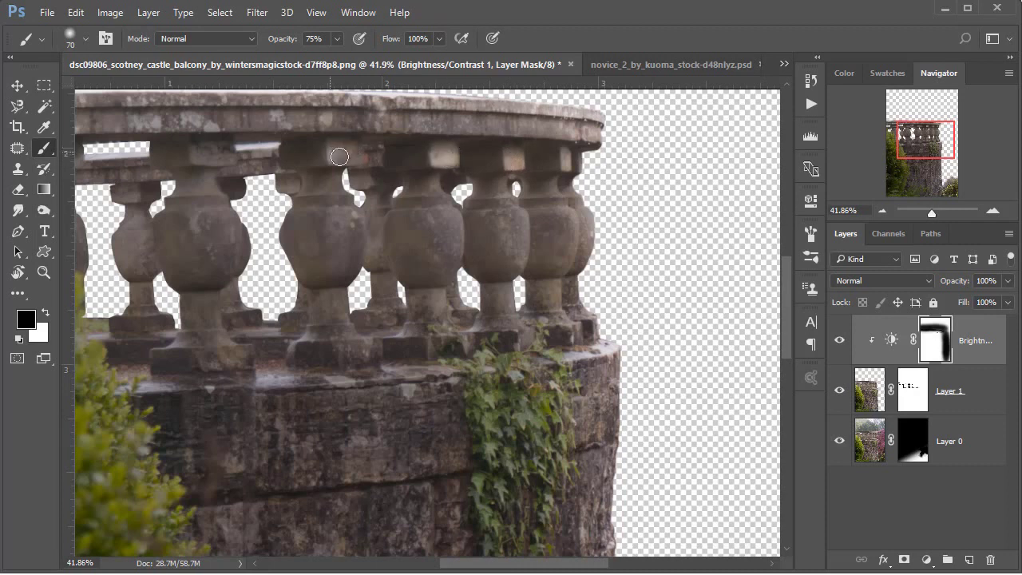
{"action": "left_click", "coordinate": [206, 154]}
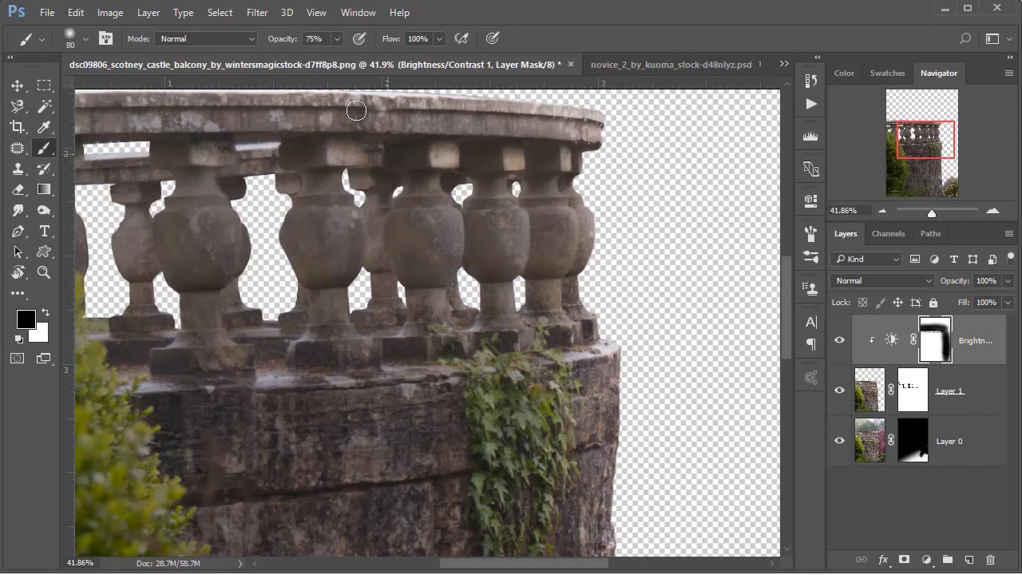
At 24% brush opacity, lighten the baluster necks, middle and left balusters and ledge
{"action": "left_click", "coordinate": [336, 39]}
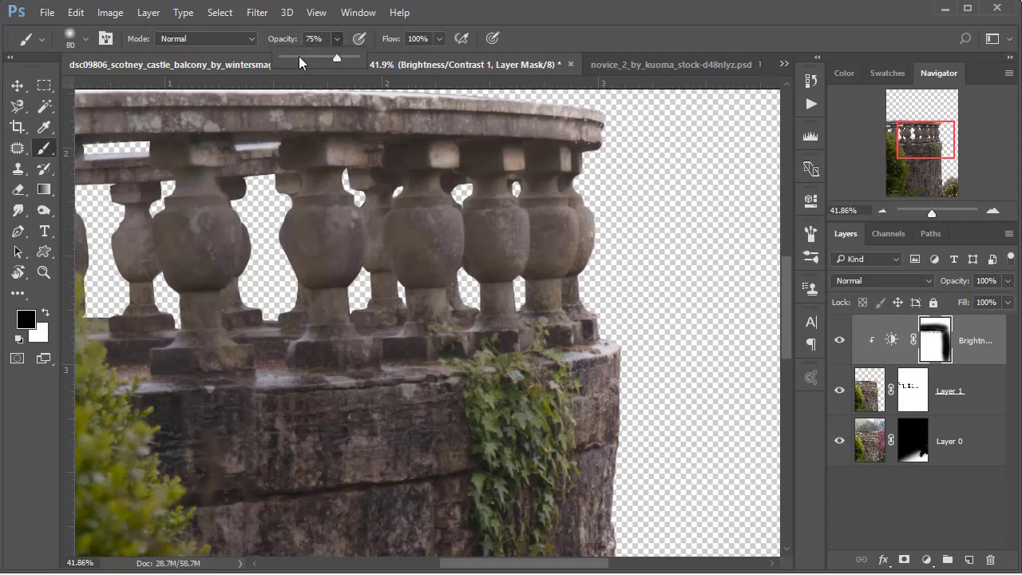
{"action": "left_click", "coordinate": [567, 212]}
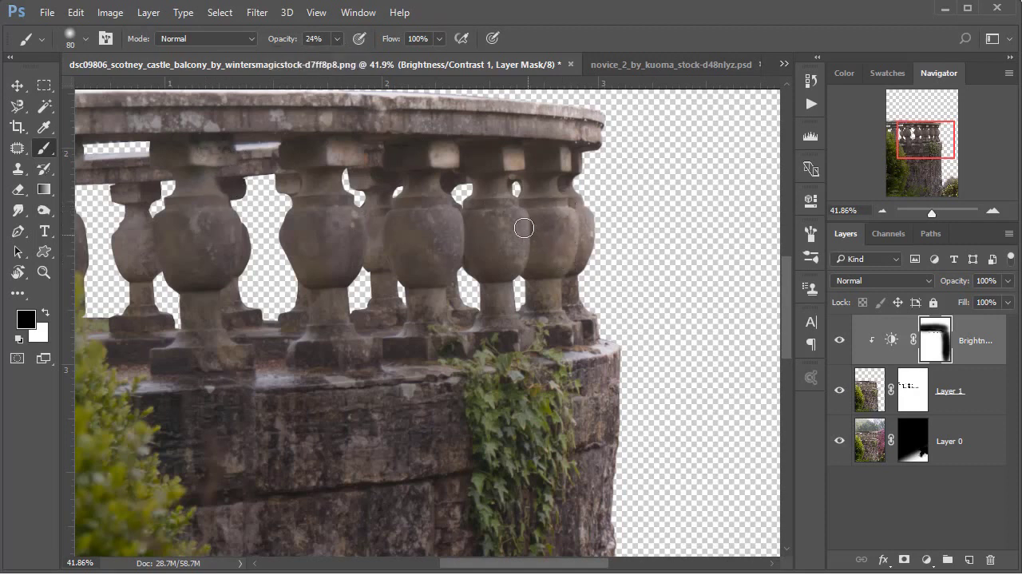
{"action": "mouse_move", "coordinate": [524, 228]}
{"action": "left_mouse_down"}
{"action": "mouse_move", "coordinate": [521, 244]}
{"action": "mouse_move", "coordinate": [516, 205]}
{"action": "mouse_move", "coordinate": [506, 279]}
{"action": "mouse_move", "coordinate": [521, 333]}
{"action": "mouse_move", "coordinate": [422, 258]}
{"action": "mouse_move", "coordinate": [454, 225]}
{"action": "mouse_move", "coordinate": [441, 305]}
{"action": "mouse_move", "coordinate": [446, 262]}
{"action": "left_mouse_up"}
{"action": "mouse_move", "coordinate": [358, 238]}
{"action": "left_mouse_down"}
{"action": "mouse_move", "coordinate": [351, 338]}
{"action": "mouse_move", "coordinate": [337, 192]}
{"action": "left_mouse_up"}
{"action": "left_click_drag", "start_coordinate": [238, 257], "coordinate": [228, 303]}
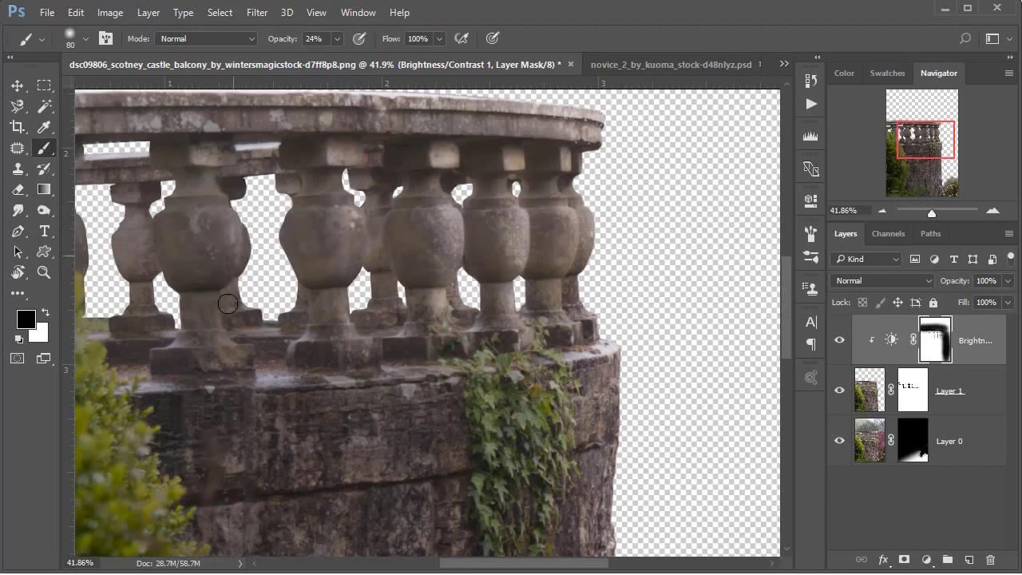
{"action": "mouse_move", "coordinate": [567, 325]}
{"action": "left_mouse_down"}
{"action": "mouse_move", "coordinate": [568, 313]}
{"action": "mouse_move", "coordinate": [548, 340]}
{"action": "mouse_move", "coordinate": [169, 365]}
{"action": "mouse_move", "coordinate": [283, 368]}
{"action": "left_mouse_up"}
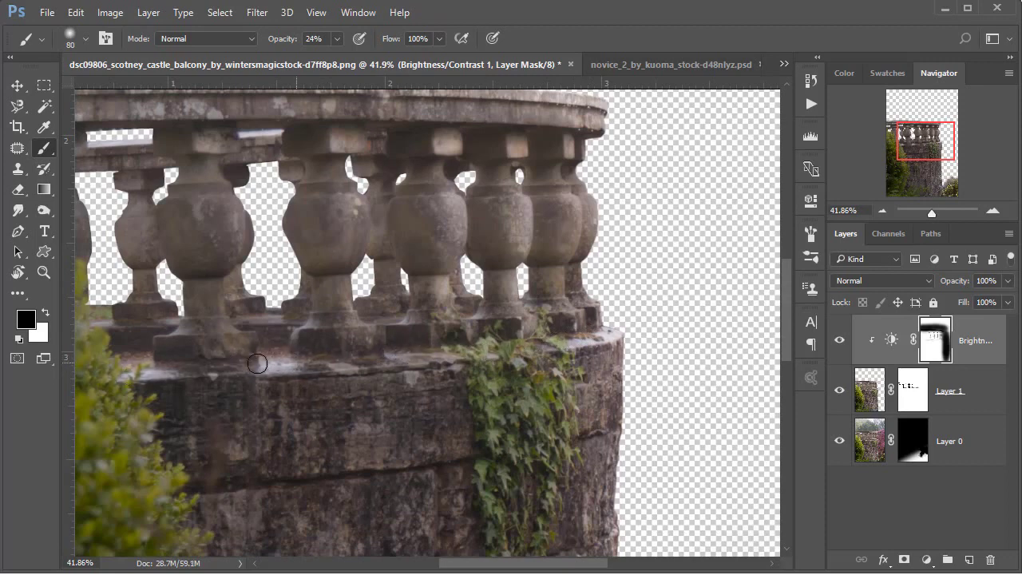
{"action": "mouse_move", "coordinate": [621, 360]}
{"action": "left_mouse_down"}
{"action": "mouse_move", "coordinate": [585, 258]}
{"action": "mouse_move", "coordinate": [569, 245]}
{"action": "left_mouse_up"}
Zoom out to show the whole balustrade and enlarge the brush to 174 px
{"action": "scroll", "coordinate": [540, 275], "scroll_direction": "down", "scroll_amount": 5}
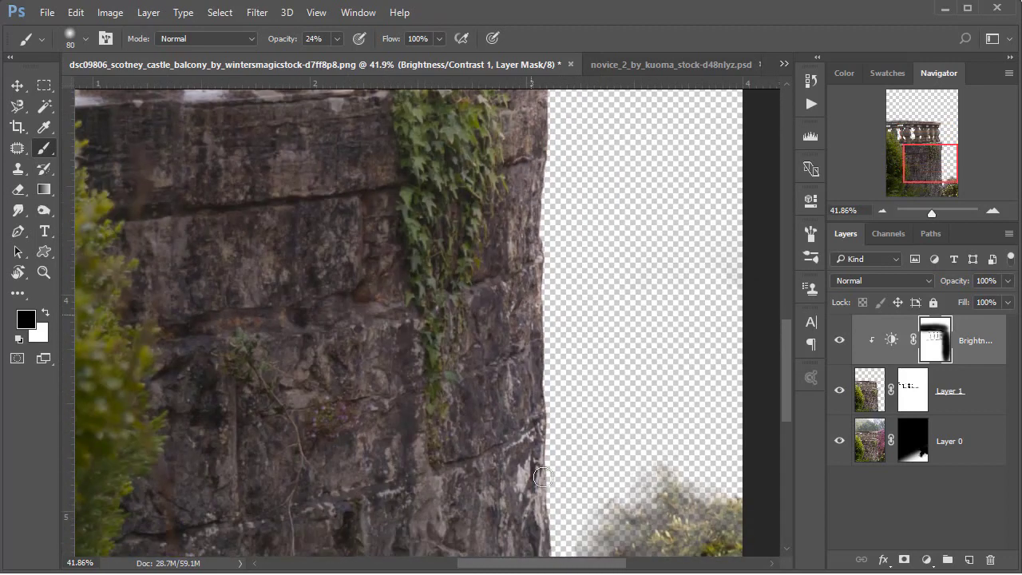
{"action": "left_click_drag", "start_coordinate": [533, 479], "coordinate": [497, 322]}
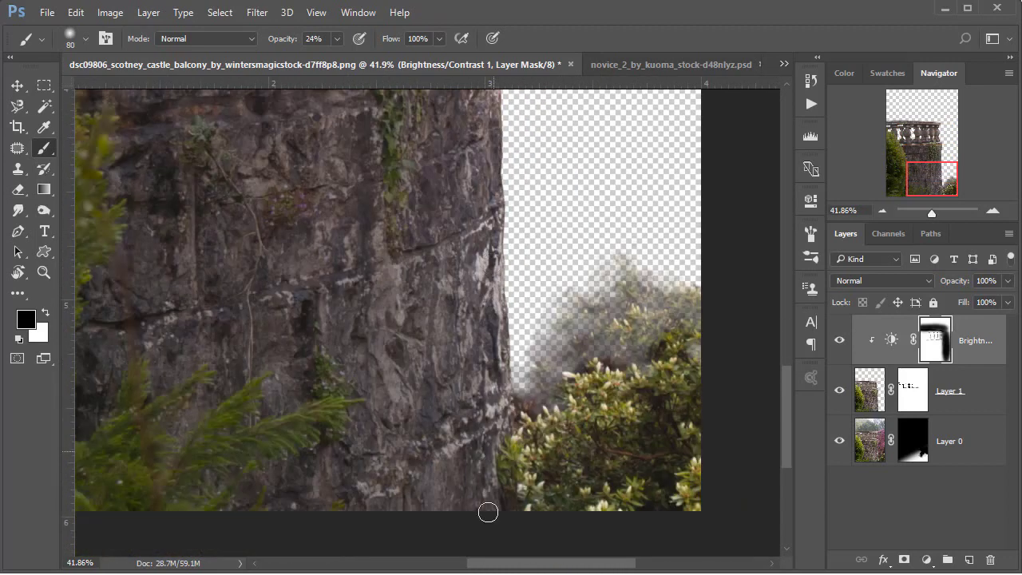
{"action": "left_click_drag", "start_coordinate": [382, 318], "coordinate": [449, 498]}
{"action": "left_click_drag", "start_coordinate": [380, 209], "coordinate": [413, 337]}
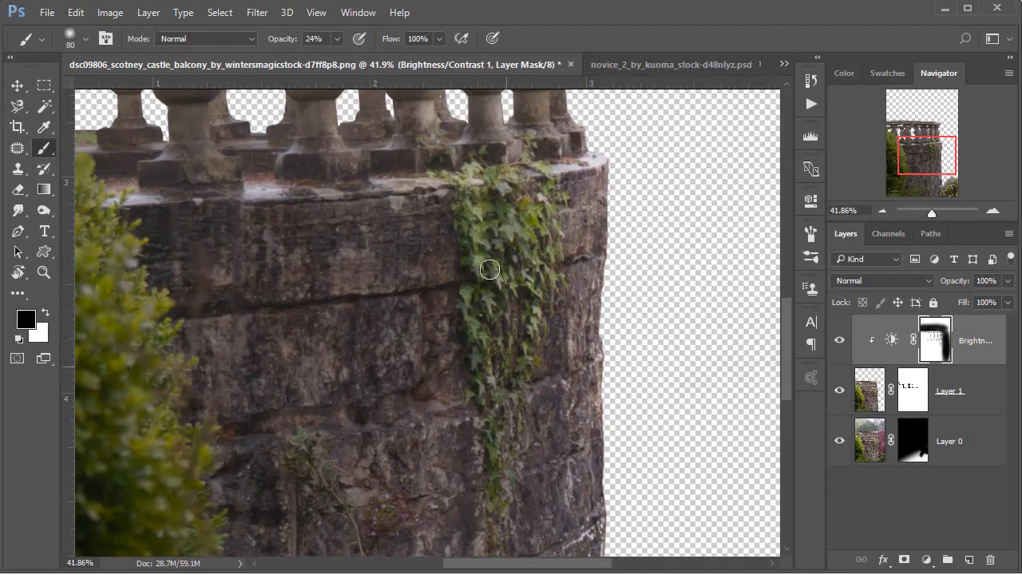
{"action": "left_click_drag", "start_coordinate": [262, 326], "coordinate": [339, 302]}
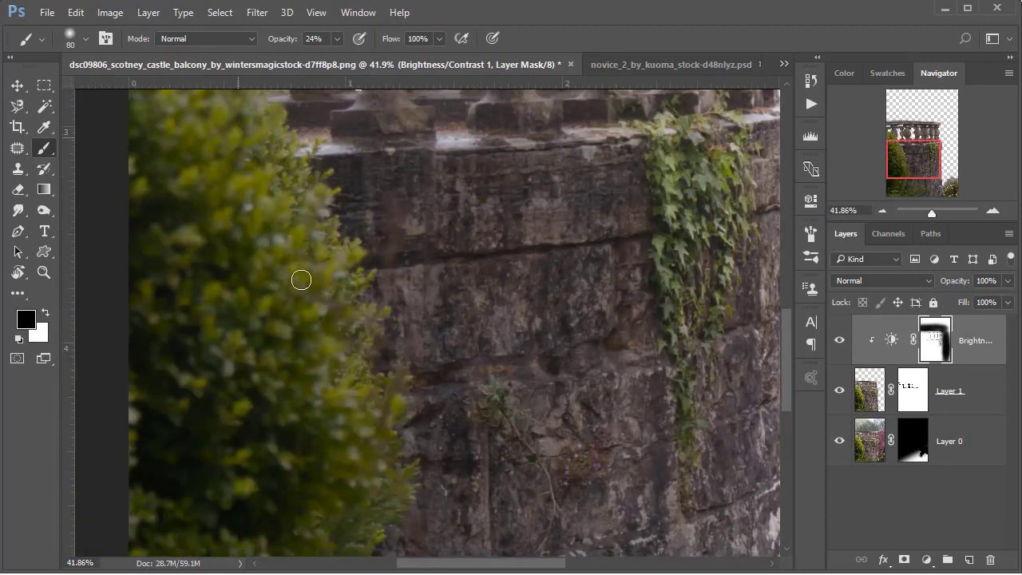
{"action": "key", "text": "ctrl+minus"}
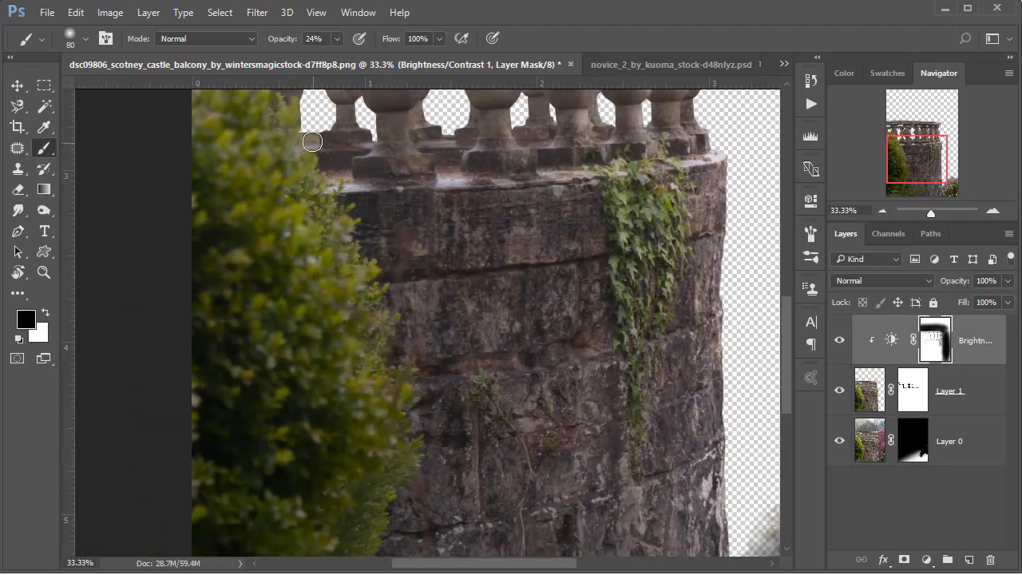
{"action": "key", "text": "ctrl+minus"}
{"action": "right_click", "coordinate": [343, 170]}
{"action": "left_click_drag", "start_coordinate": [478, 204], "coordinate": [506, 204]}
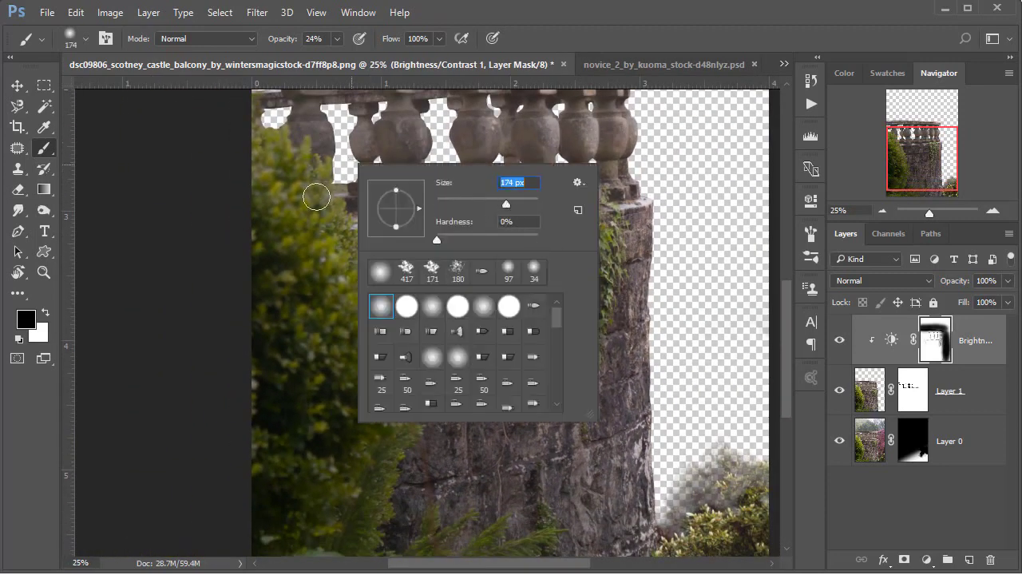
{"action": "key", "text": "Return"}
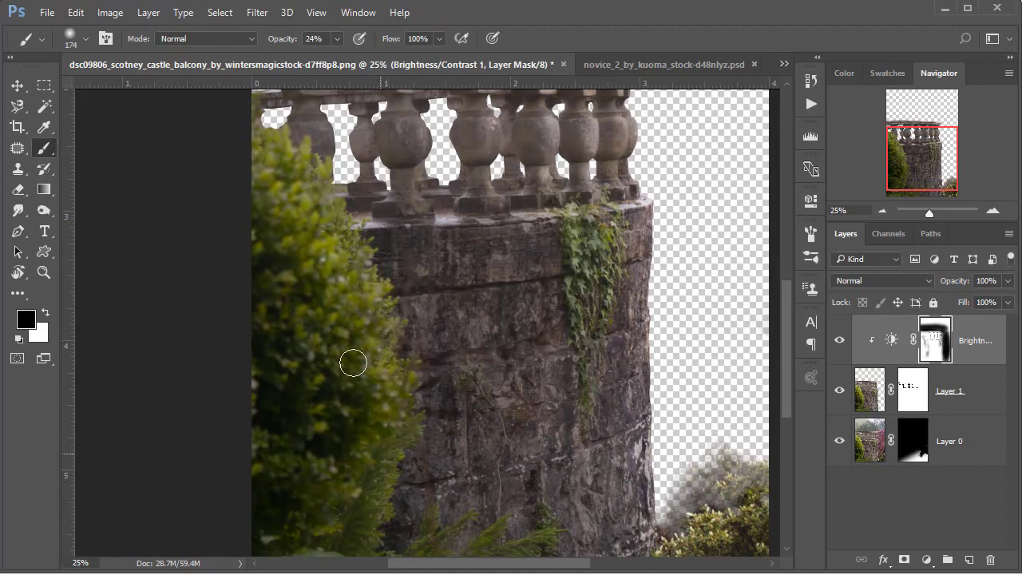
Compare the adjustment on and off, then lower its layer opacity to 79%
{"action": "scroll", "coordinate": [308, 353], "scroll_direction": "up", "scroll_amount": 3}
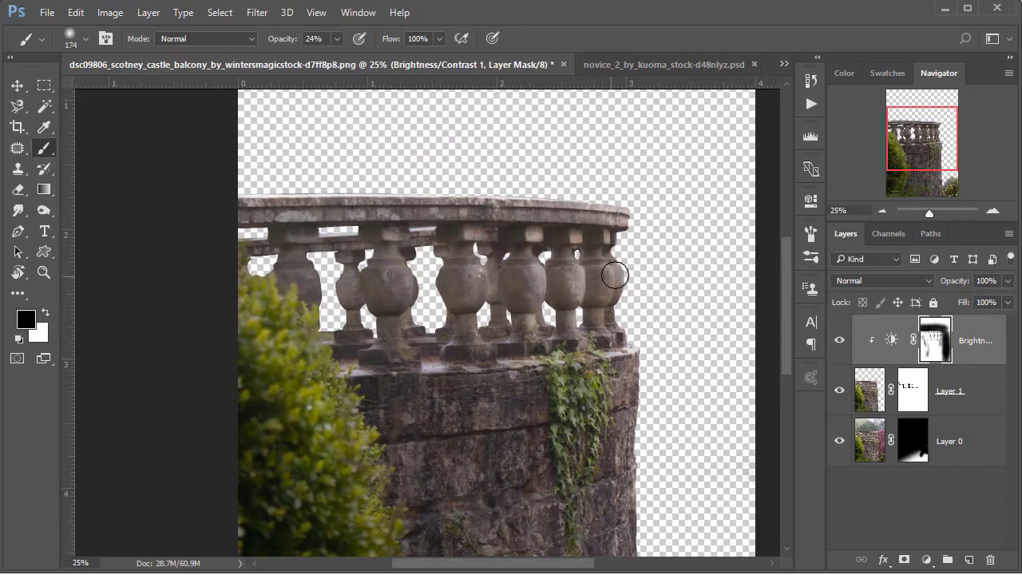
{"action": "scroll", "coordinate": [612, 304], "scroll_direction": "down", "scroll_amount": 3}
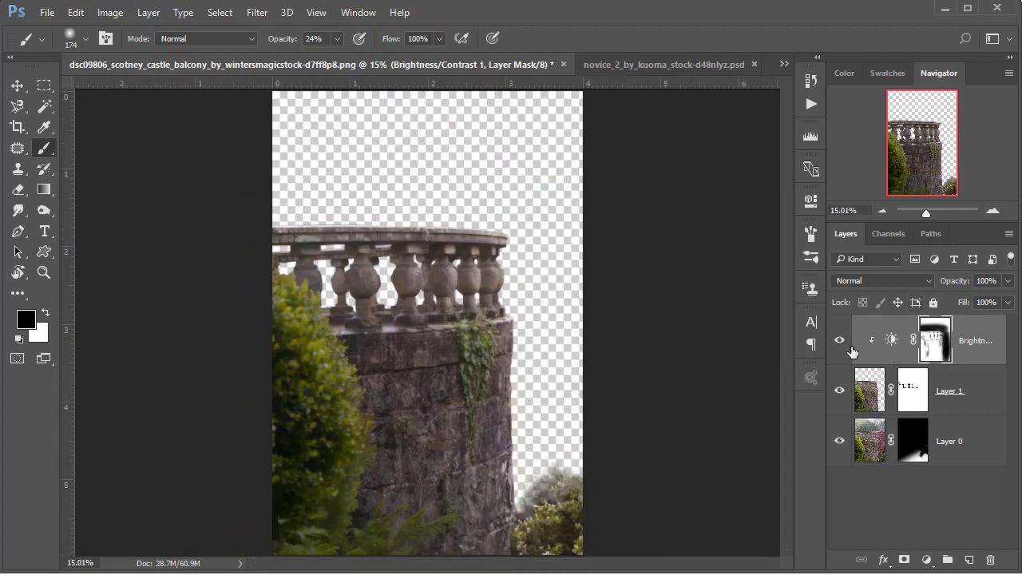
{"action": "left_click", "coordinate": [840, 342]}
{"action": "scroll", "coordinate": [498, 310], "scroll_direction": "up", "scroll_amount": 1}
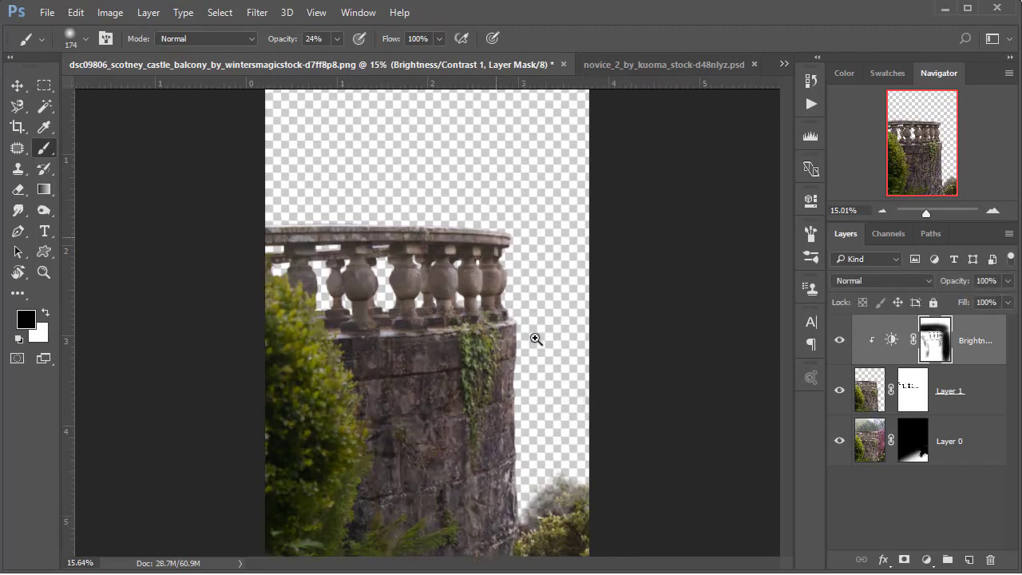
{"action": "scroll", "coordinate": [535, 338], "scroll_direction": "up", "scroll_amount": 2}
{"action": "left_click", "coordinate": [1008, 281]}
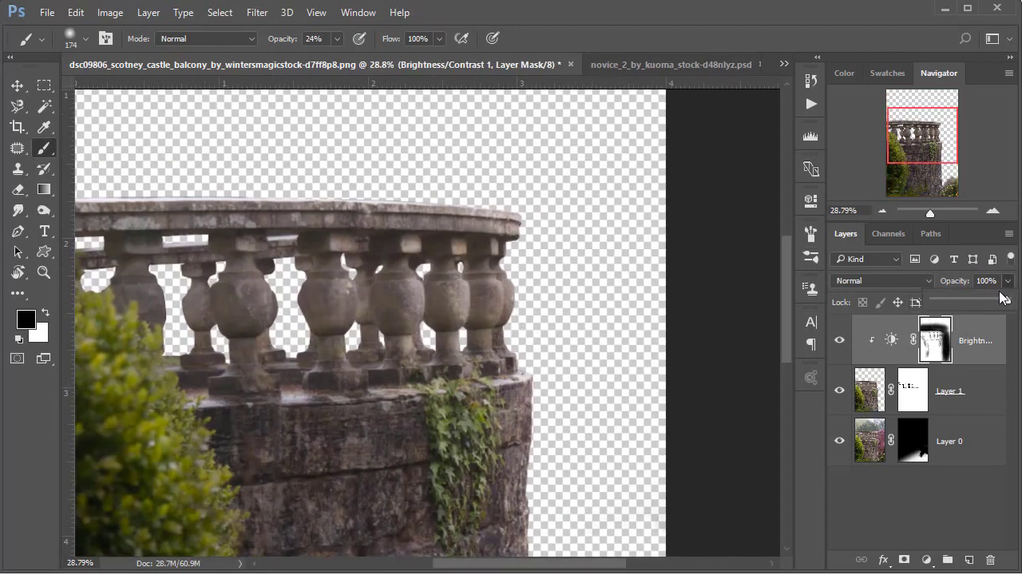
{"action": "left_click_drag", "start_coordinate": [987, 304], "coordinate": [993, 302]}
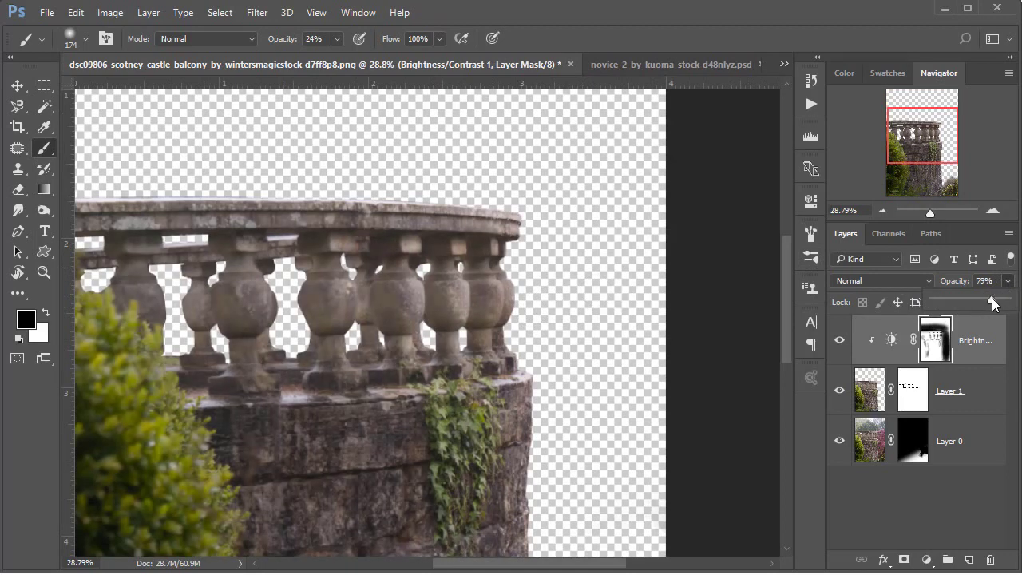
{"action": "scroll", "coordinate": [525, 310], "scroll_direction": "down", "scroll_amount": 3}
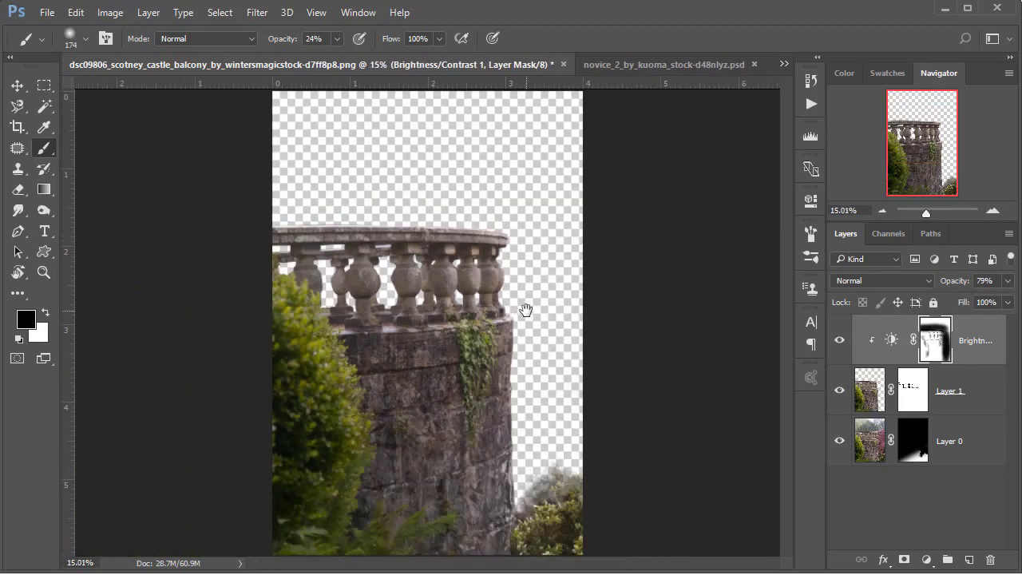
Bring the woman's Layer 0 from novice_2 into the castle document and place her on the balcony
{"action": "left_click", "coordinate": [654, 63]}
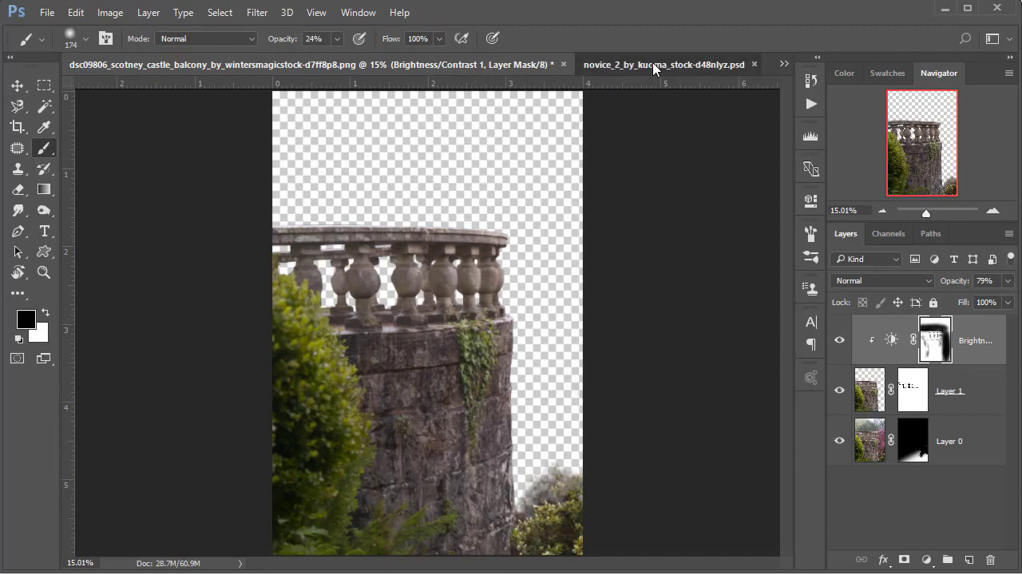
{"action": "left_click", "coordinate": [17, 86]}
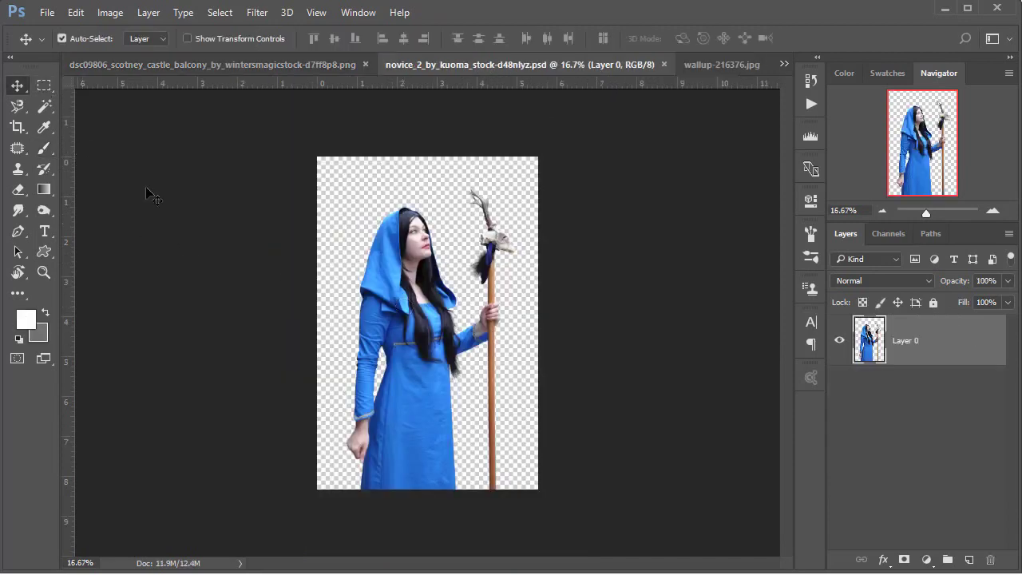
{"action": "mouse_move", "coordinate": [435, 342]}
{"action": "left_mouse_down"}
{"action": "mouse_move", "coordinate": [366, 166]}
{"action": "mouse_move", "coordinate": [511, 285]}
{"action": "left_mouse_up"}
{"action": "key", "text": "ctrl+minus"}
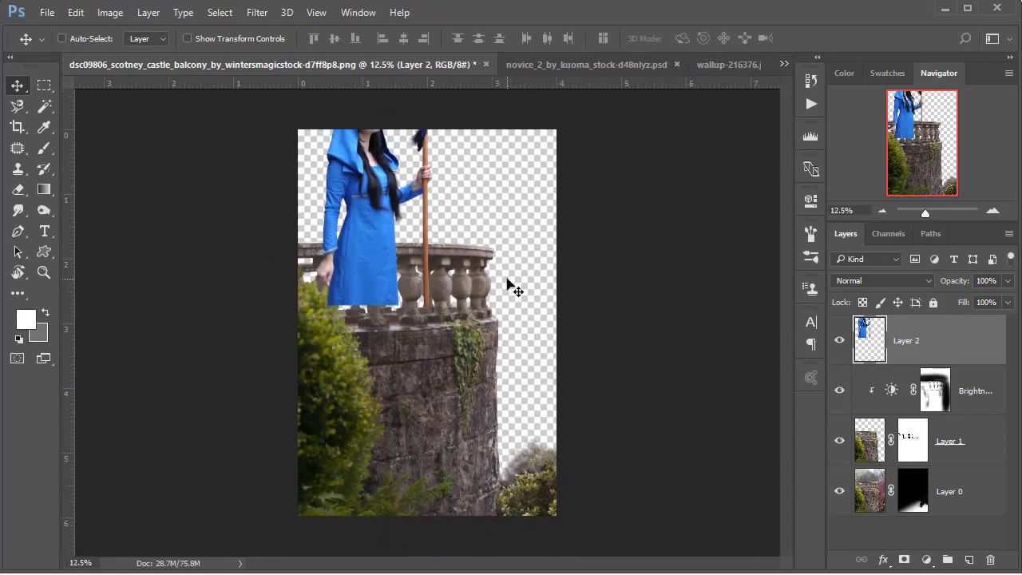
{"action": "left_click_drag", "start_coordinate": [355, 235], "coordinate": [393, 344]}
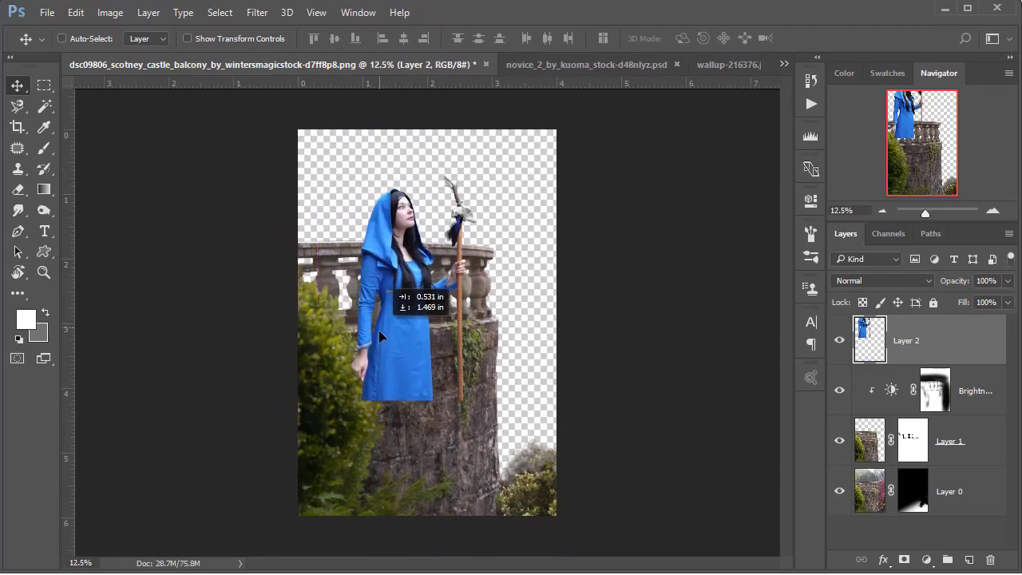
Extend the canvas upward with the Crop tool after clearing its preset dimensions
{"action": "left_click", "coordinate": [19, 128]}
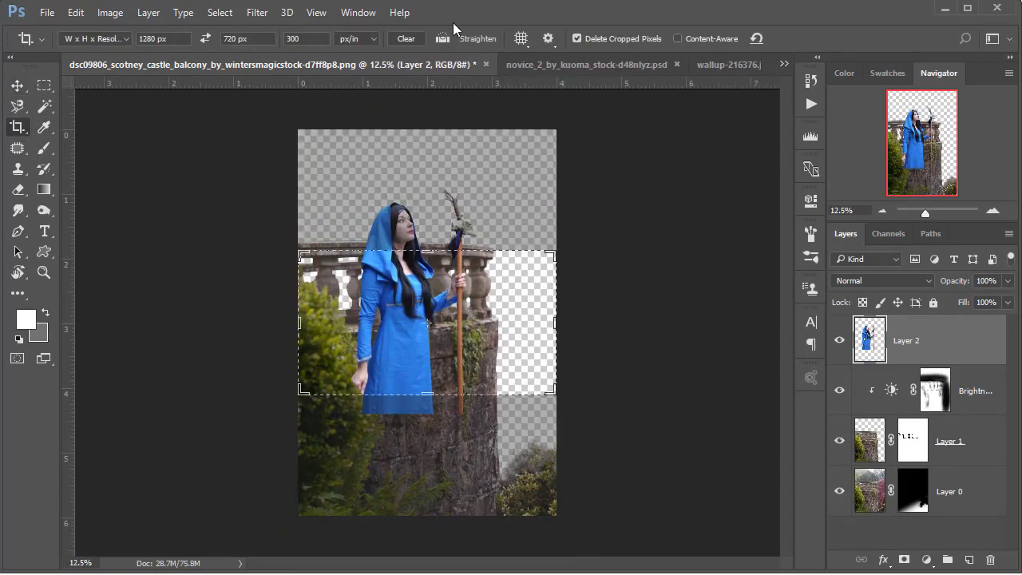
{"action": "left_click", "coordinate": [409, 44]}
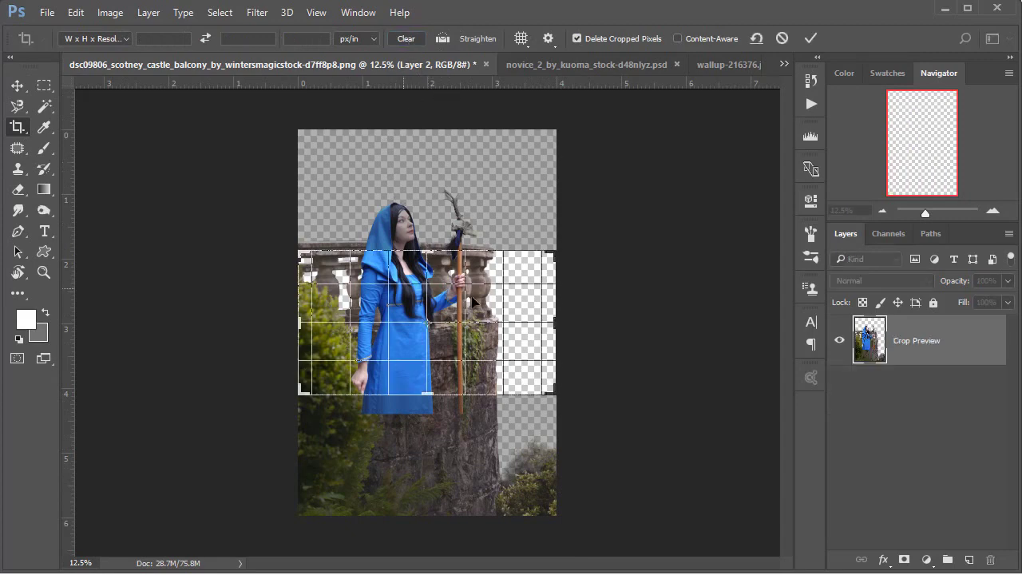
{"action": "key", "text": "Escape"}
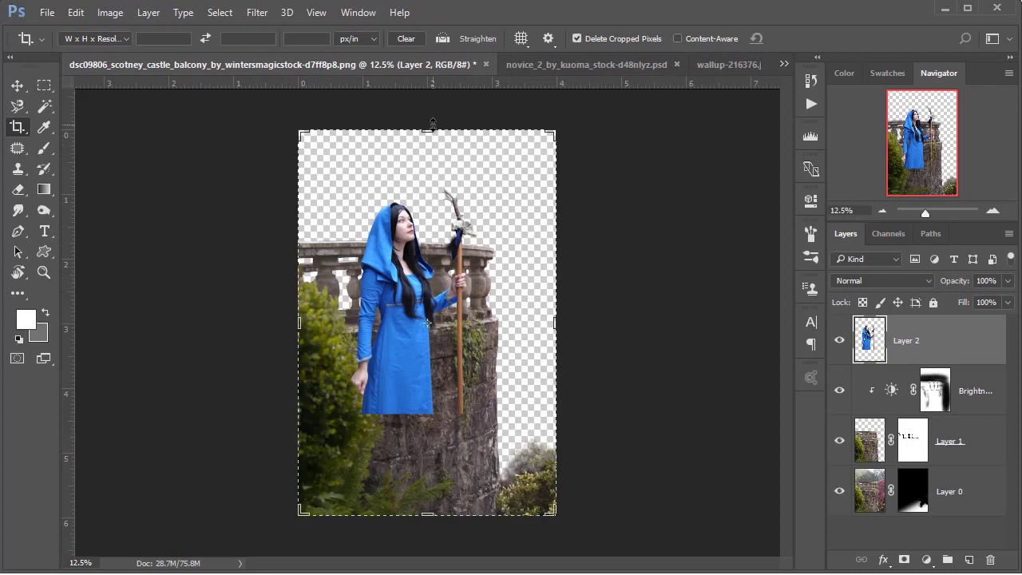
{"action": "left_click_drag", "start_coordinate": [432, 123], "coordinate": [433, 99]}
{"action": "left_click", "coordinate": [810, 38]}
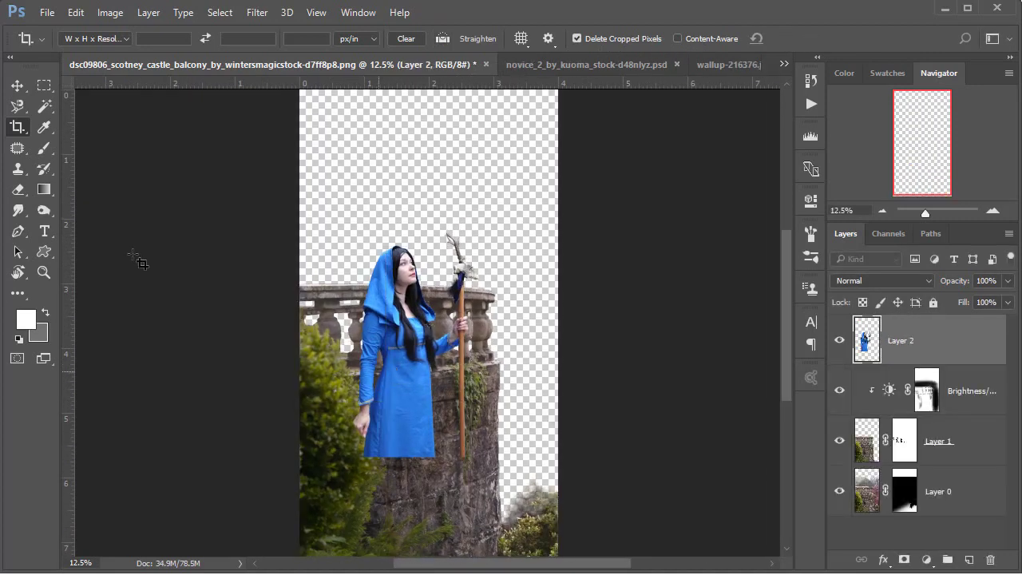
Move the woman's layer beneath the balcony layer and scale her to about 78.59%
{"action": "left_click", "coordinate": [16, 86]}
{"action": "left_click_drag", "start_coordinate": [391, 336], "coordinate": [397, 263]}
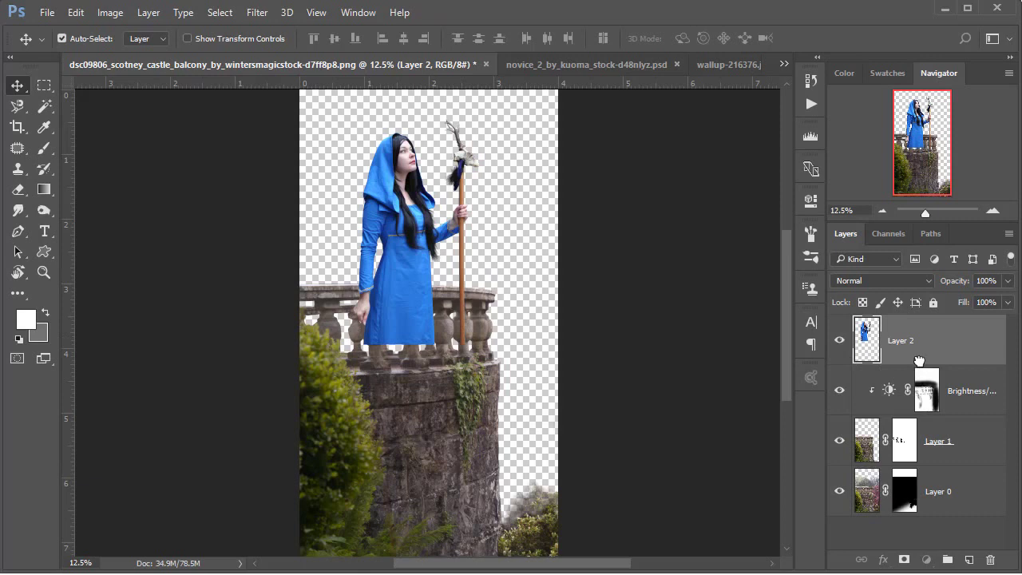
{"action": "left_click_drag", "start_coordinate": [918, 361], "coordinate": [918, 464]}
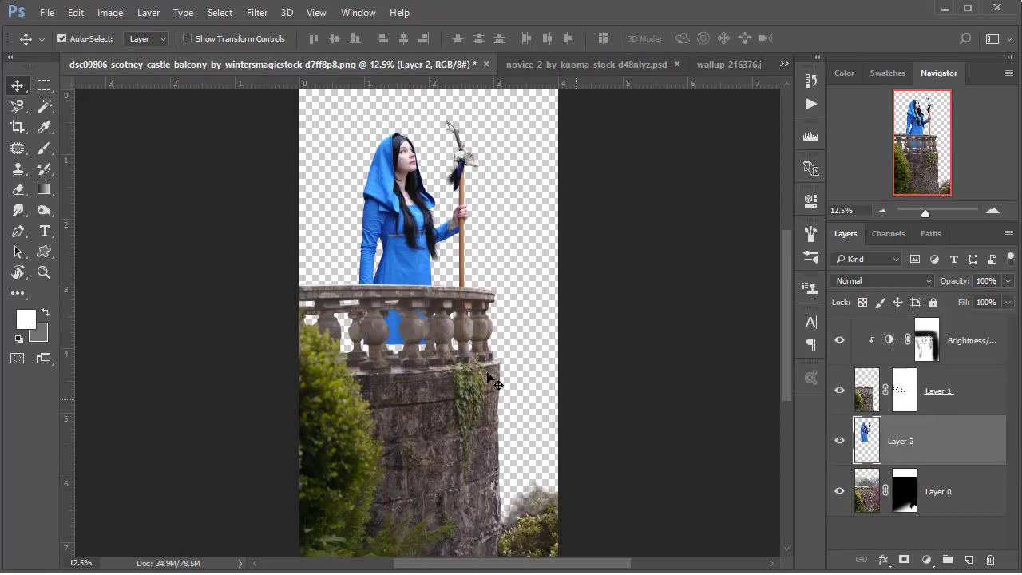
{"action": "left_click_drag", "start_coordinate": [405, 172], "coordinate": [399, 180]}
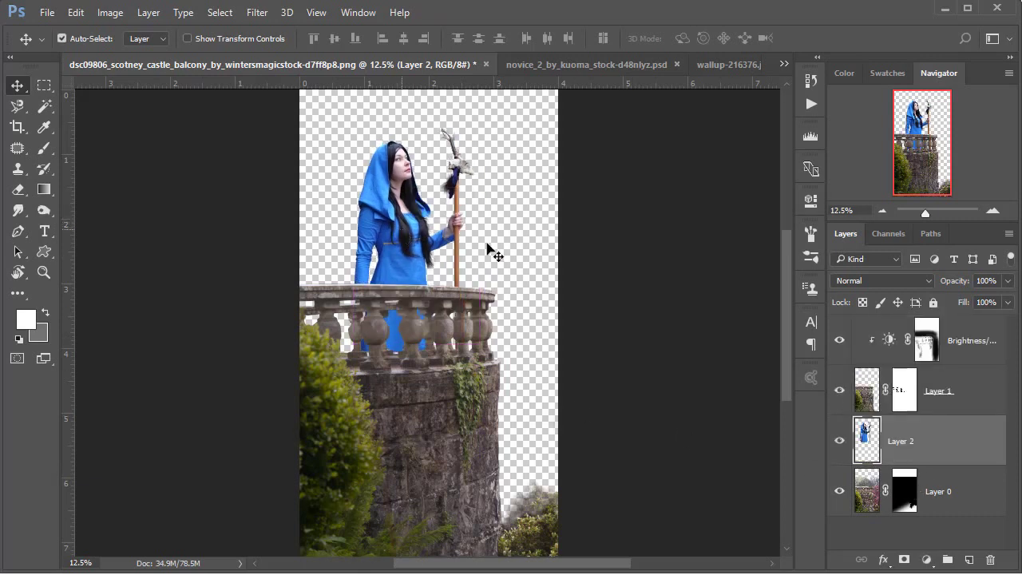
{"action": "key", "text": "ctrl+t"}
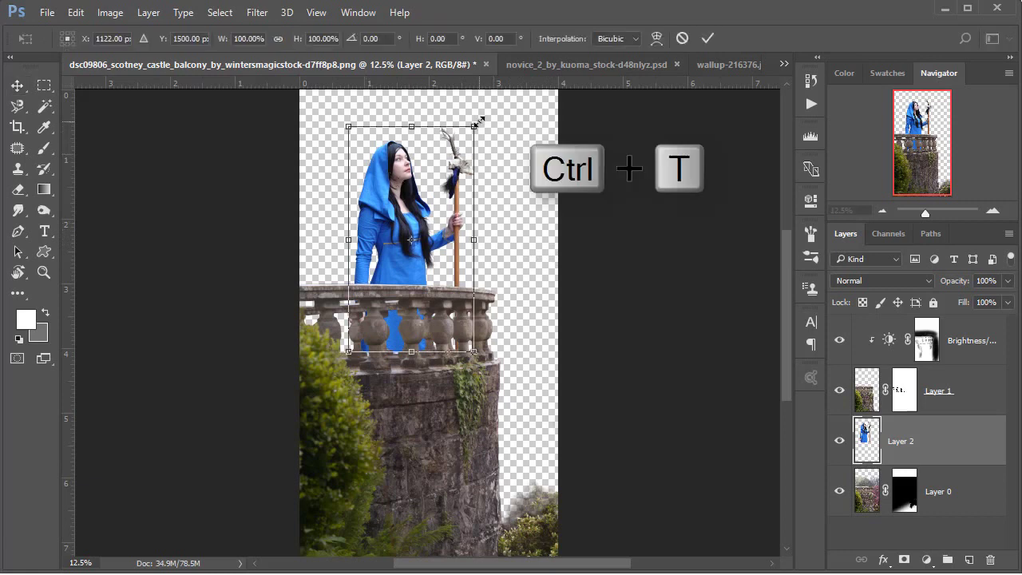
{"action": "left_click_drag", "start_coordinate": [477, 122], "coordinate": [471, 184]}
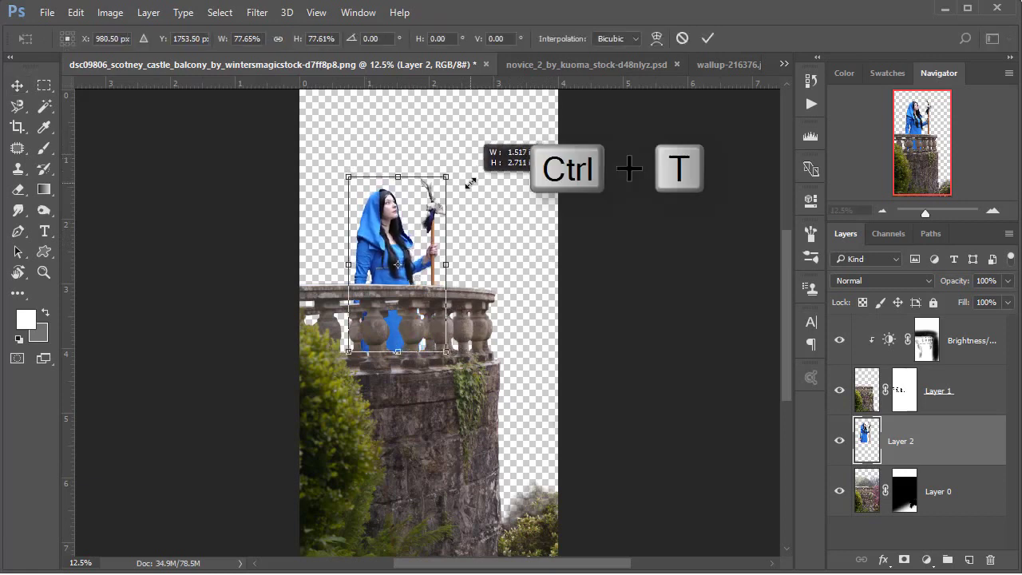
{"action": "left_click_drag", "start_coordinate": [470, 183], "coordinate": [471, 180]}
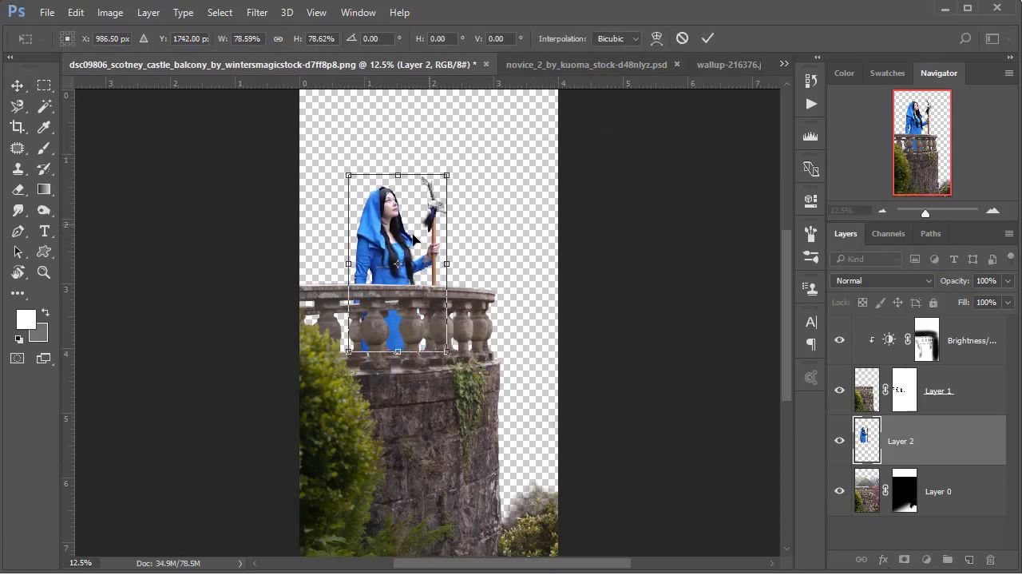
{"action": "left_click_drag", "start_coordinate": [414, 239], "coordinate": [440, 239]}
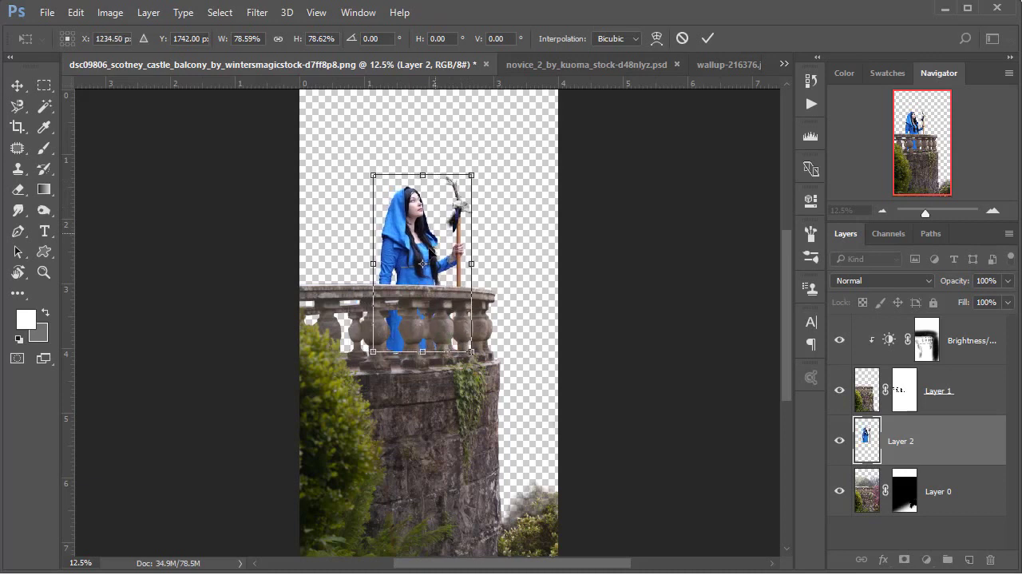
{"action": "left_click_drag", "start_coordinate": [421, 289], "coordinate": [419, 289]}
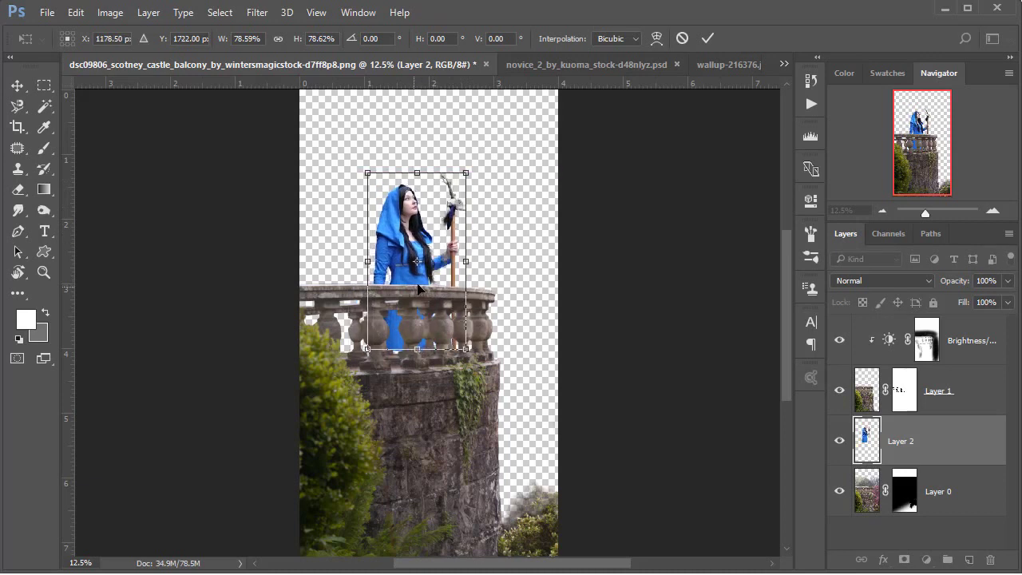
{"action": "key", "text": "Down"}
{"action": "key", "text": "Down"}
{"action": "key", "text": "Down"}
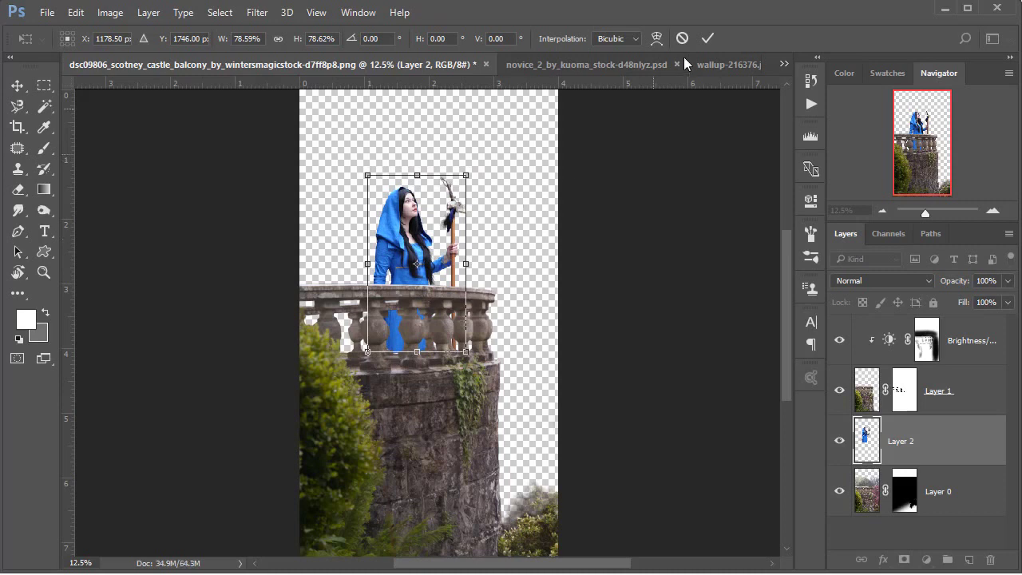
{"action": "key", "text": "Return"}
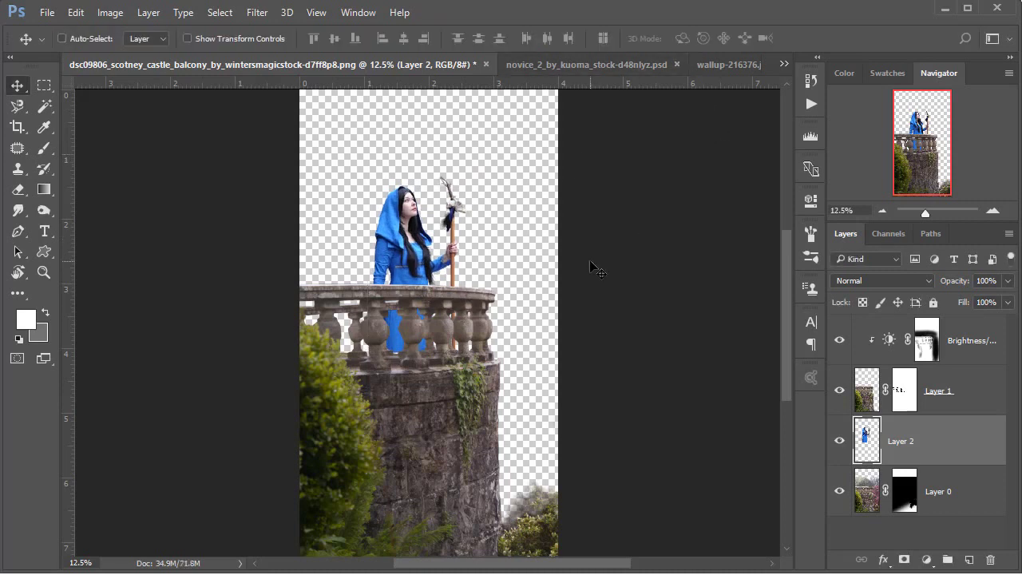
Nudge the woman slightly right and scale her down to about 93%
{"action": "scroll", "coordinate": [595, 270], "scroll_direction": "down", "scroll_amount": 1}
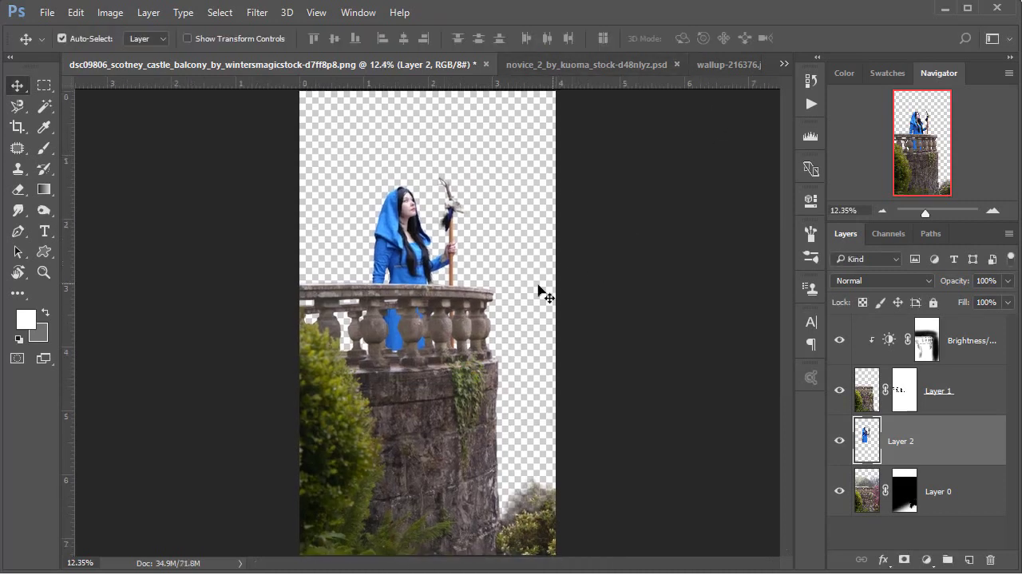
{"action": "left_click_drag", "start_coordinate": [414, 260], "coordinate": [419, 259]}
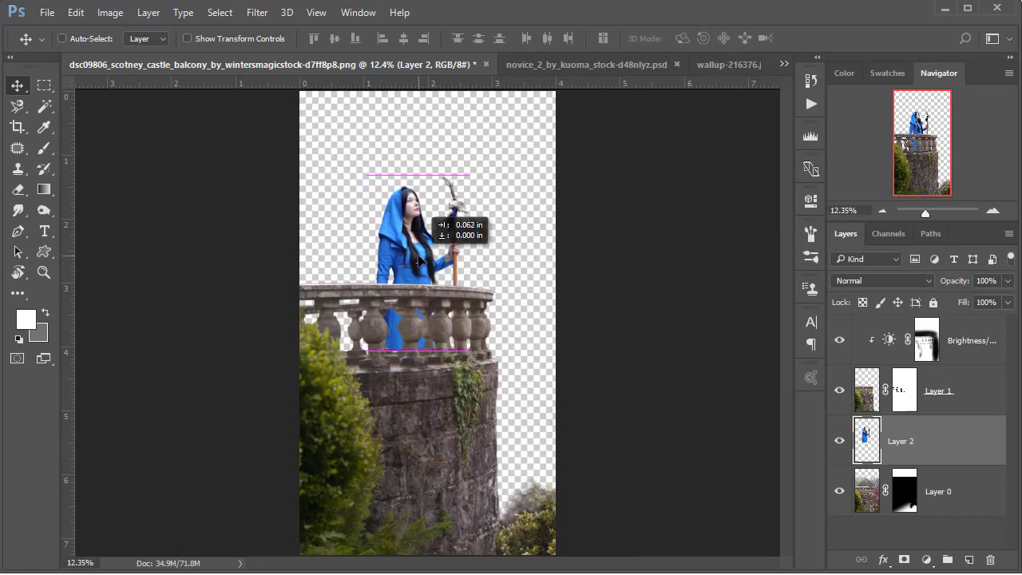
{"action": "key", "text": "ctrl+t"}
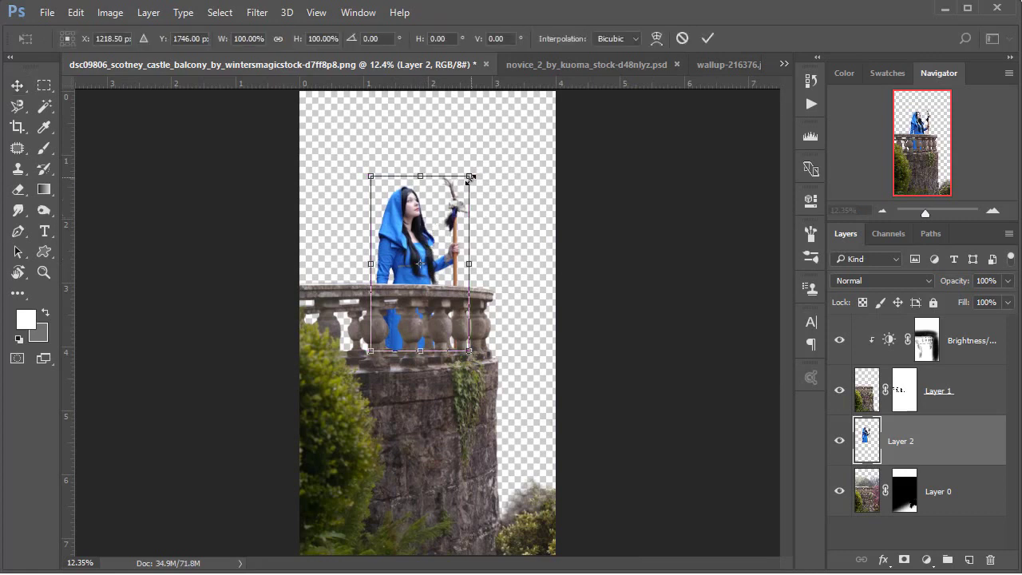
{"action": "left_click_drag", "start_coordinate": [471, 179], "coordinate": [469, 191]}
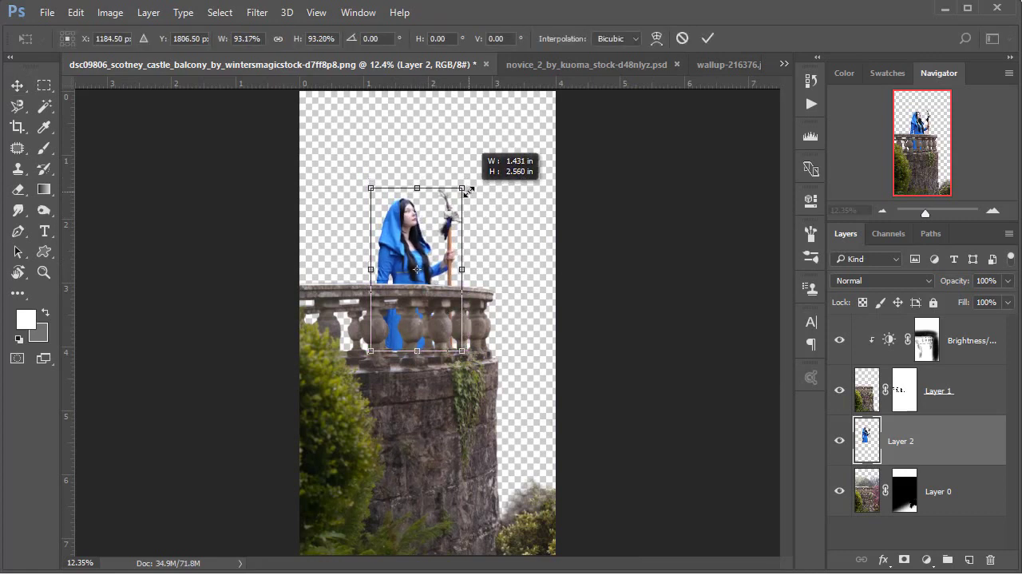
{"action": "left_click", "coordinate": [708, 38]}
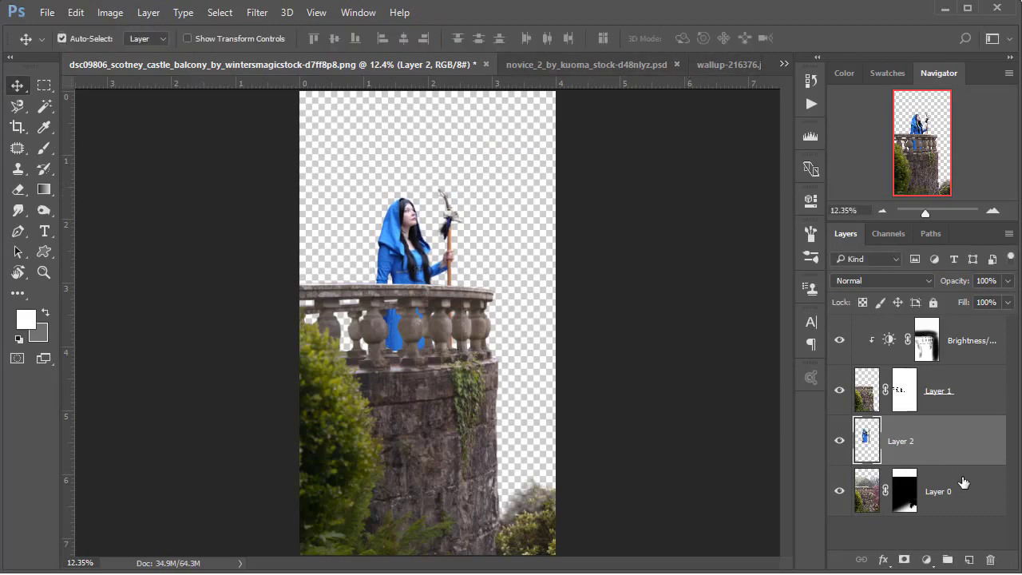
Add a Brightness/Contrast adjustment clipped to the woman, with Brightness -87 and Contrast -32
{"action": "left_click", "coordinate": [927, 560]}
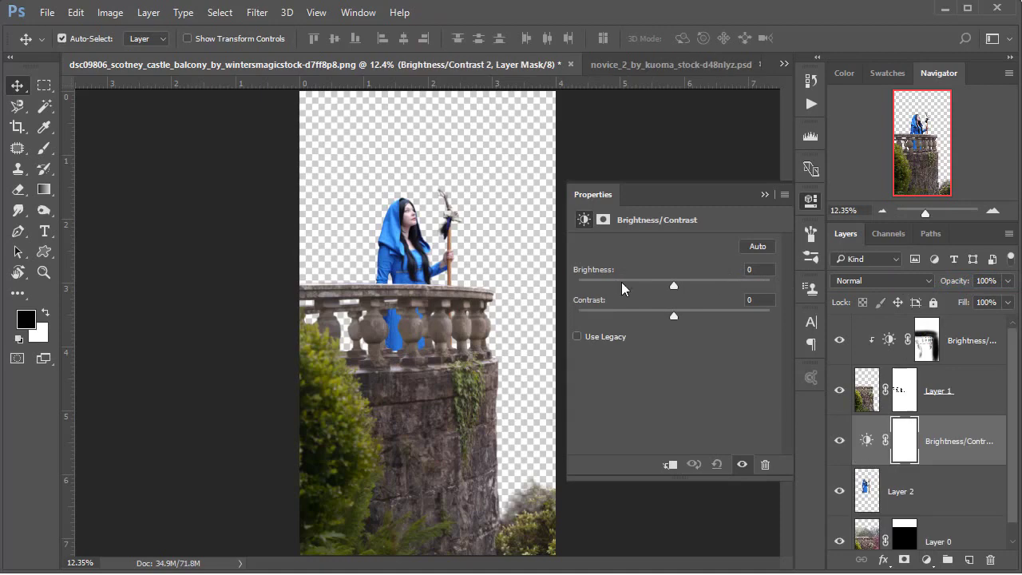
{"action": "right_click", "coordinate": [926, 443]}
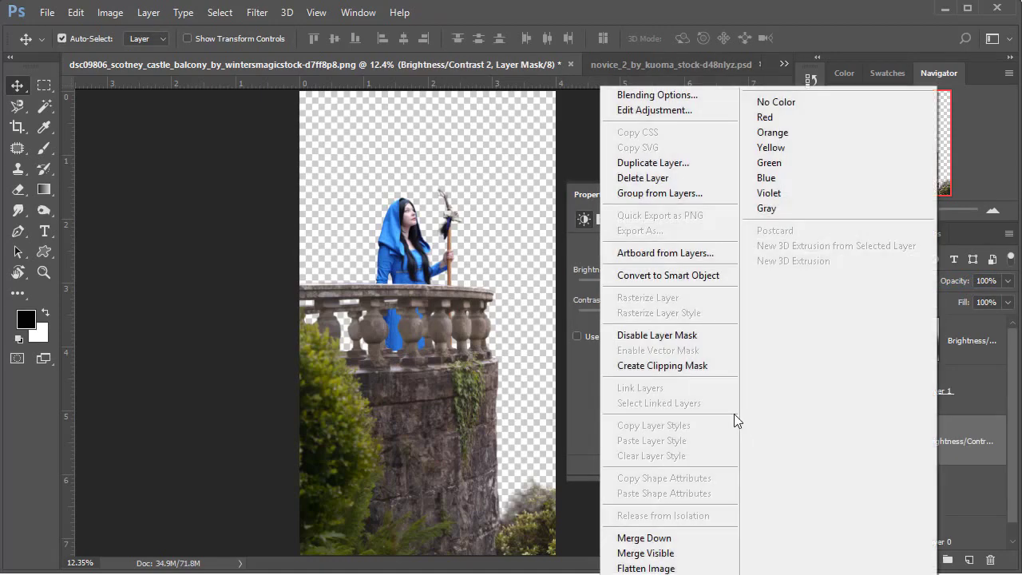
{"action": "left_click", "coordinate": [667, 366]}
{"action": "left_click_drag", "start_coordinate": [673, 285], "coordinate": [640, 285]}
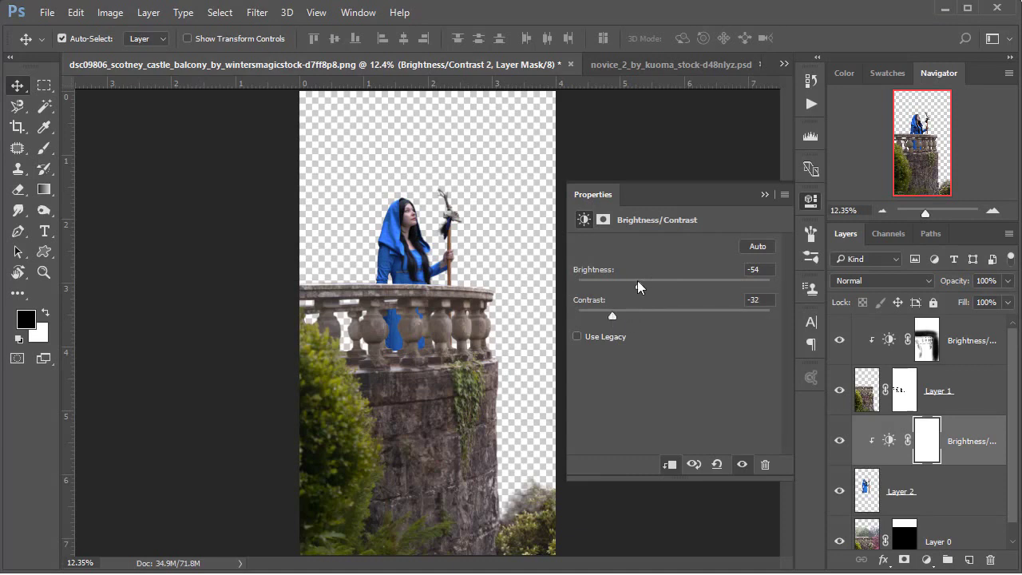
{"action": "left_click_drag", "start_coordinate": [638, 284], "coordinate": [620, 285]}
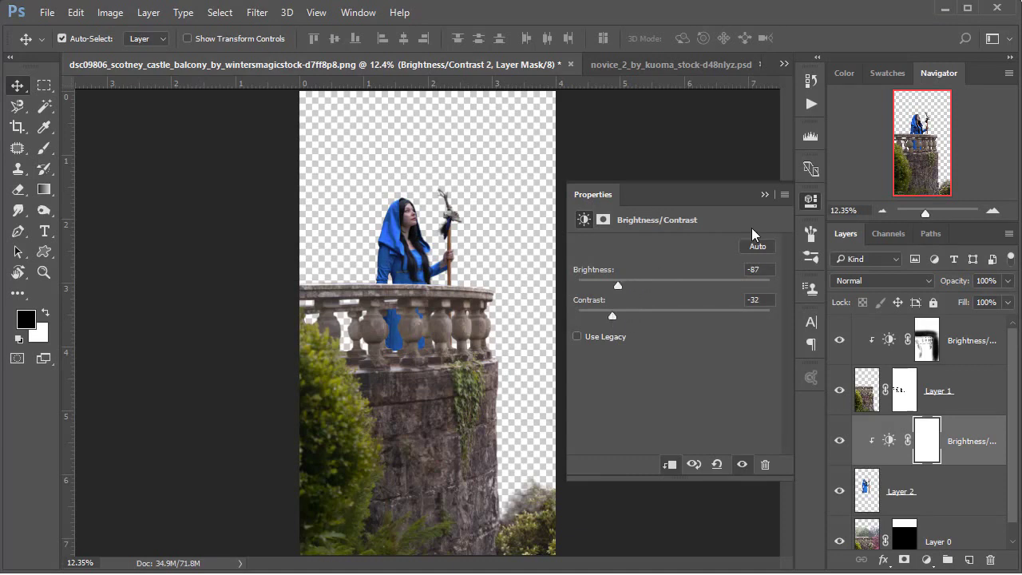
{"action": "left_click", "coordinate": [765, 195]}
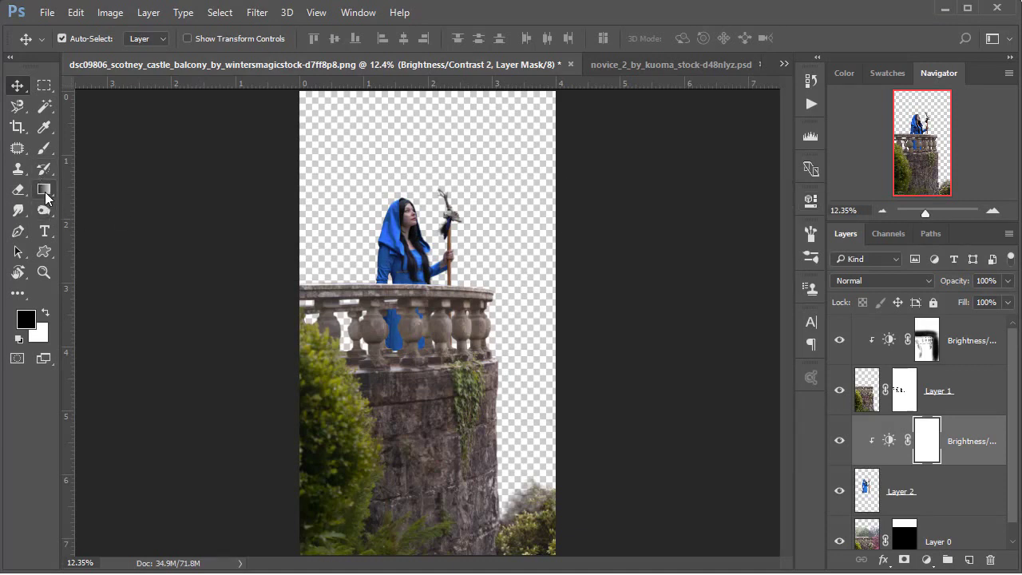
Fade the darkening with a black-to-white gradient on its mask and add an empty Layer 3
{"action": "left_click", "coordinate": [45, 192]}
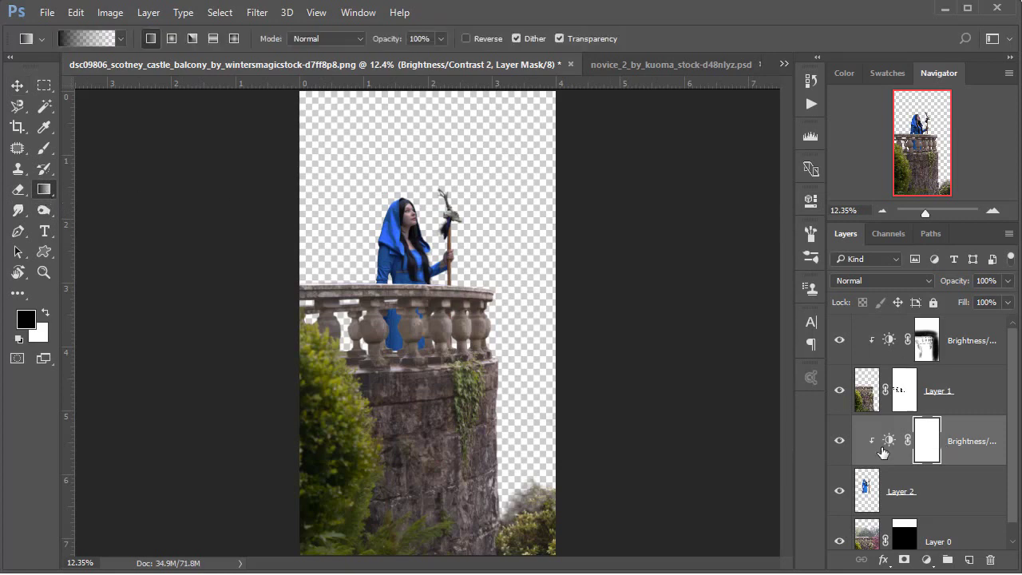
{"action": "left_click_drag", "start_coordinate": [487, 178], "coordinate": [466, 164]}
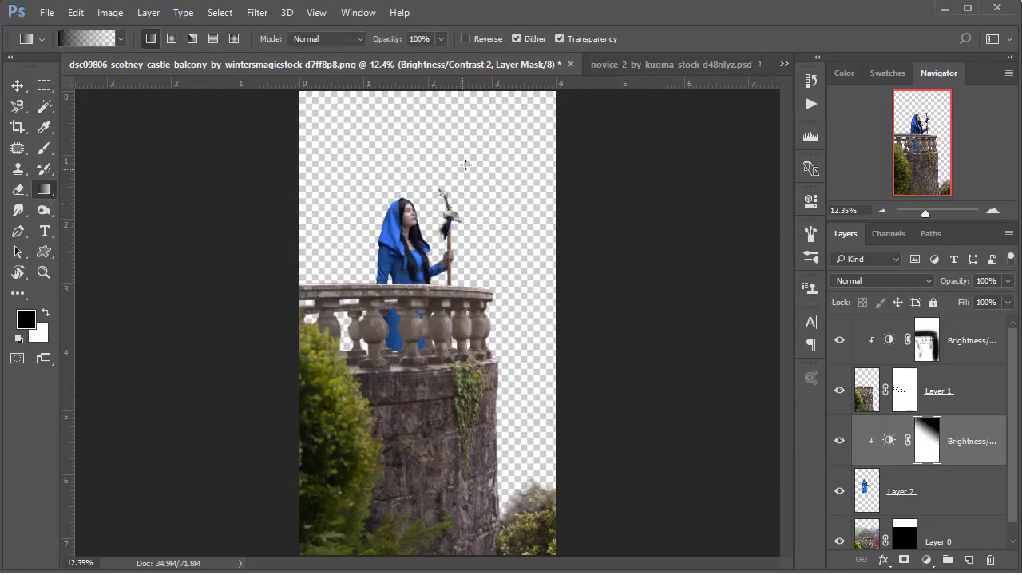
{"action": "left_click_drag", "start_coordinate": [435, 227], "coordinate": [759, 478]}
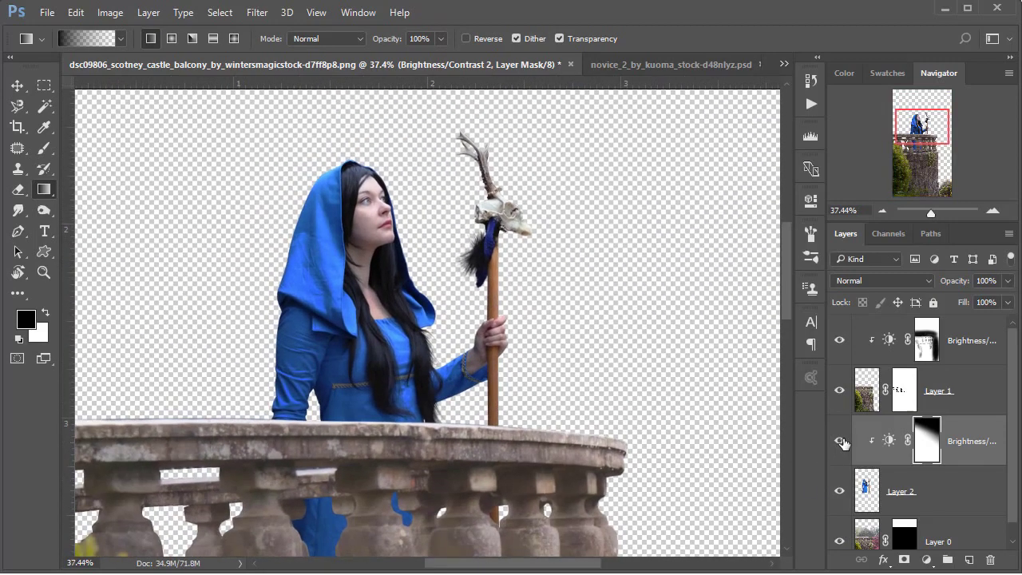
{"action": "left_click", "coordinate": [840, 441]}
{"action": "left_click", "coordinate": [839, 441]}
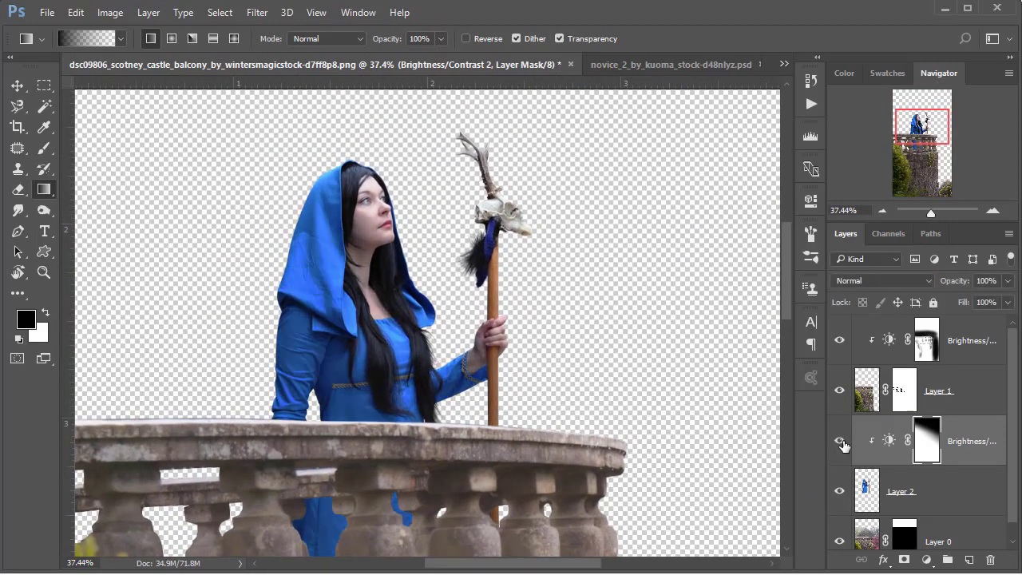
{"action": "left_click", "coordinate": [968, 564]}
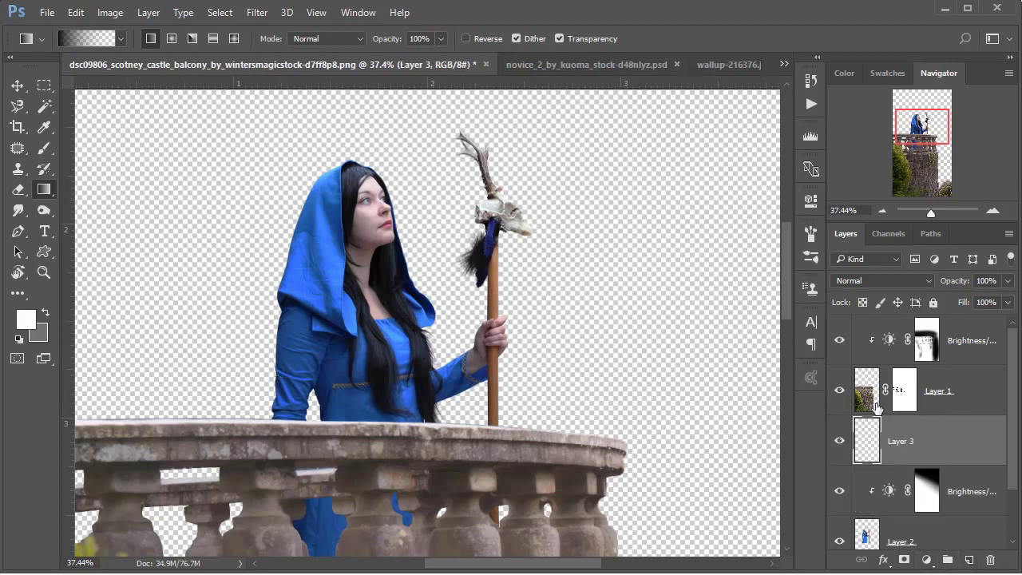
Clip Layer 3 to the woman, fill it with 50% gray and set it to Overlay
{"action": "left_click_drag", "start_coordinate": [877, 407], "coordinate": [851, 523]}
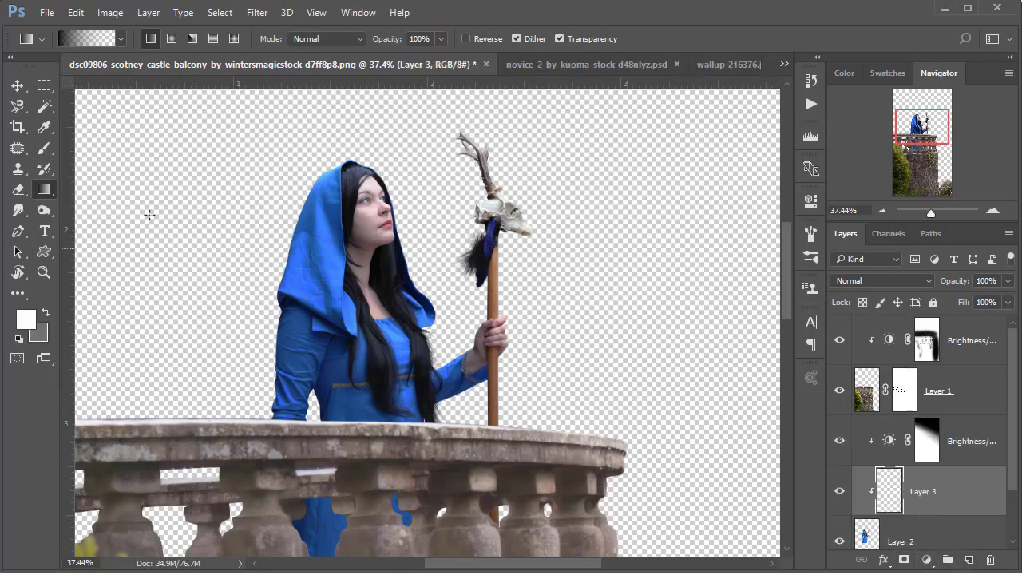
{"action": "left_click", "coordinate": [76, 13]}
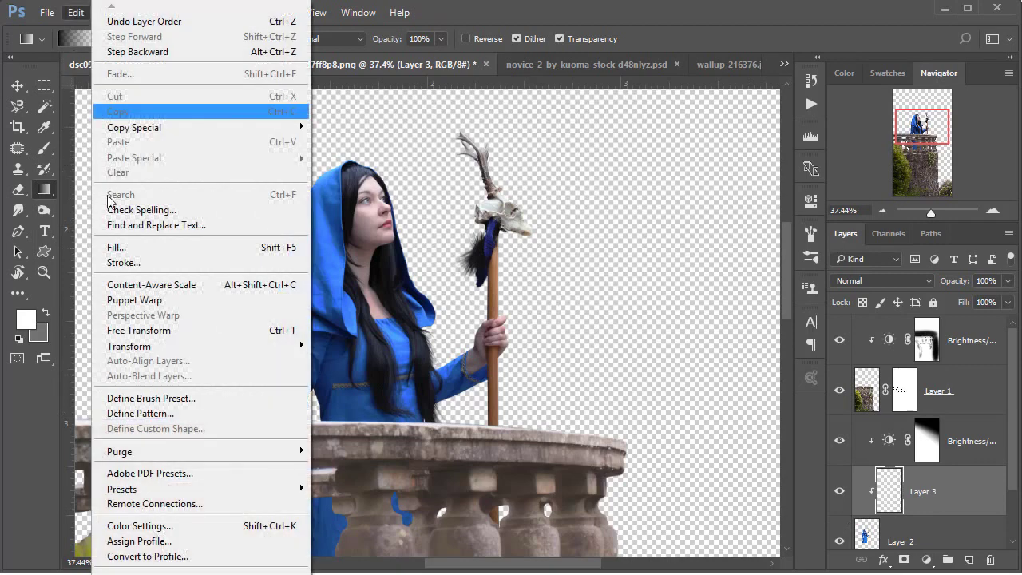
{"action": "left_click", "coordinate": [125, 245]}
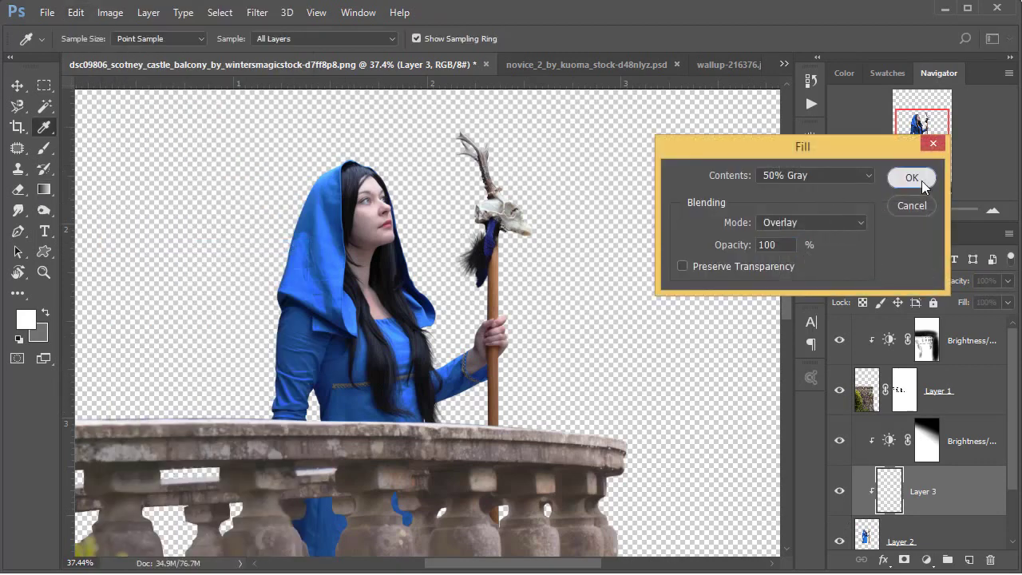
{"action": "left_click", "coordinate": [912, 178]}
{"action": "key", "text": "g"}
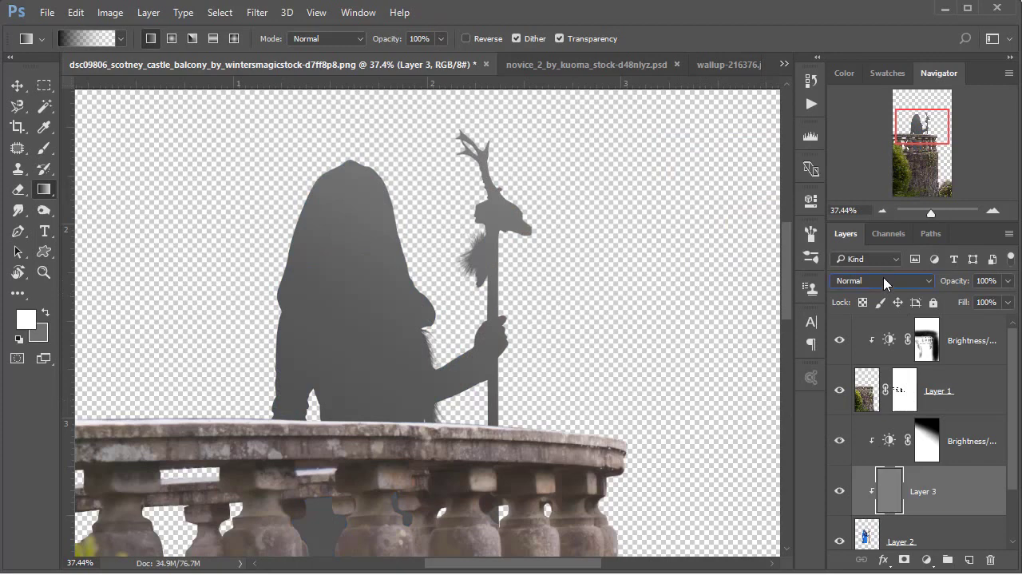
{"action": "left_click", "coordinate": [883, 278]}
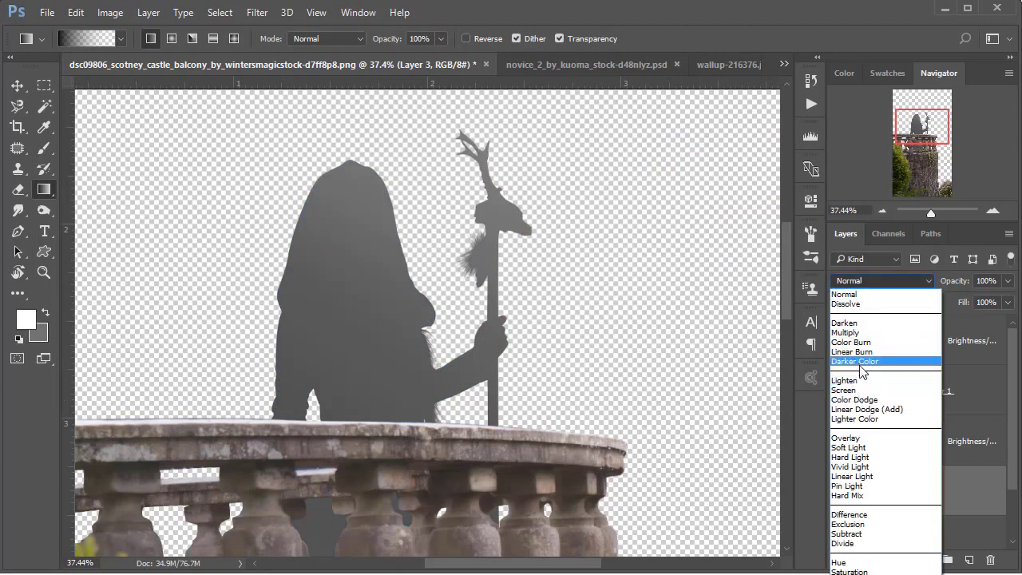
{"action": "left_click", "coordinate": [846, 438]}
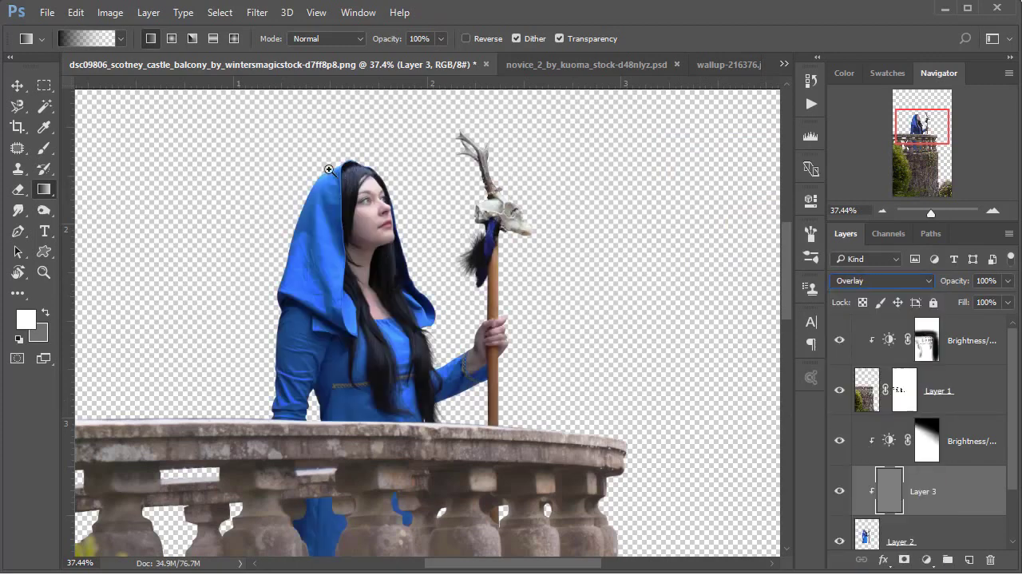
Burn shading into the hood, lower dress, shoulder, and around the hand and staff
{"action": "left_click_drag", "start_coordinate": [376, 224], "coordinate": [435, 231]}
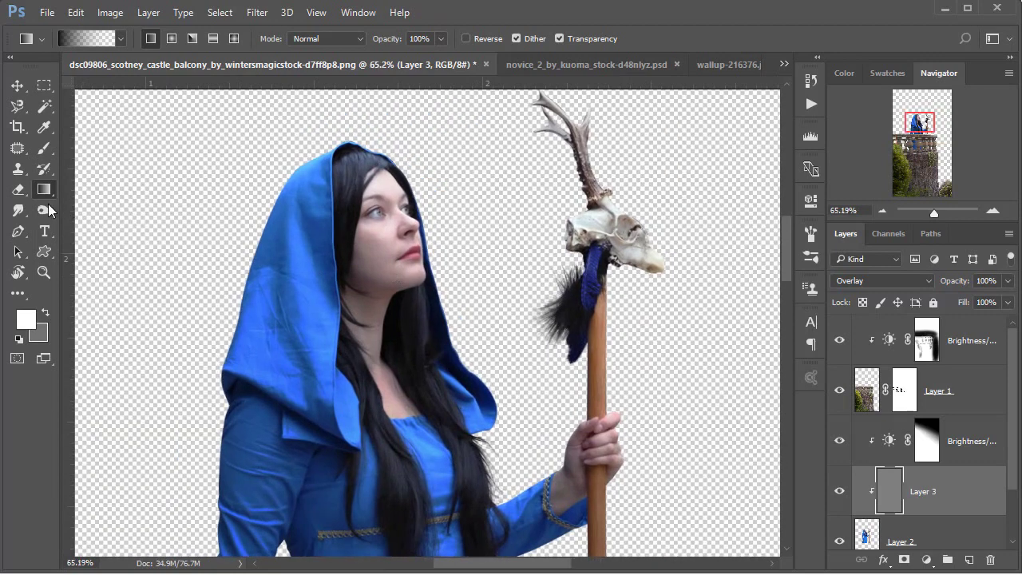
{"action": "left_click", "coordinate": [44, 210]}
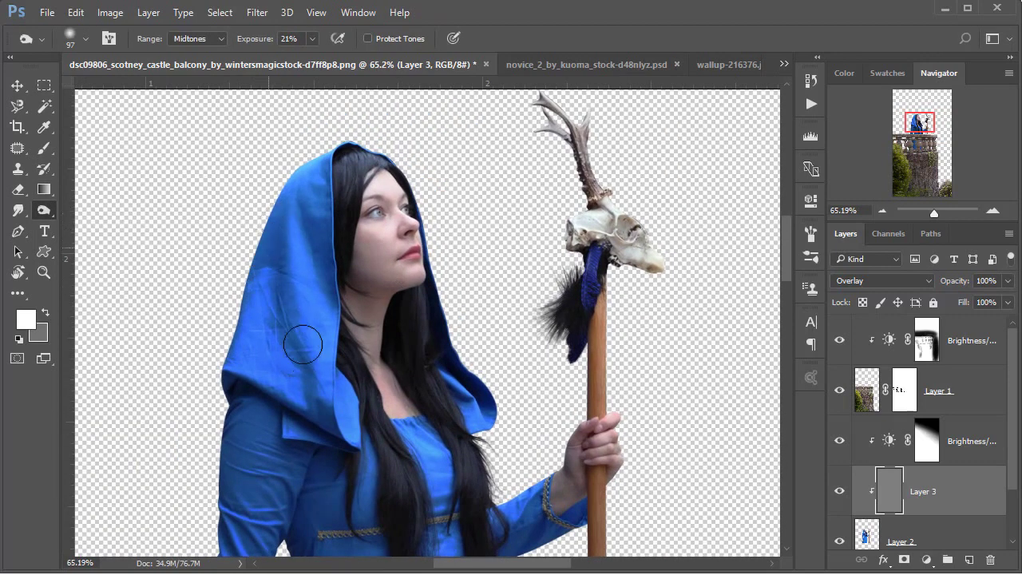
{"action": "left_click_drag", "start_coordinate": [303, 345], "coordinate": [331, 415]}
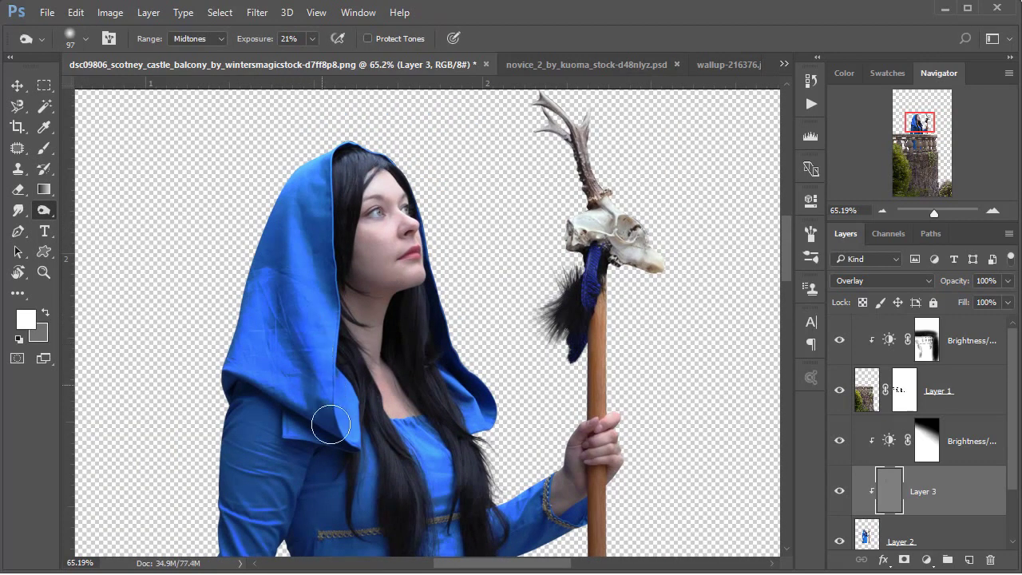
{"action": "left_click", "coordinate": [311, 42]}
{"action": "mouse_move", "coordinate": [235, 282]}
{"action": "left_mouse_down"}
{"action": "mouse_move", "coordinate": [277, 387]}
{"action": "mouse_move", "coordinate": [335, 187]}
{"action": "mouse_move", "coordinate": [319, 264]}
{"action": "mouse_move", "coordinate": [315, 143]}
{"action": "left_mouse_up"}
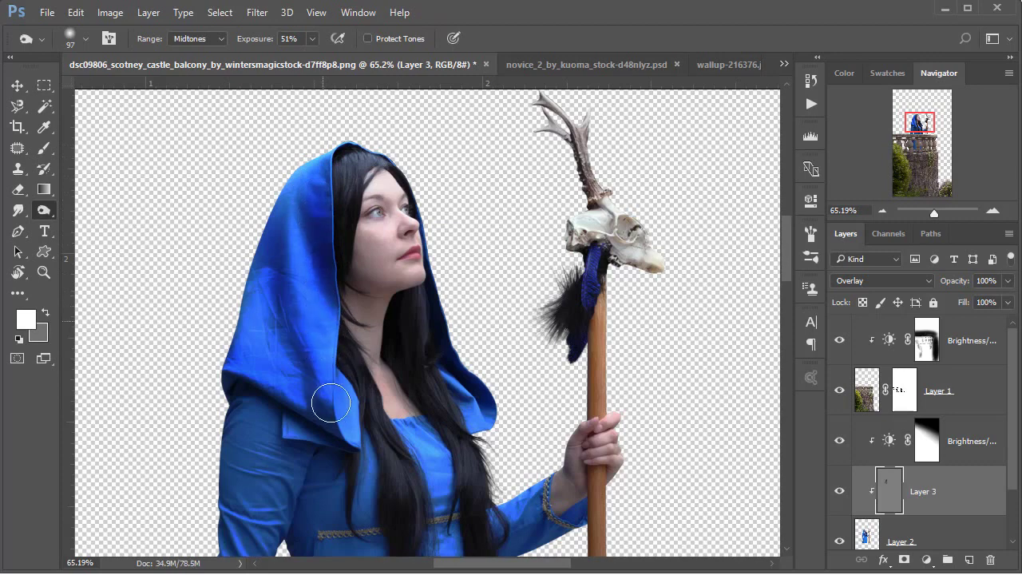
{"action": "scroll", "coordinate": [315, 335], "scroll_direction": "down", "scroll_amount": 3}
{"action": "scroll", "coordinate": [325, 370], "scroll_direction": "down", "scroll_amount": 2}
{"action": "mouse_move", "coordinate": [325, 369]}
{"action": "left_mouse_down"}
{"action": "mouse_move", "coordinate": [312, 411]}
{"action": "mouse_move", "coordinate": [343, 484]}
{"action": "mouse_move", "coordinate": [293, 440]}
{"action": "mouse_move", "coordinate": [261, 370]}
{"action": "mouse_move", "coordinate": [274, 400]}
{"action": "mouse_move", "coordinate": [200, 460]}
{"action": "mouse_move", "coordinate": [209, 312]}
{"action": "left_mouse_up"}
{"action": "left_click_drag", "start_coordinate": [274, 296], "coordinate": [251, 354]}
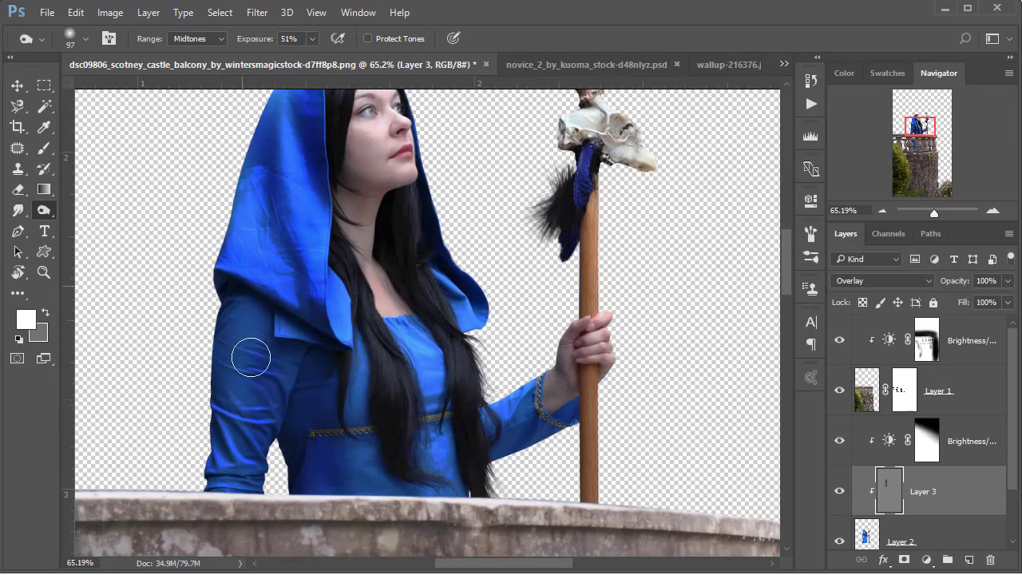
{"action": "mouse_move", "coordinate": [512, 445]}
{"action": "left_mouse_down"}
{"action": "mouse_move", "coordinate": [585, 400]}
{"action": "mouse_move", "coordinate": [575, 443]}
{"action": "mouse_move", "coordinate": [562, 306]}
{"action": "left_mouse_up"}
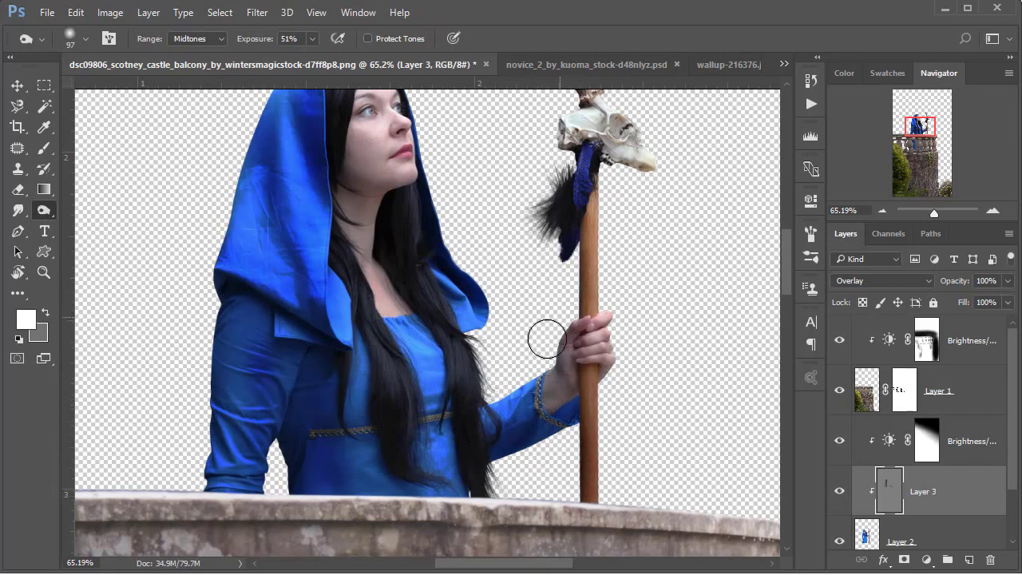
{"action": "left_click_drag", "start_coordinate": [489, 399], "coordinate": [490, 397]}
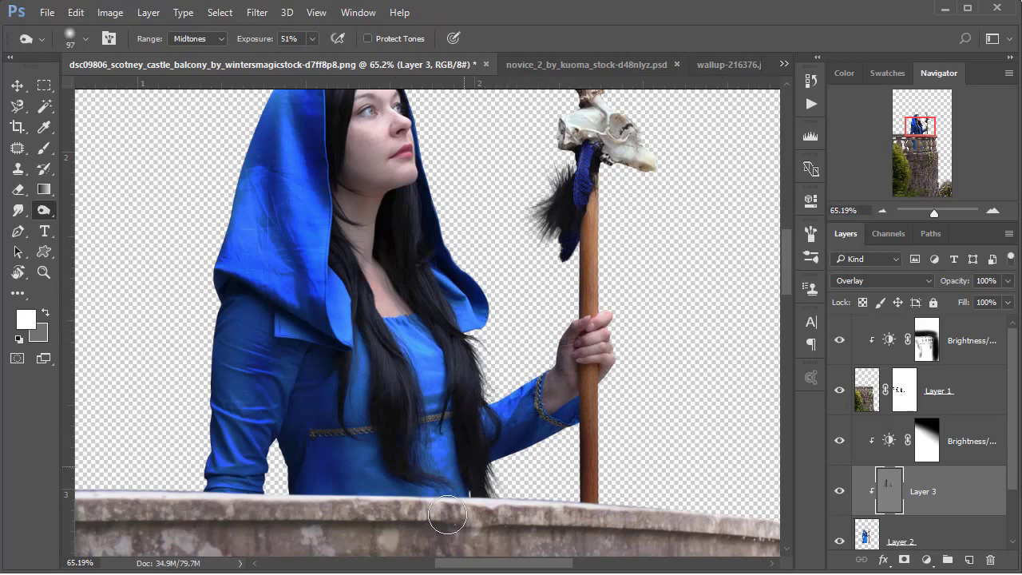
Darken the hood's left edge, the staff's skull, antlers and feather wrap, and the lower blue dress
{"action": "left_click_drag", "start_coordinate": [525, 240], "coordinate": [486, 337]}
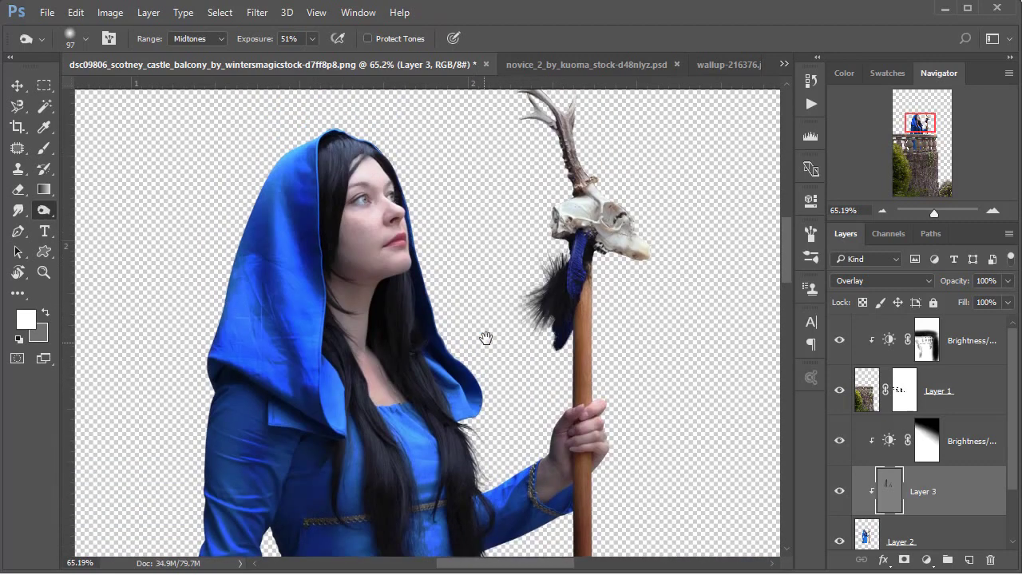
{"action": "left_click_drag", "start_coordinate": [309, 136], "coordinate": [316, 261]}
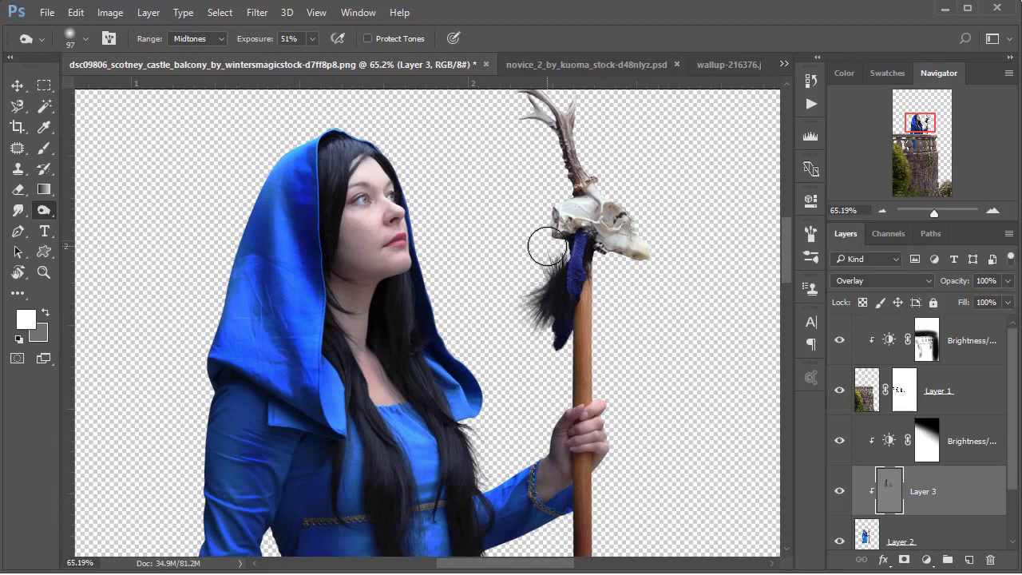
{"action": "mouse_move", "coordinate": [547, 247]}
{"action": "left_mouse_down"}
{"action": "mouse_move", "coordinate": [530, 125]}
{"action": "mouse_move", "coordinate": [535, 191]}
{"action": "left_mouse_up"}
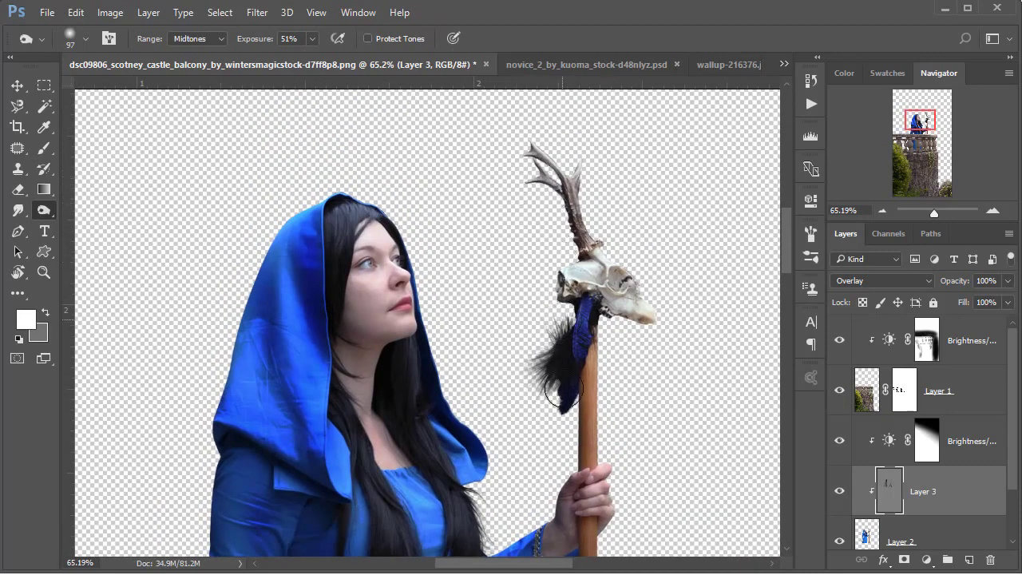
{"action": "left_click_drag", "start_coordinate": [563, 389], "coordinate": [567, 415]}
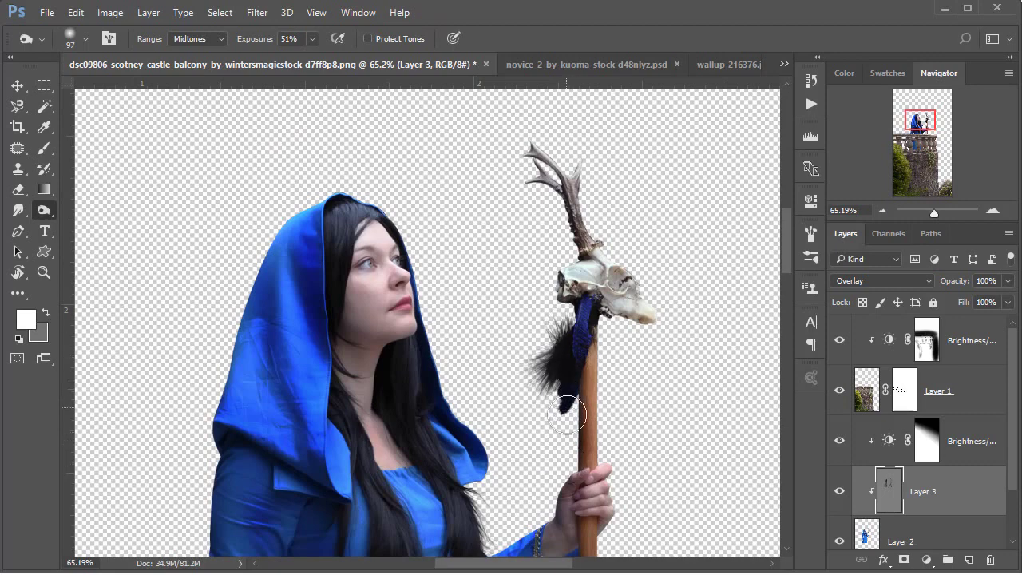
{"action": "scroll", "coordinate": [567, 415], "scroll_direction": "down", "scroll_amount": 5}
{"action": "scroll", "coordinate": [555, 319], "scroll_direction": "down", "scroll_amount": 2}
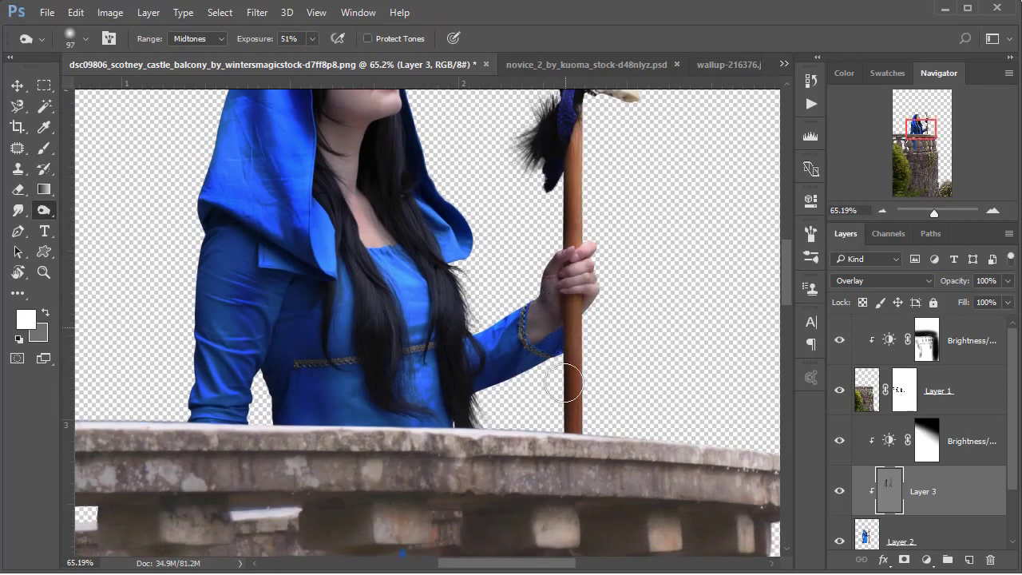
{"action": "left_click_drag", "start_coordinate": [430, 441], "coordinate": [476, 445]}
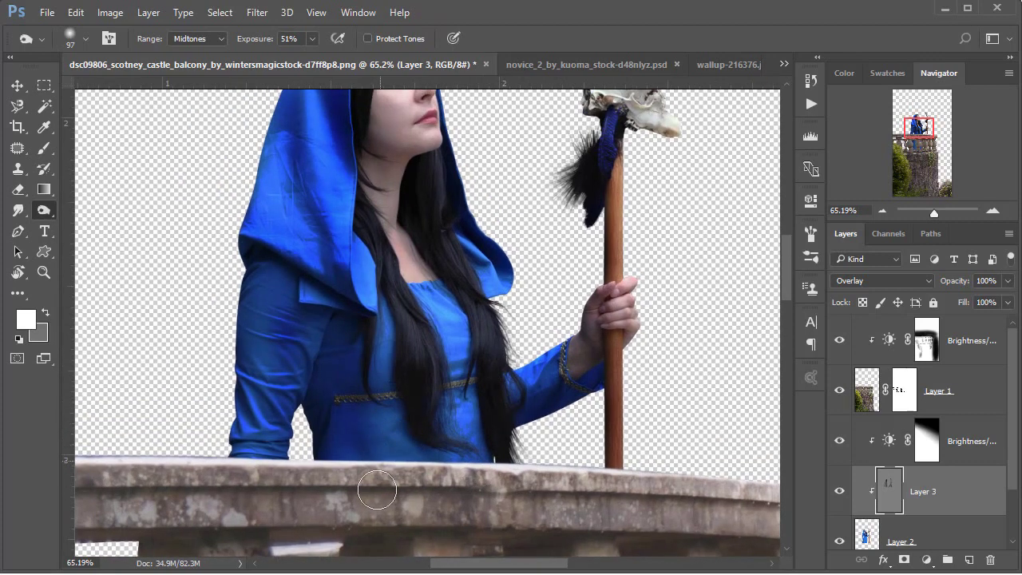
{"action": "left_click_drag", "start_coordinate": [370, 434], "coordinate": [468, 423]}
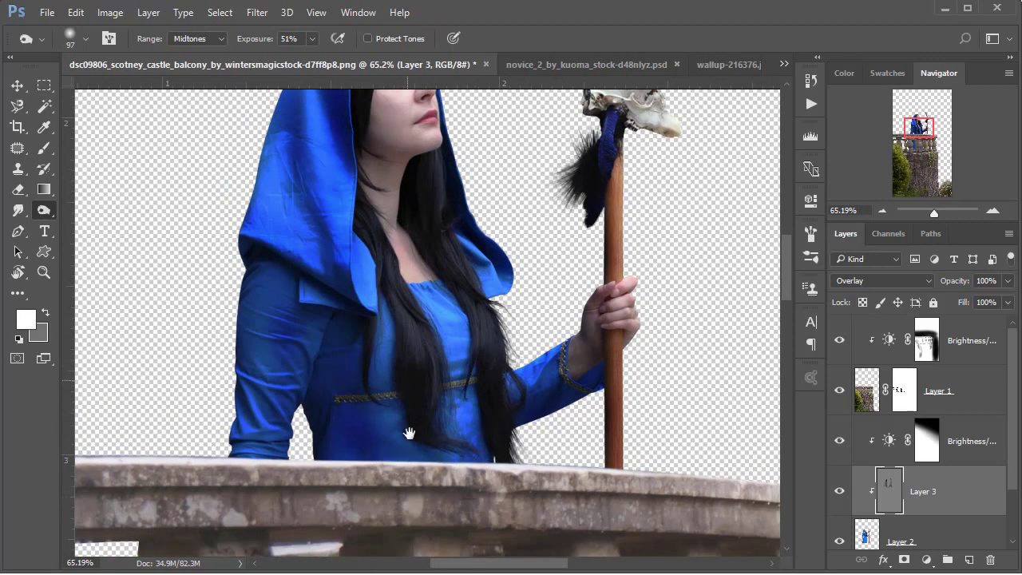
{"action": "scroll", "coordinate": [409, 434], "scroll_direction": "up", "scroll_amount": 3}
{"action": "scroll", "coordinate": [337, 294], "scroll_direction": "up", "scroll_amount": 5}
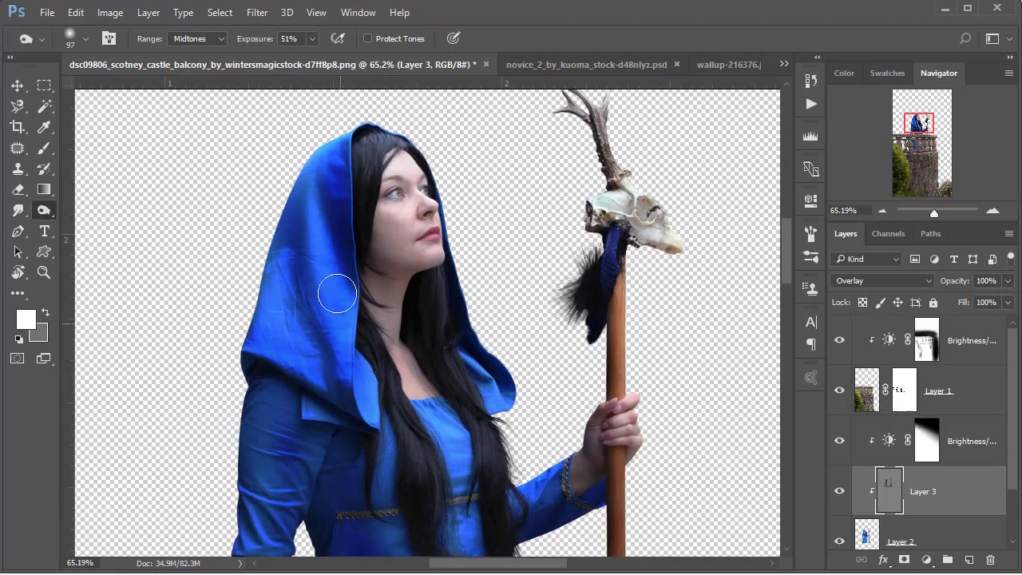
{"action": "mouse_move", "coordinate": [337, 294]}
{"action": "left_mouse_down"}
{"action": "mouse_move", "coordinate": [342, 354]}
{"action": "mouse_move", "coordinate": [338, 278]}
{"action": "mouse_move", "coordinate": [315, 296]}
{"action": "mouse_move", "coordinate": [268, 250]}
{"action": "left_mouse_up"}
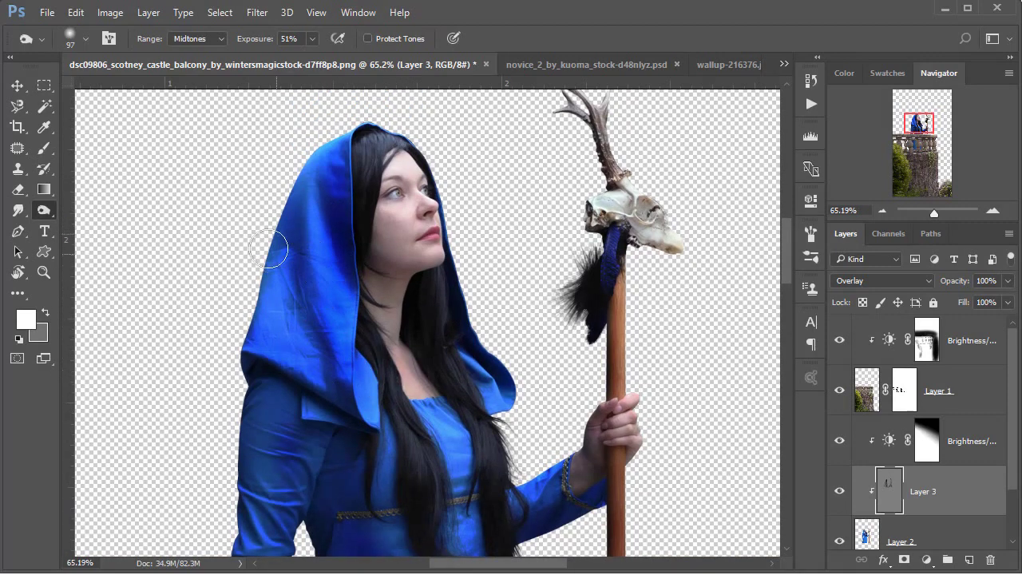
Switch to the Dodge tool and inspect the face and hood fold
{"action": "right_click", "coordinate": [44, 211]}
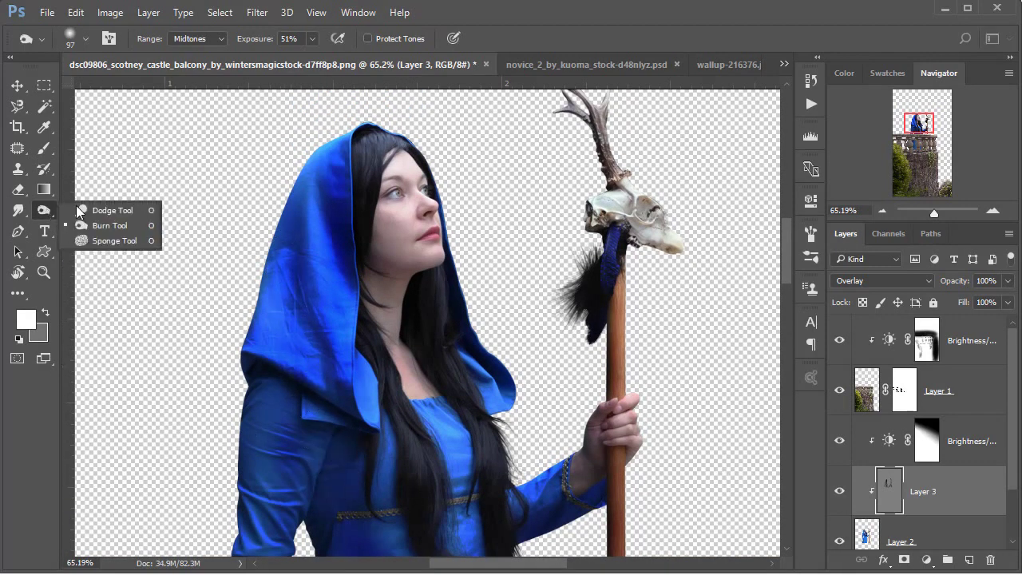
{"action": "left_click", "coordinate": [81, 211]}
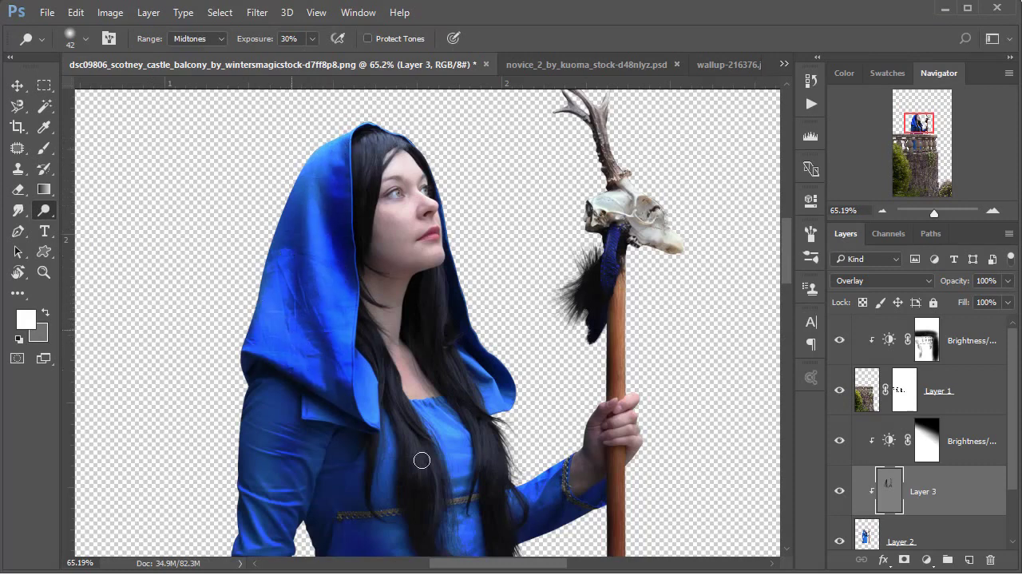
{"action": "scroll", "coordinate": [435, 343], "scroll_direction": "up", "scroll_amount": 5}
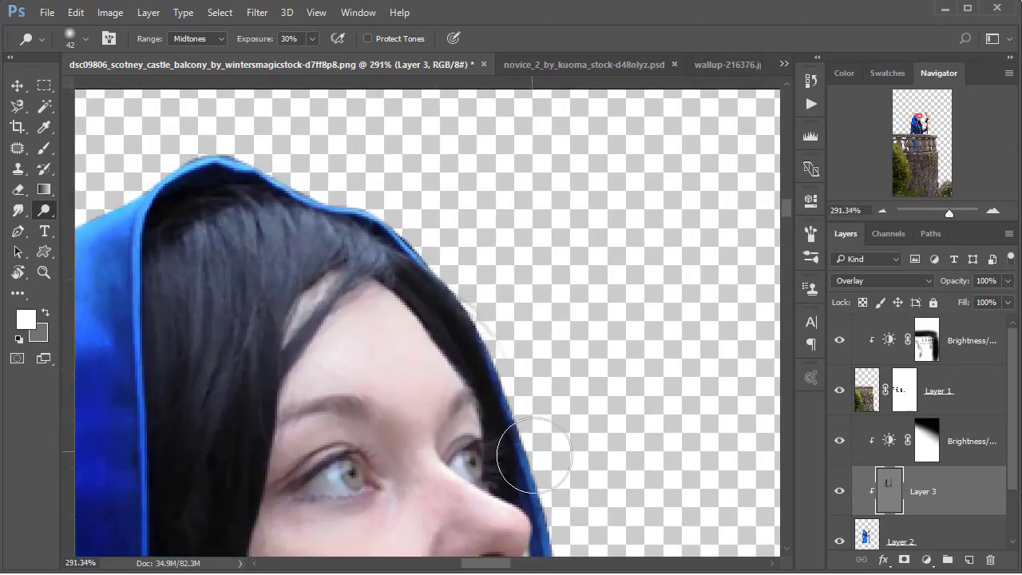
{"action": "scroll", "coordinate": [461, 232], "scroll_direction": "up", "scroll_amount": 2}
{"action": "scroll", "coordinate": [479, 296], "scroll_direction": "down", "scroll_amount": 5}
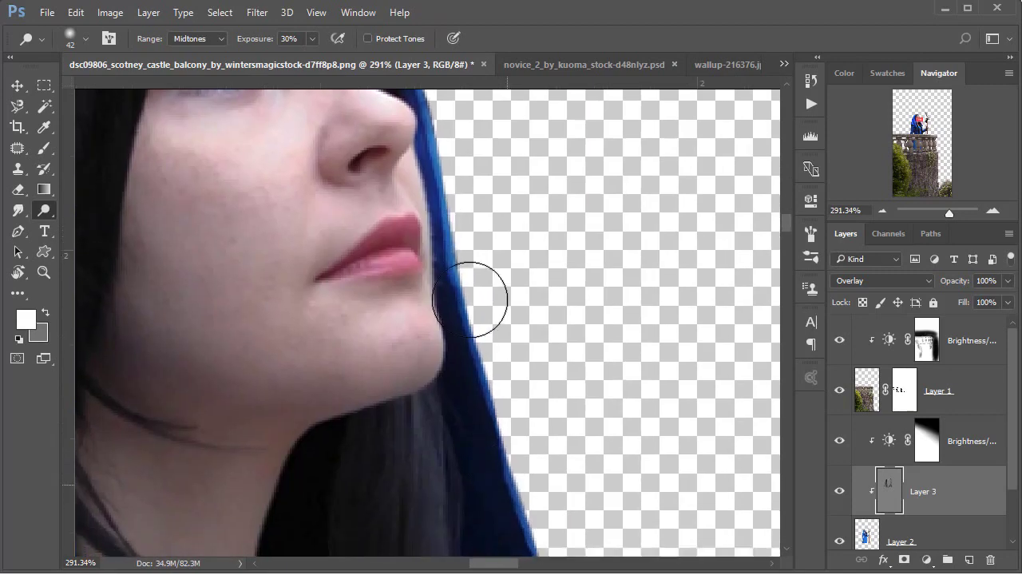
{"action": "scroll", "coordinate": [455, 351], "scroll_direction": "down", "scroll_amount": 5}
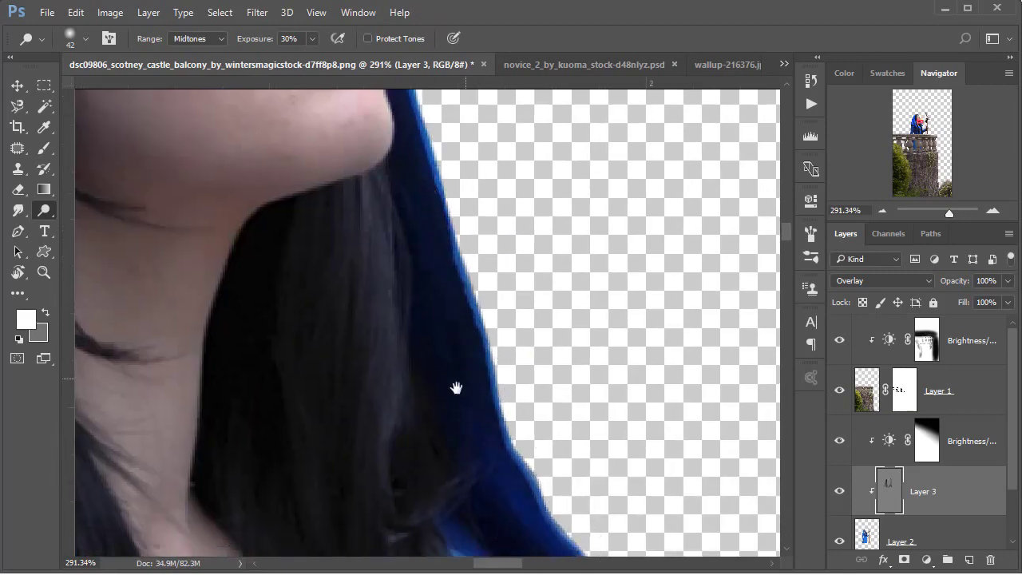
{"action": "scroll", "coordinate": [459, 384], "scroll_direction": "down", "scroll_amount": 3}
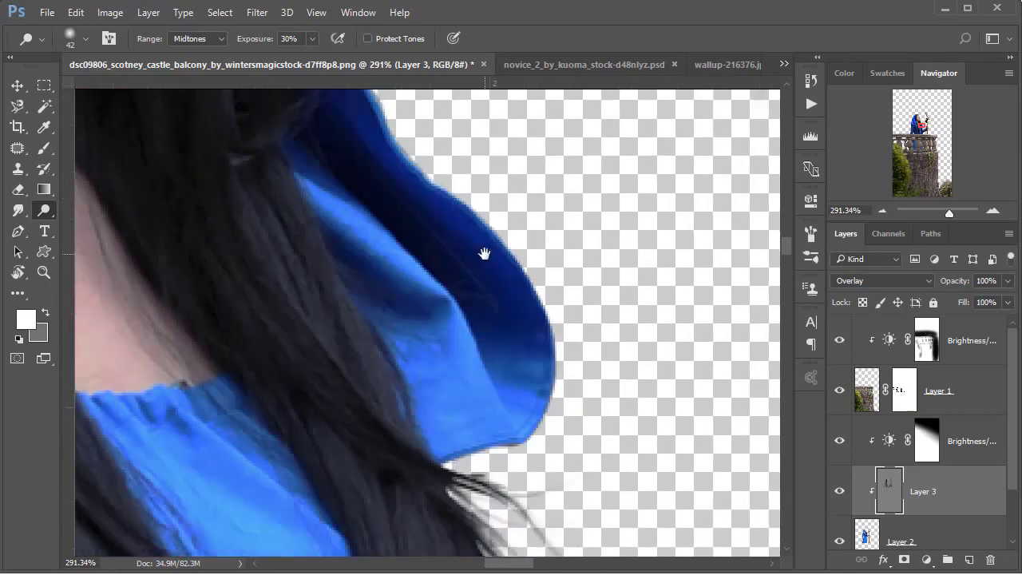
{"action": "left_click_drag", "start_coordinate": [554, 427], "coordinate": [484, 256]}
{"action": "scroll", "coordinate": [411, 344], "scroll_direction": "up", "scroll_amount": 5}
{"action": "scroll", "coordinate": [308, 240], "scroll_direction": "up", "scroll_amount": 5}
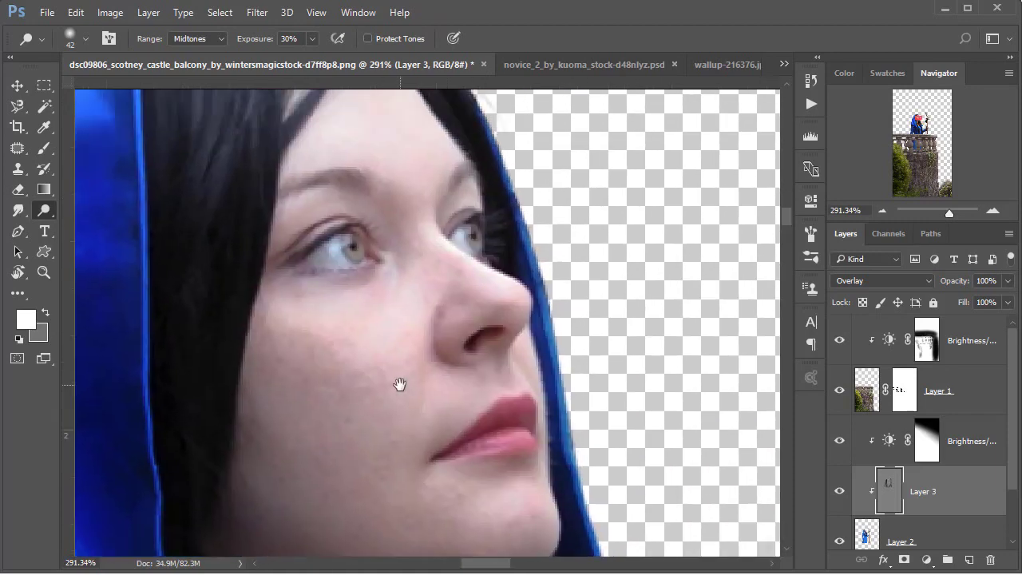
{"action": "scroll", "coordinate": [400, 384], "scroll_direction": "up", "scroll_amount": 2}
{"action": "key", "text": "ctrl+minus"}
{"action": "key", "text": "ctrl+minus"}
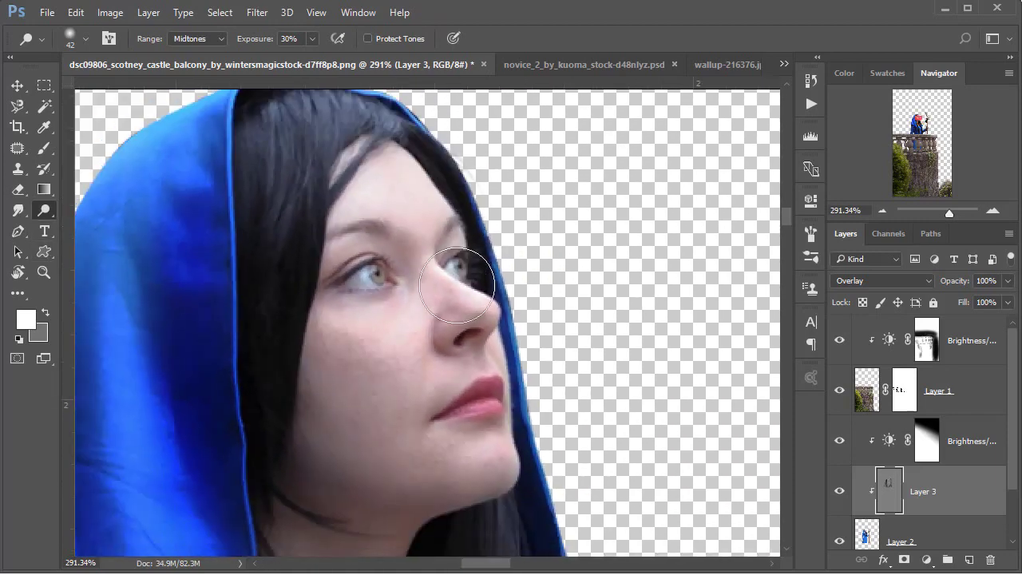
Lightly darken the cheek below the eye with Burn at 11% exposure and a 59 px brush
{"action": "right_click", "coordinate": [44, 210]}
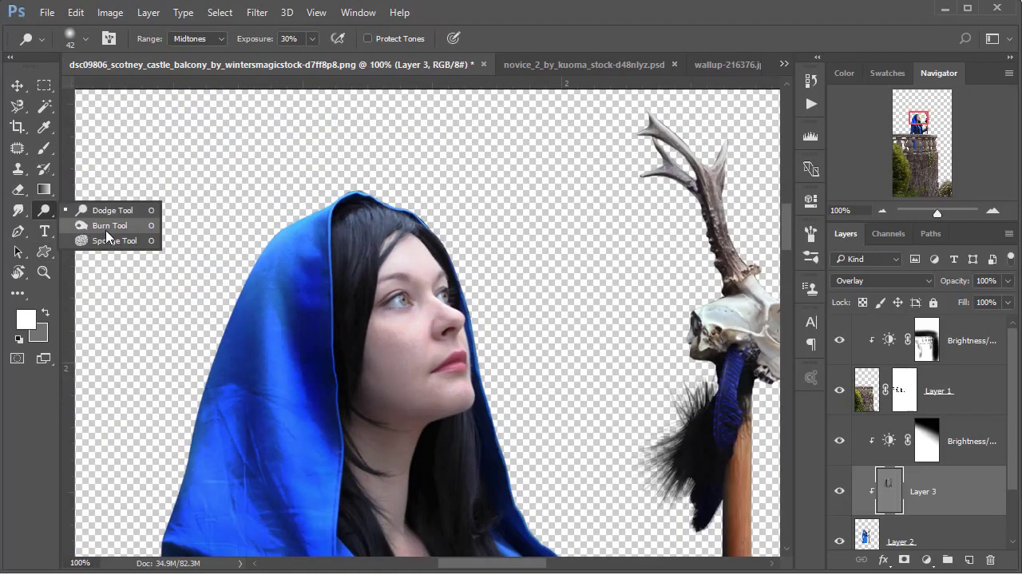
{"action": "left_click", "coordinate": [100, 222]}
{"action": "left_click", "coordinate": [310, 38]}
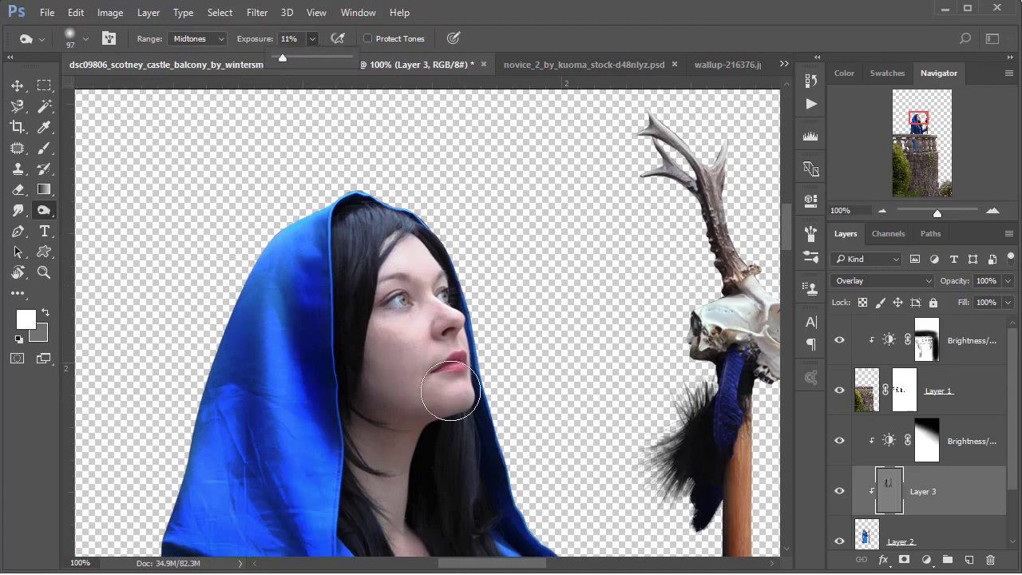
{"action": "left_click", "coordinate": [416, 364]}
{"action": "mouse_move", "coordinate": [392, 347]}
{"action": "left_mouse_down"}
{"action": "mouse_move", "coordinate": [395, 328]}
{"action": "mouse_move", "coordinate": [392, 418]}
{"action": "mouse_move", "coordinate": [378, 439]}
{"action": "mouse_move", "coordinate": [375, 431]}
{"action": "mouse_move", "coordinate": [365, 514]}
{"action": "mouse_move", "coordinate": [378, 506]}
{"action": "left_mouse_up"}
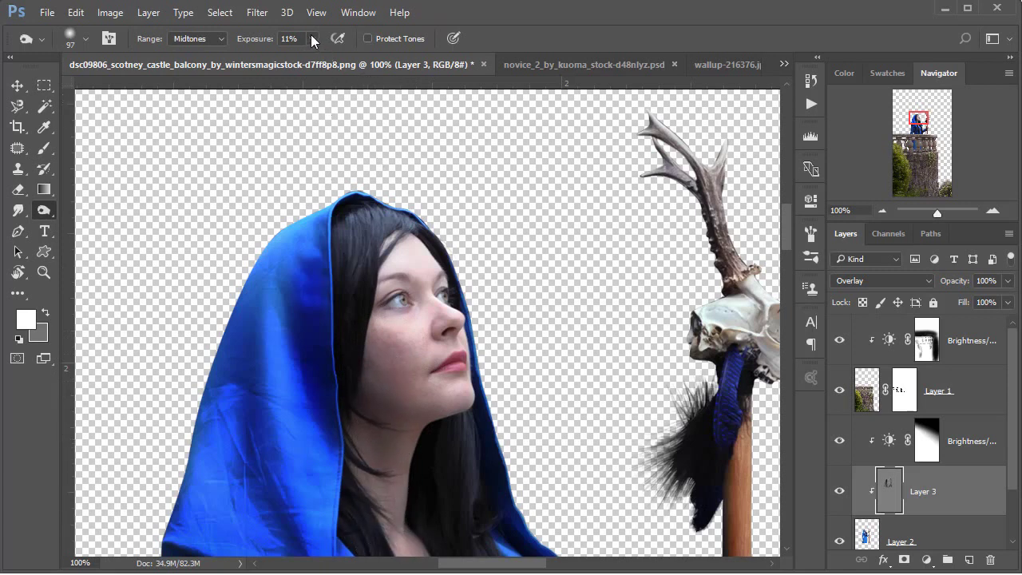
{"action": "right_click", "coordinate": [405, 270]}
{"action": "key", "text": "Return"}
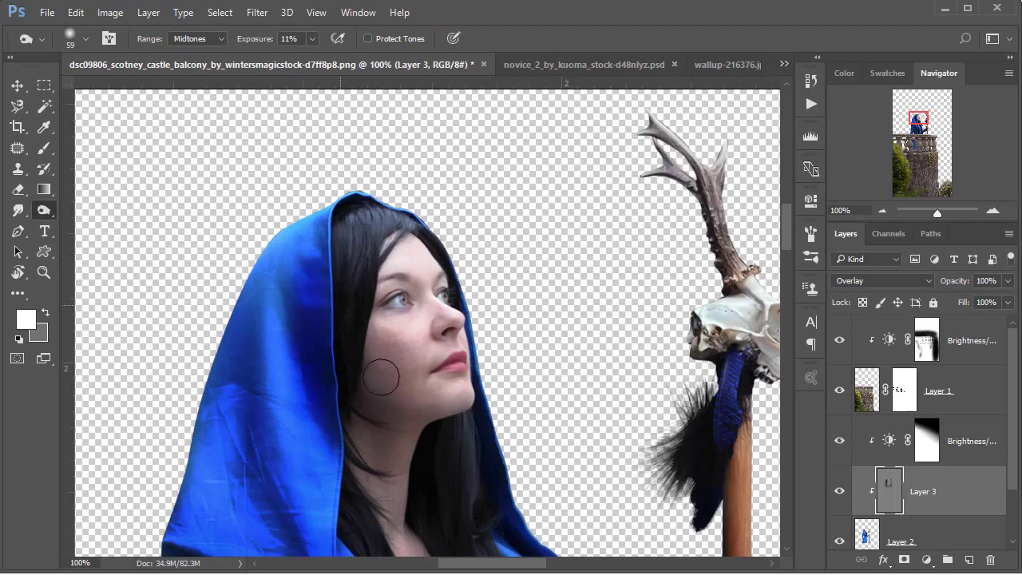
{"action": "mouse_move", "coordinate": [381, 376]}
{"action": "left_mouse_down"}
{"action": "mouse_move", "coordinate": [424, 354]}
{"action": "mouse_move", "coordinate": [384, 361]}
{"action": "mouse_move", "coordinate": [404, 394]}
{"action": "left_mouse_up"}
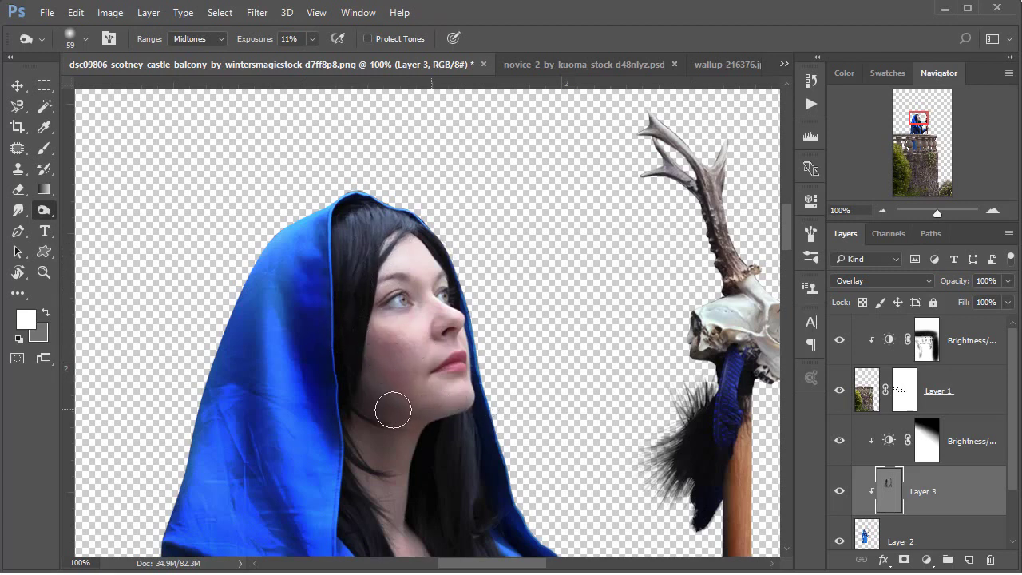
{"action": "left_click_drag", "start_coordinate": [362, 425], "coordinate": [334, 293]}
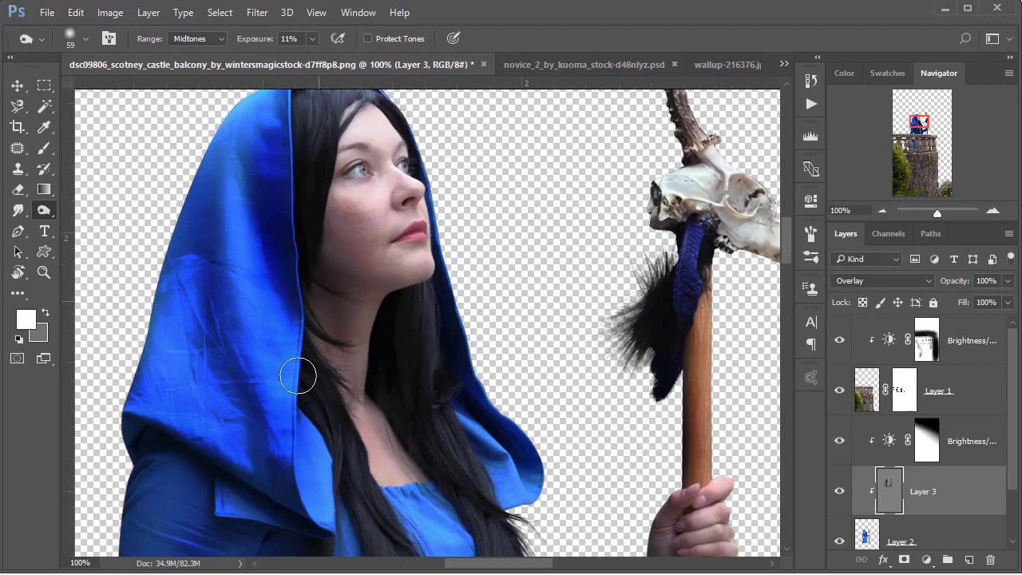
{"action": "left_click", "coordinate": [19, 190]}
Set the brush to 100 px and lower the eraser opacity to 8%
{"action": "right_click", "coordinate": [441, 213]}
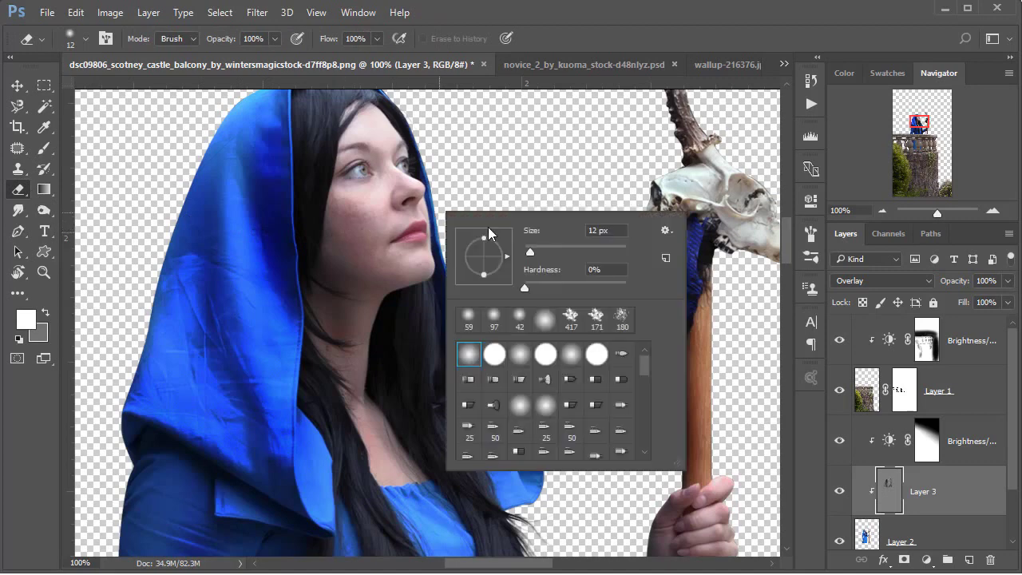
{"action": "type", "text": "100"}
{"action": "key", "text": "Return"}
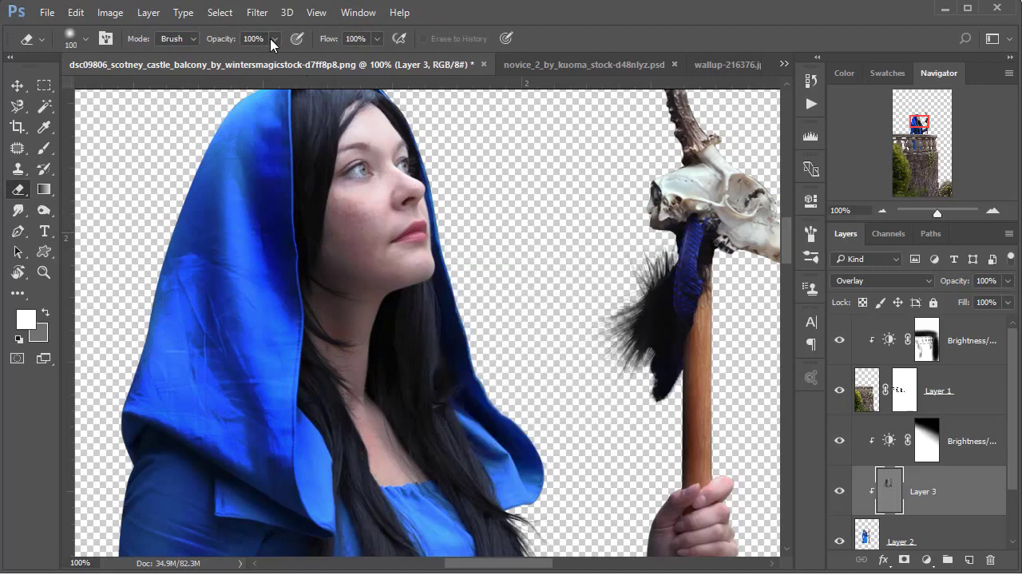
{"action": "left_click", "coordinate": [273, 39]}
{"action": "left_click_drag", "start_coordinate": [212, 62], "coordinate": [205, 62]}
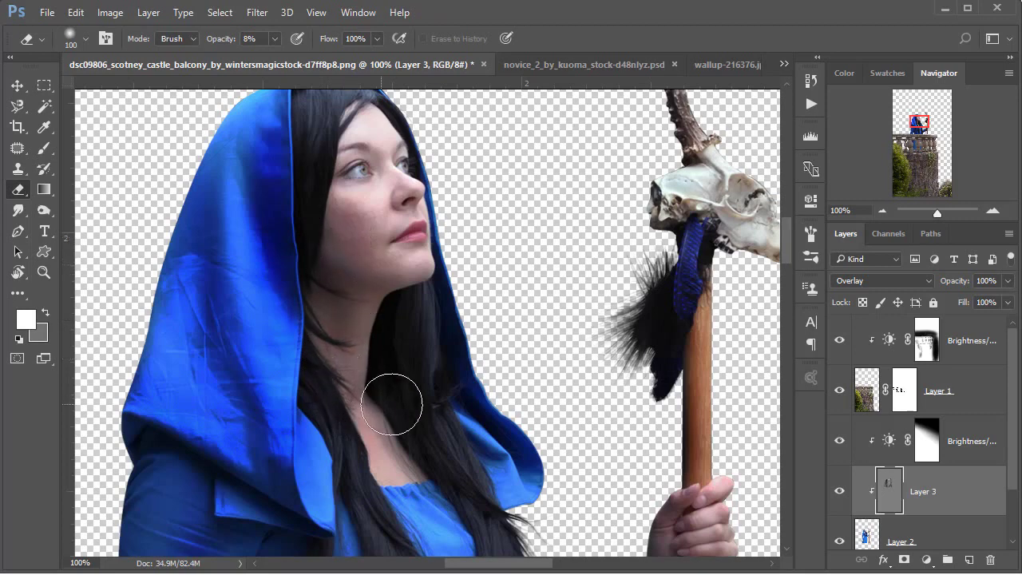
Show Layer 3 and darken Brightness/Contrast 2's brightness, keeping contrast at -50
{"action": "key", "text": "ctrl+0"}
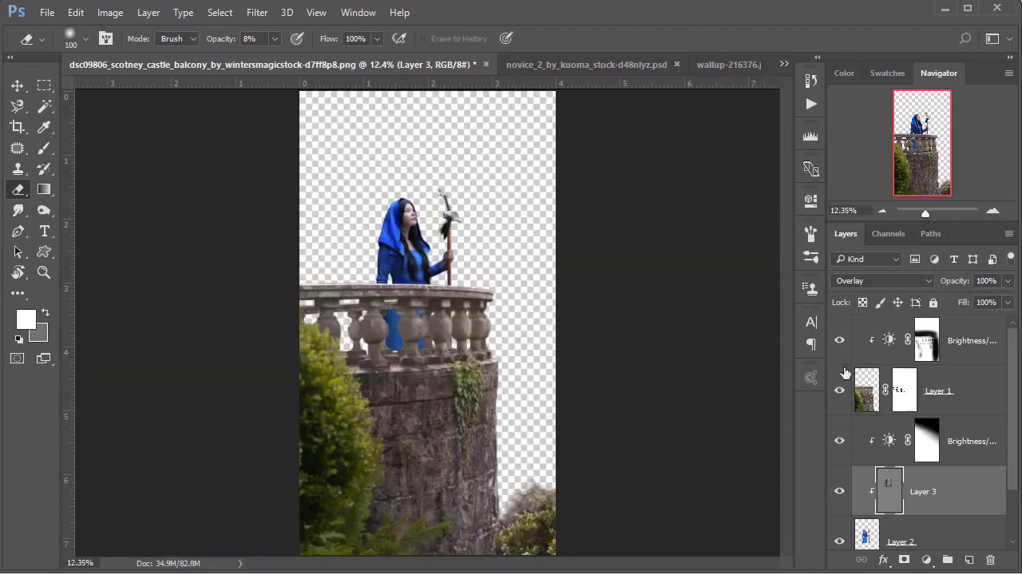
{"action": "left_click", "coordinate": [846, 500]}
{"action": "left_click", "coordinate": [840, 441]}
{"action": "double_click", "coordinate": [891, 443]}
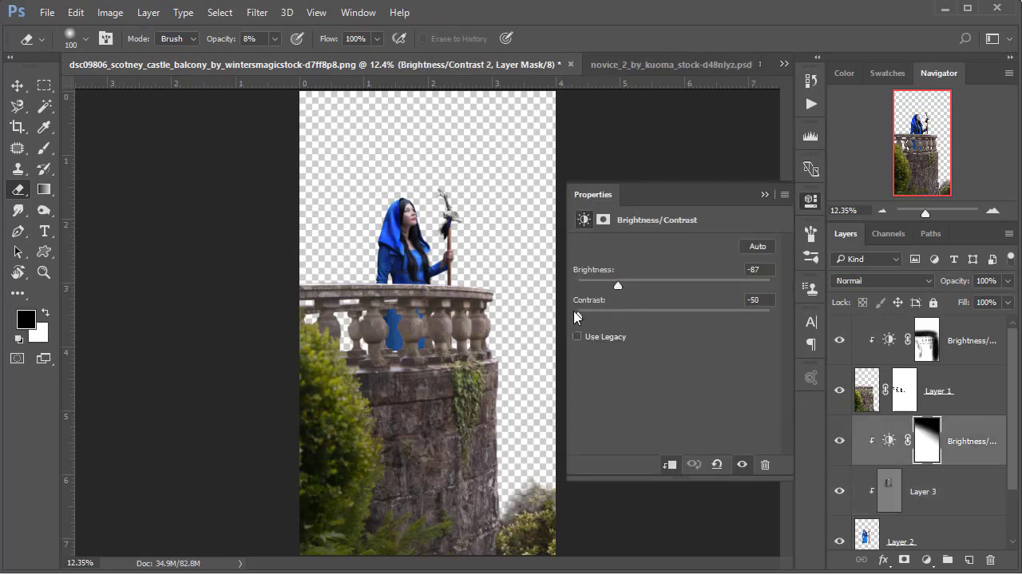
{"action": "mouse_move", "coordinate": [575, 314]}
{"action": "left_mouse_down"}
{"action": "mouse_move", "coordinate": [737, 310]}
{"action": "mouse_move", "coordinate": [525, 305]}
{"action": "left_mouse_up"}
{"action": "left_click_drag", "start_coordinate": [636, 283], "coordinate": [616, 284]}
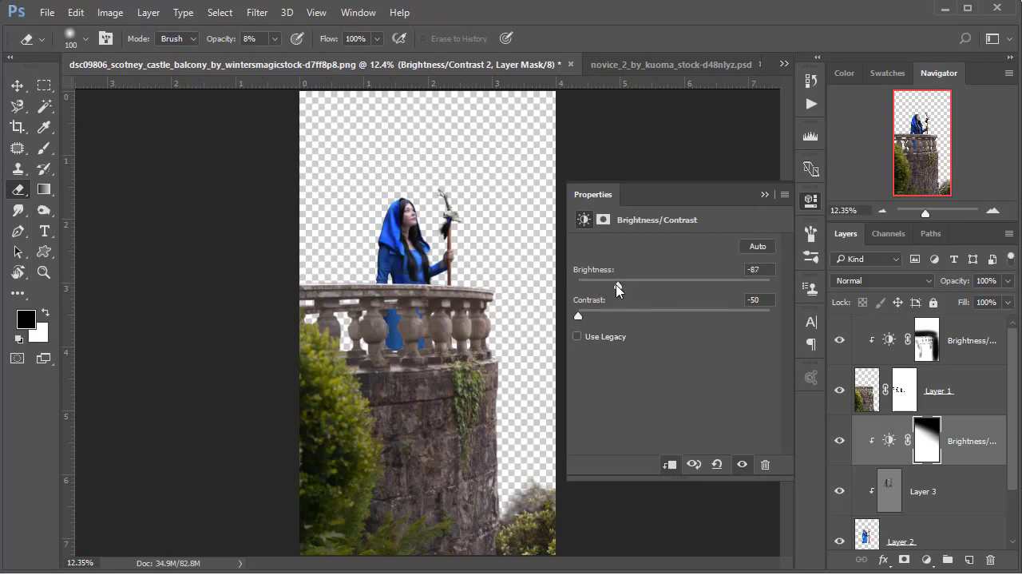
{"action": "left_click", "coordinate": [735, 198]}
{"action": "scroll", "coordinate": [440, 286], "scroll_direction": "up", "scroll_amount": 3}
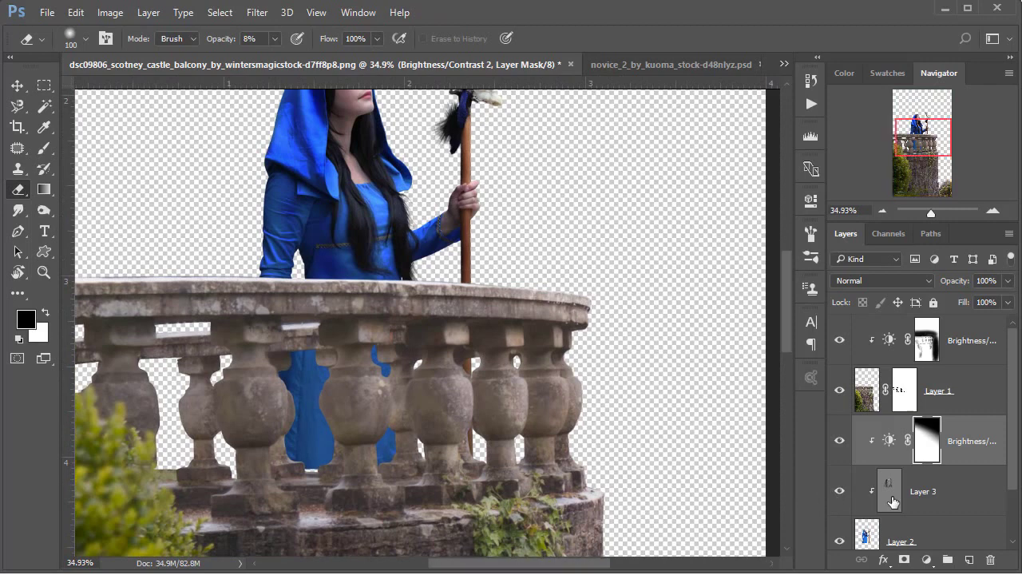
Set up the Burn tool on Layer 3 with a 120 px brush and 54% exposure
{"action": "left_click", "coordinate": [891, 491]}
{"action": "left_click", "coordinate": [44, 210]}
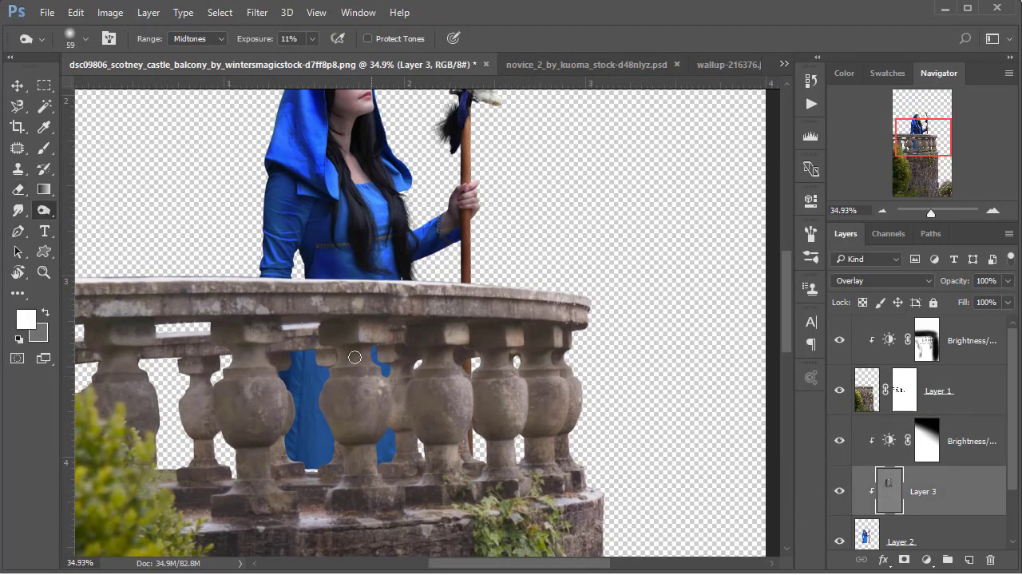
{"action": "right_click", "coordinate": [337, 307]}
{"action": "double_click", "coordinate": [506, 325]}
{"action": "type", "text": "120"}
{"action": "key", "text": "Return"}
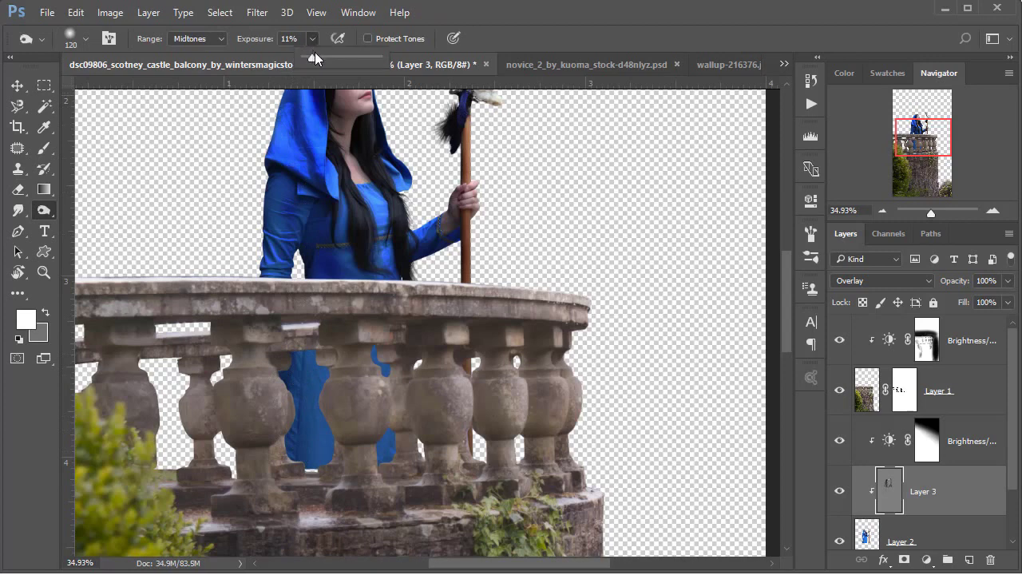
{"action": "left_click_drag", "start_coordinate": [313, 39], "coordinate": [345, 63]}
Burn the blue dress between the balusters, fit the image, and select Layer 1
{"action": "left_click_drag", "start_coordinate": [293, 455], "coordinate": [288, 368]}
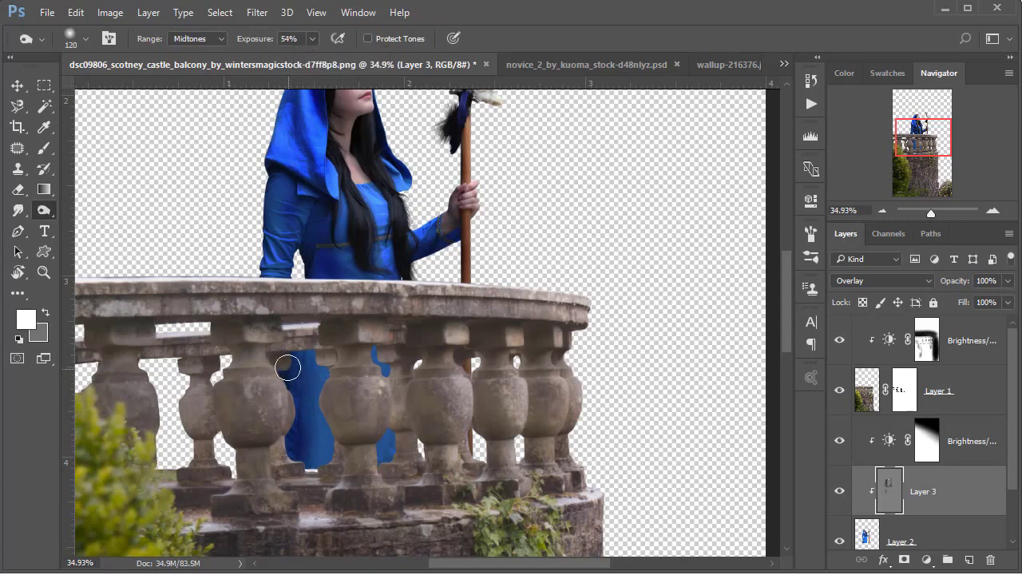
{"action": "left_click_drag", "start_coordinate": [315, 409], "coordinate": [317, 456]}
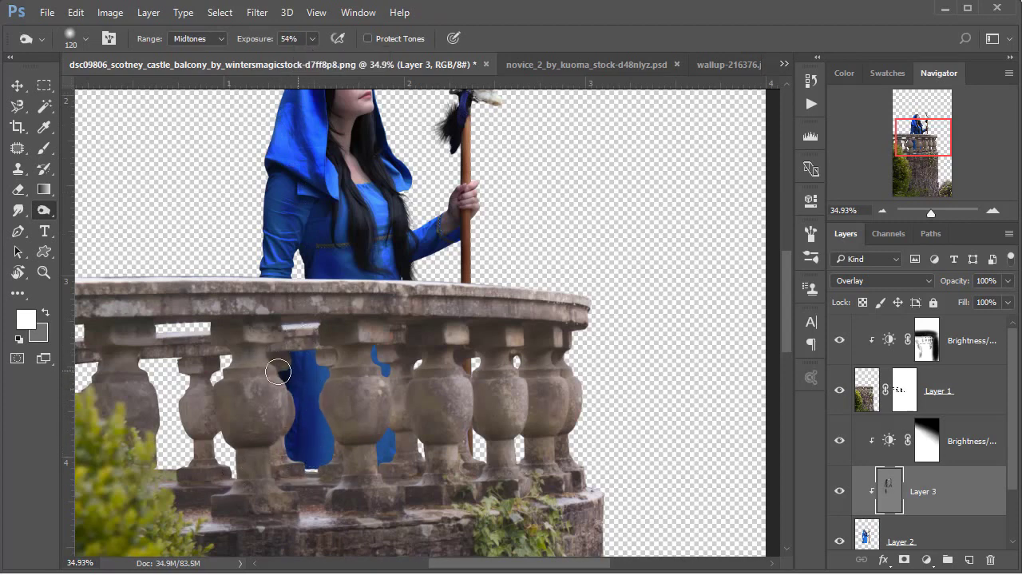
{"action": "scroll", "coordinate": [296, 421], "scroll_direction": "down", "scroll_amount": 1}
{"action": "scroll", "coordinate": [299, 409], "scroll_direction": "down", "scroll_amount": 1}
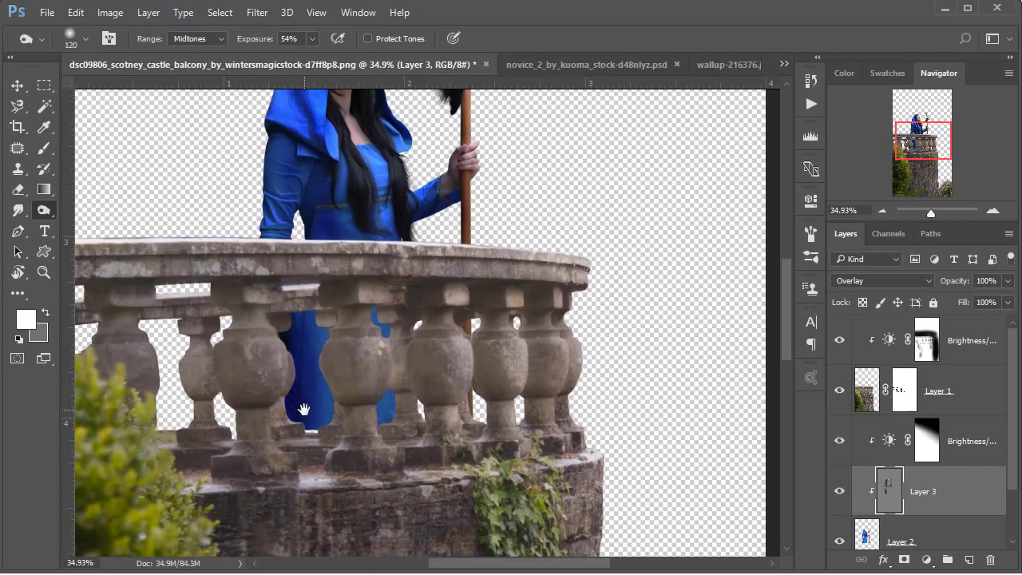
{"action": "key", "text": "ctrl+0"}
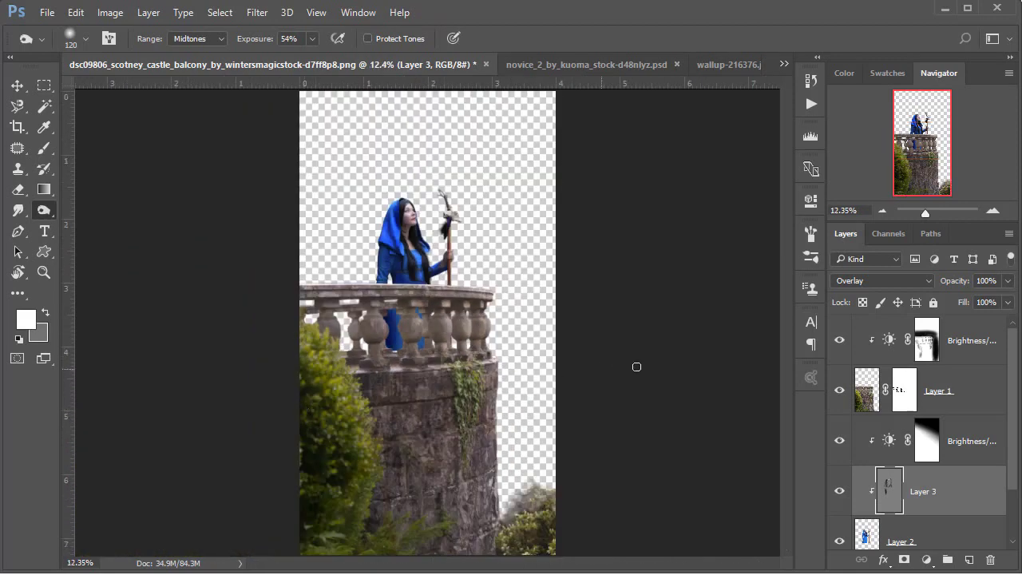
{"action": "left_click", "coordinate": [964, 402]}
Add Layer 4 in Multiply mode with a dark grey brush colour
{"action": "left_click", "coordinate": [969, 560]}
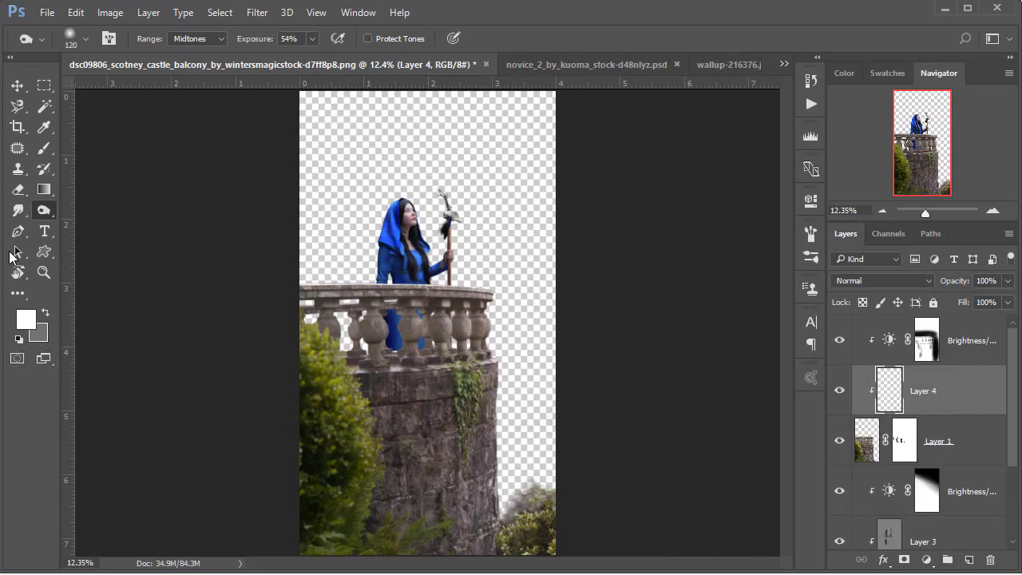
{"action": "key", "text": "b"}
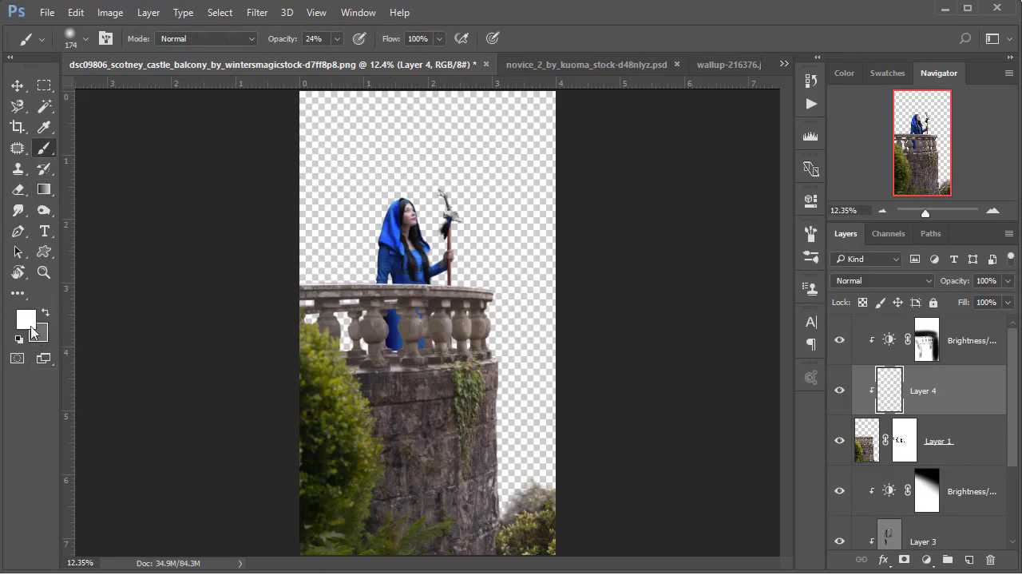
{"action": "left_click", "coordinate": [29, 322]}
{"action": "left_click", "coordinate": [538, 252]}
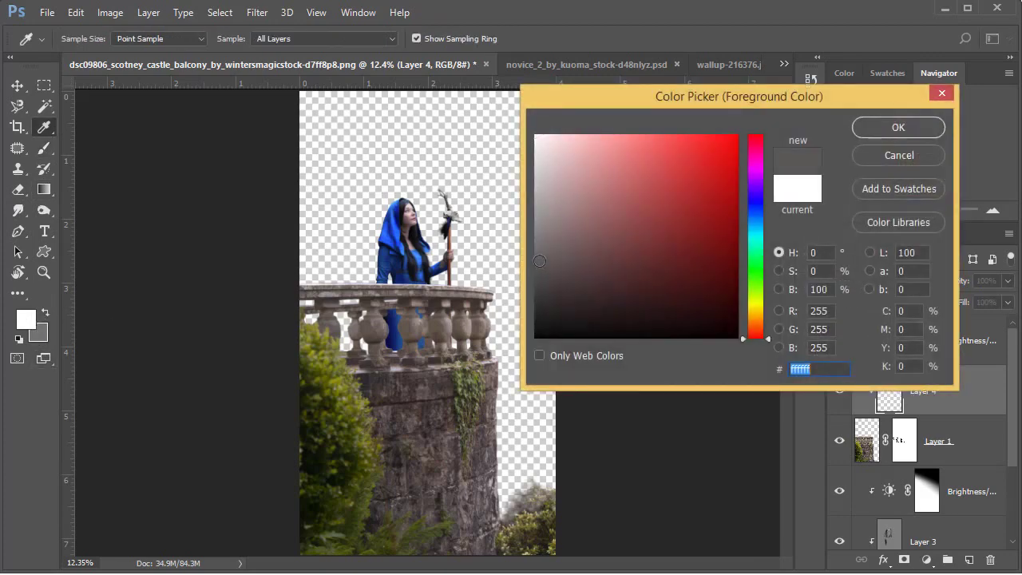
{"action": "left_click", "coordinate": [898, 128]}
{"action": "left_click", "coordinate": [878, 280]}
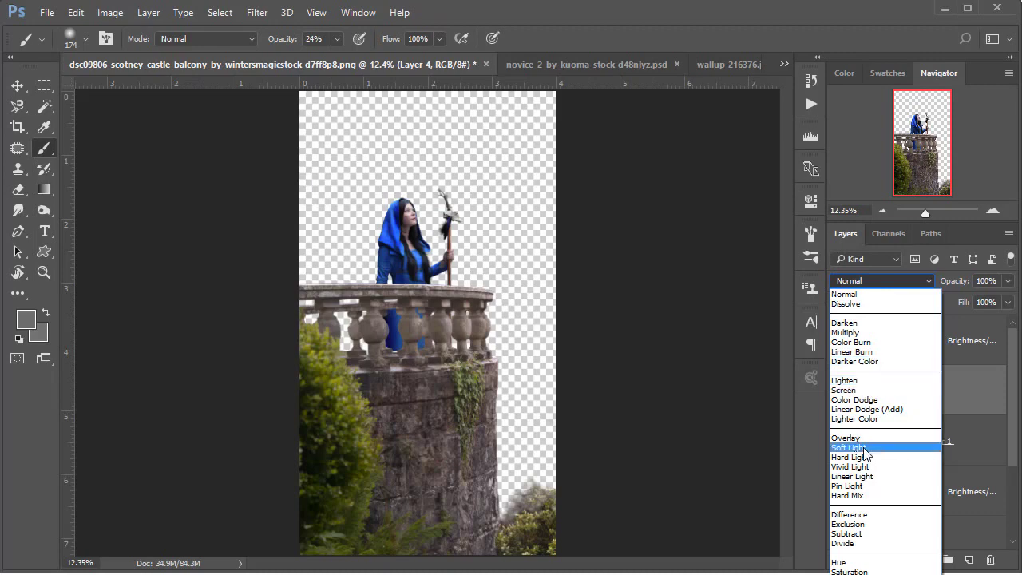
{"action": "left_click", "coordinate": [850, 332]}
Paint grey strokes over the balustrade rail and balusters
{"action": "left_click", "coordinate": [436, 304]}
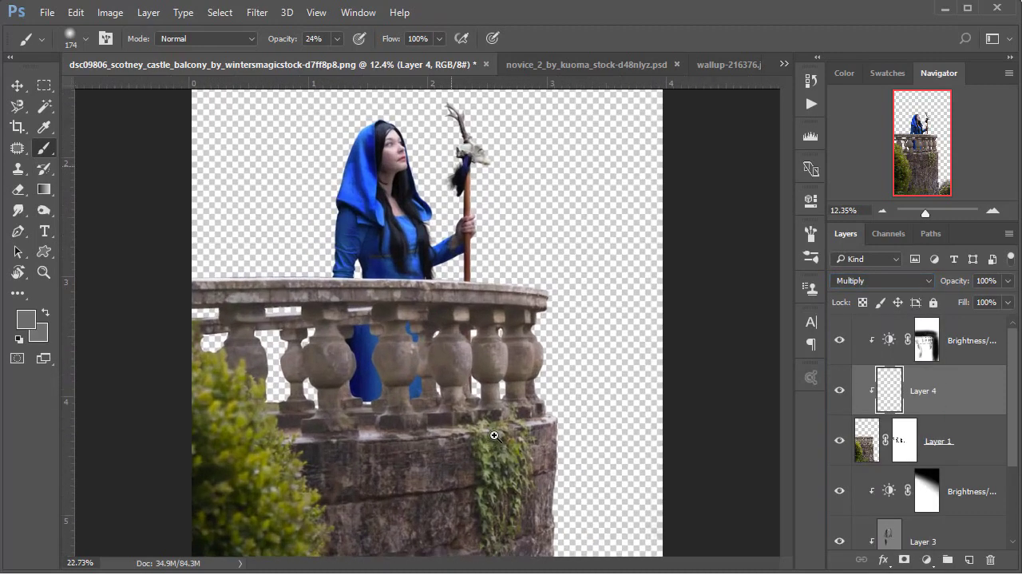
{"action": "mouse_move", "coordinate": [418, 285]}
{"action": "left_mouse_down"}
{"action": "mouse_move", "coordinate": [357, 319]}
{"action": "mouse_move", "coordinate": [383, 360]}
{"action": "mouse_move", "coordinate": [410, 327]}
{"action": "left_mouse_up"}
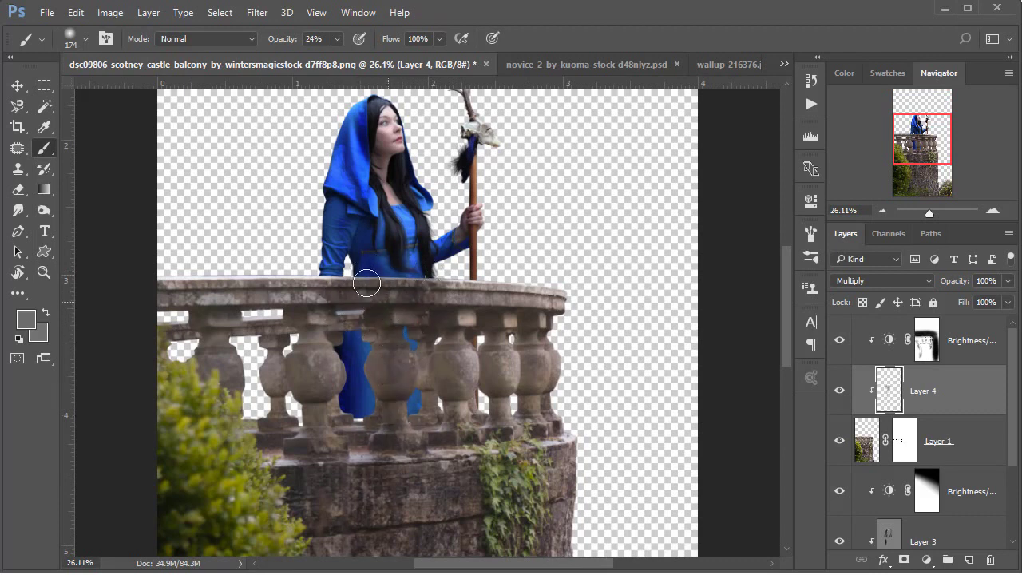
{"action": "mouse_move", "coordinate": [365, 279]}
{"action": "left_mouse_down"}
{"action": "mouse_move", "coordinate": [365, 251]}
{"action": "mouse_move", "coordinate": [372, 289]}
{"action": "mouse_move", "coordinate": [425, 305]}
{"action": "left_mouse_up"}
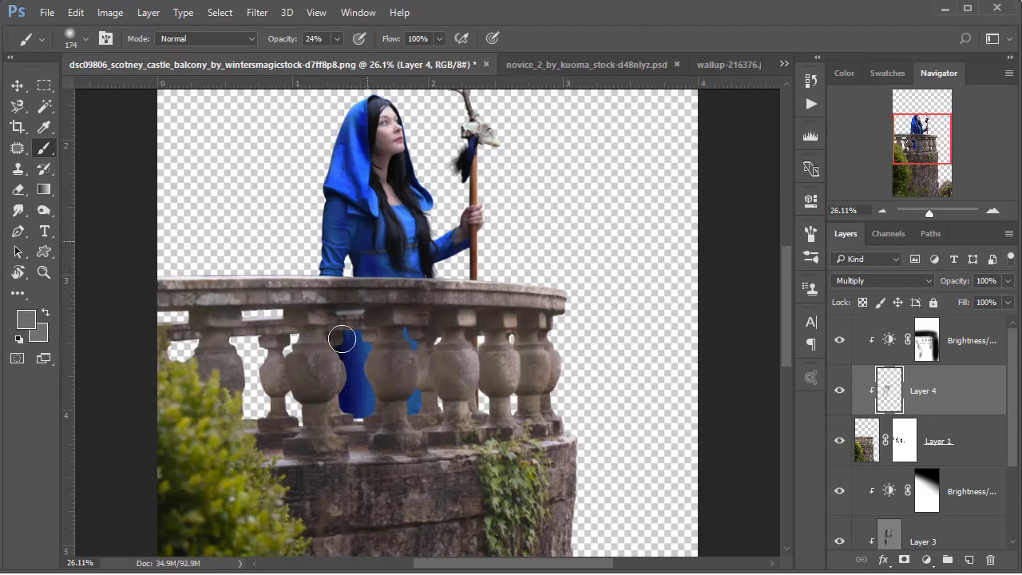
{"action": "left_click_drag", "start_coordinate": [341, 339], "coordinate": [342, 369]}
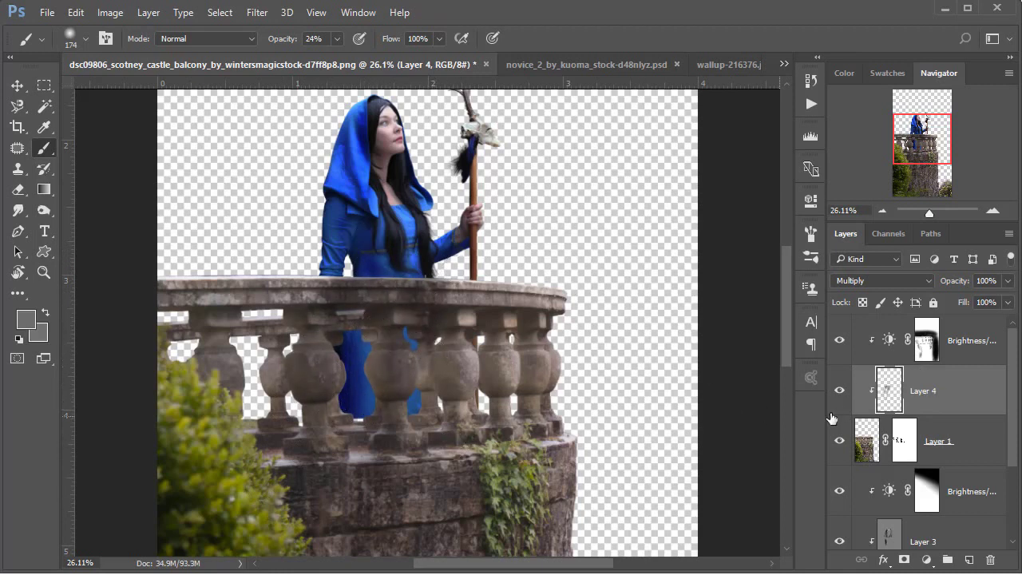
Set Layer 4's opacity to 72%, comparing with the layer hidden
{"action": "left_click", "coordinate": [1008, 282]}
{"action": "left_click", "coordinate": [966, 301]}
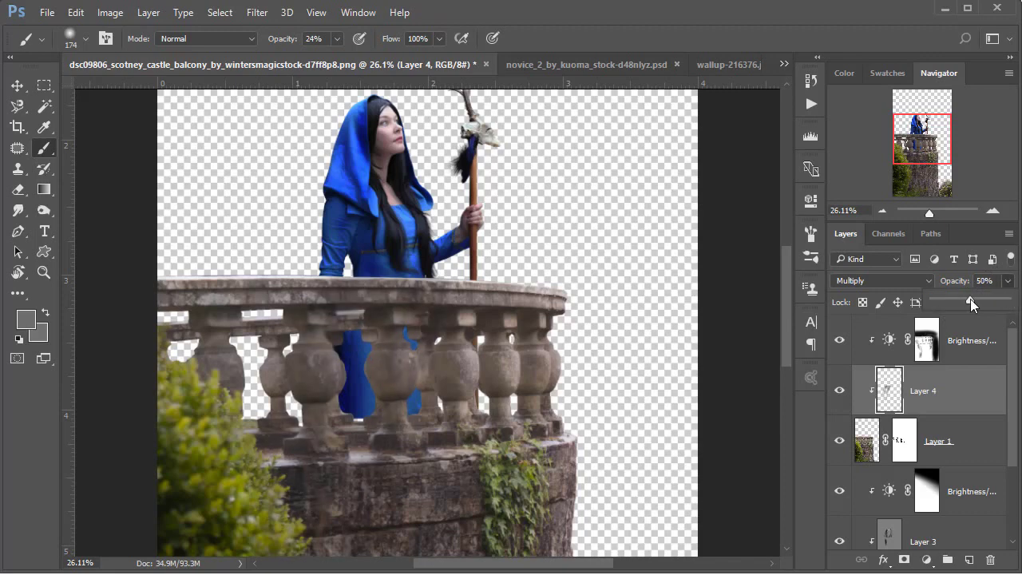
{"action": "scroll", "coordinate": [546, 439], "scroll_direction": "down", "scroll_amount": 2}
{"action": "scroll", "coordinate": [546, 438], "scroll_direction": "down", "scroll_amount": 2}
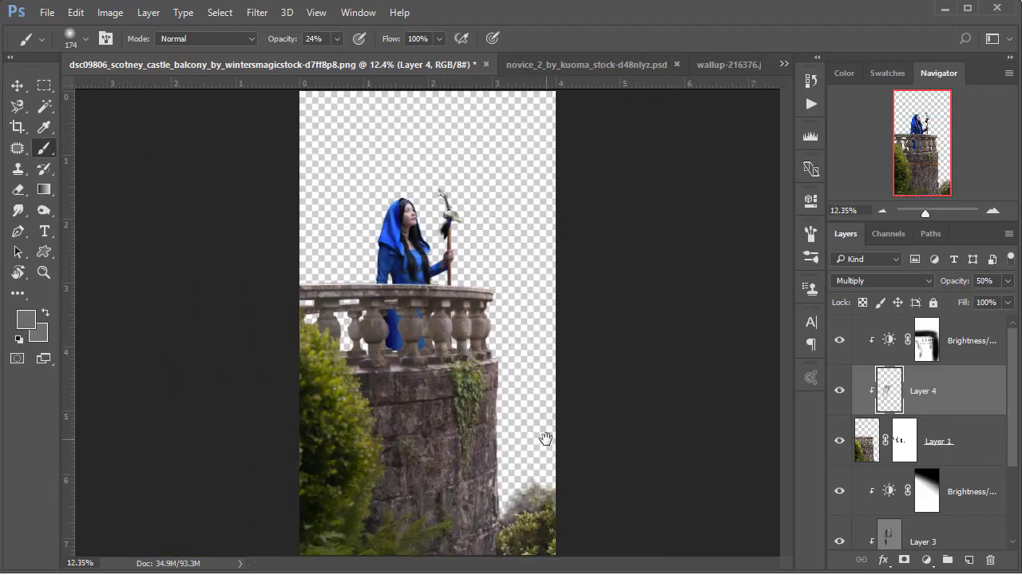
{"action": "left_click", "coordinate": [838, 391]}
{"action": "left_click", "coordinate": [1007, 282]}
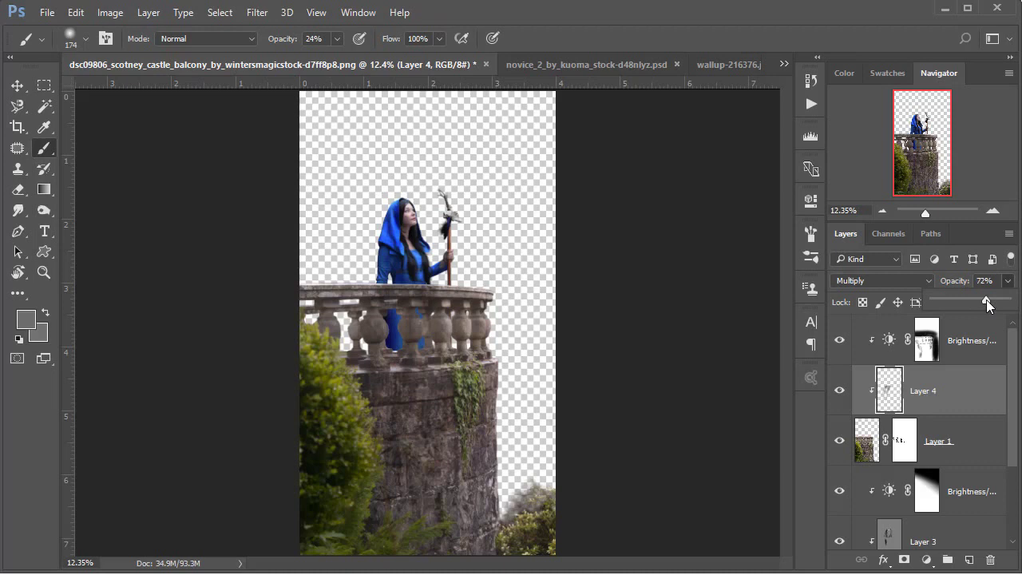
{"action": "left_click", "coordinate": [421, 289]}
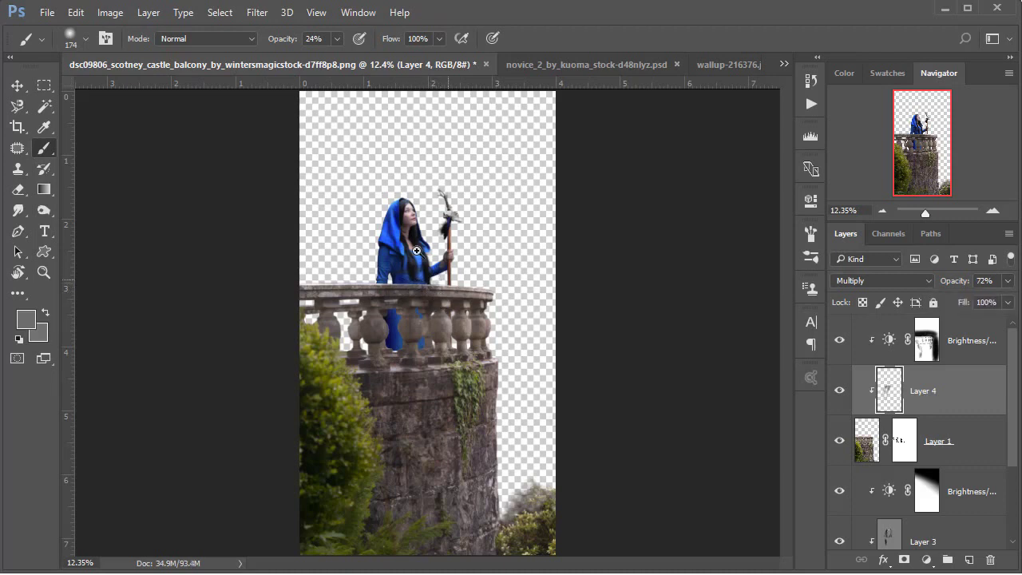
{"action": "left_click_drag", "start_coordinate": [449, 271], "coordinate": [464, 292]}
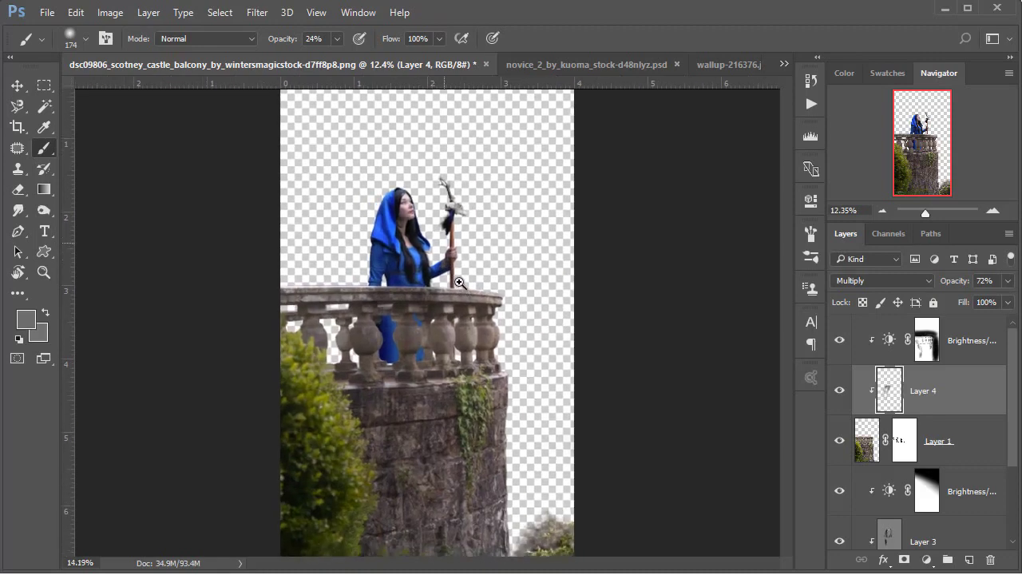
{"action": "scroll", "coordinate": [463, 291], "scroll_direction": "down", "scroll_amount": 2}
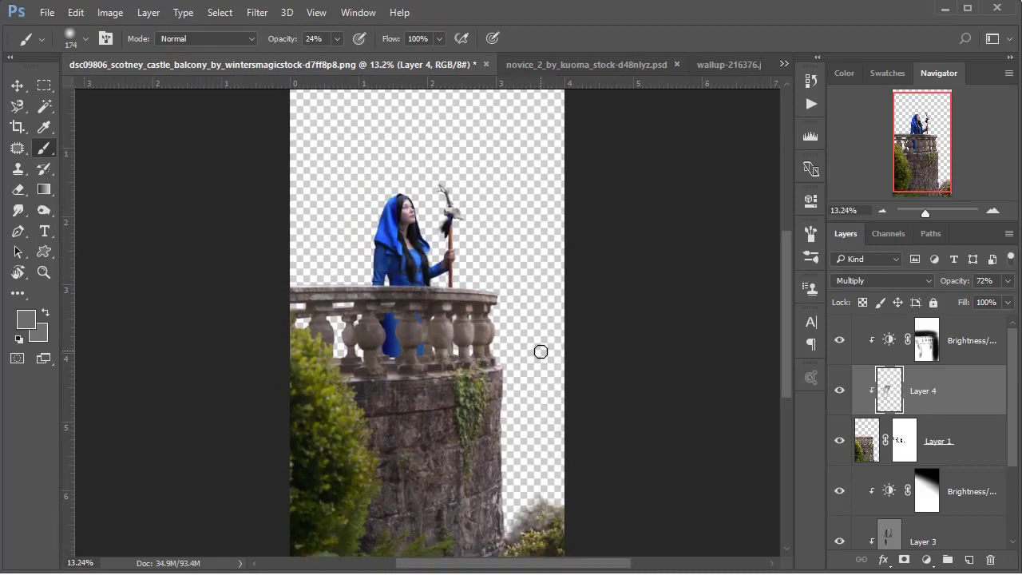
Bring the sunset wallpaper into the castle document as Layer 5
{"action": "left_click", "coordinate": [727, 65]}
{"action": "key", "text": "v"}
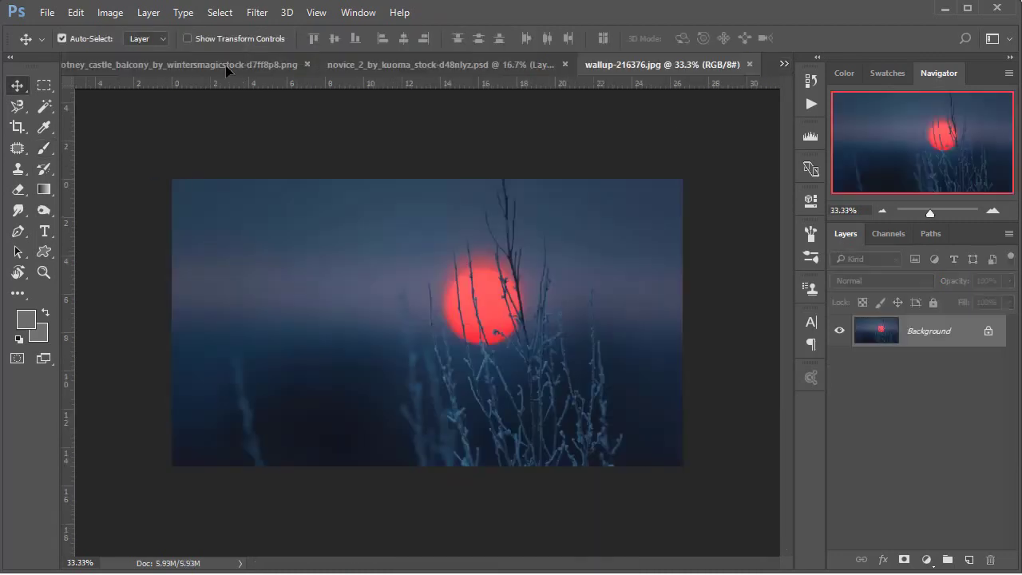
{"action": "left_click", "coordinate": [227, 67]}
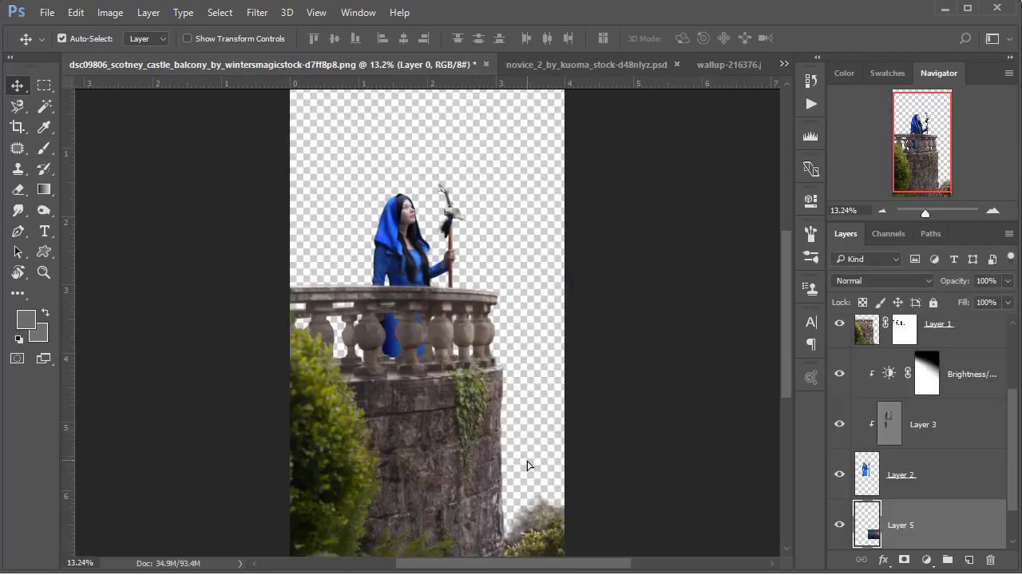
{"action": "scroll", "coordinate": [957, 536], "scroll_direction": "down", "scroll_amount": 1}
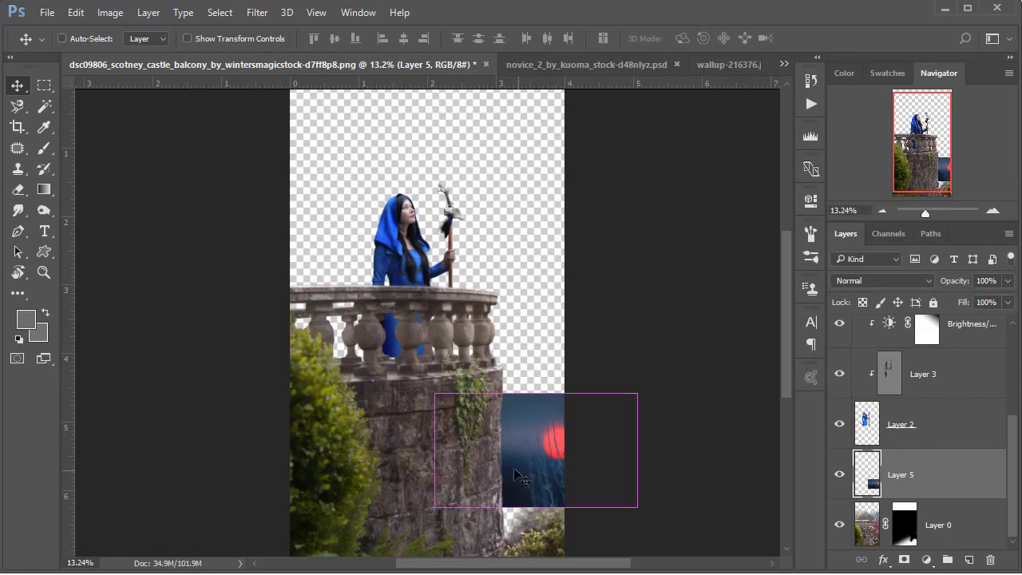
Scale and position the sunset so the red sun sits high in the sky
{"action": "key", "text": "ctrl+t"}
{"action": "mouse_move", "coordinate": [575, 484]}
{"action": "left_mouse_down"}
{"action": "mouse_move", "coordinate": [356, 176]}
{"action": "mouse_move", "coordinate": [363, 157]}
{"action": "mouse_move", "coordinate": [687, 387]}
{"action": "mouse_move", "coordinate": [685, 367]}
{"action": "left_mouse_up"}
{"action": "left_click_drag", "start_coordinate": [416, 294], "coordinate": [394, 314]}
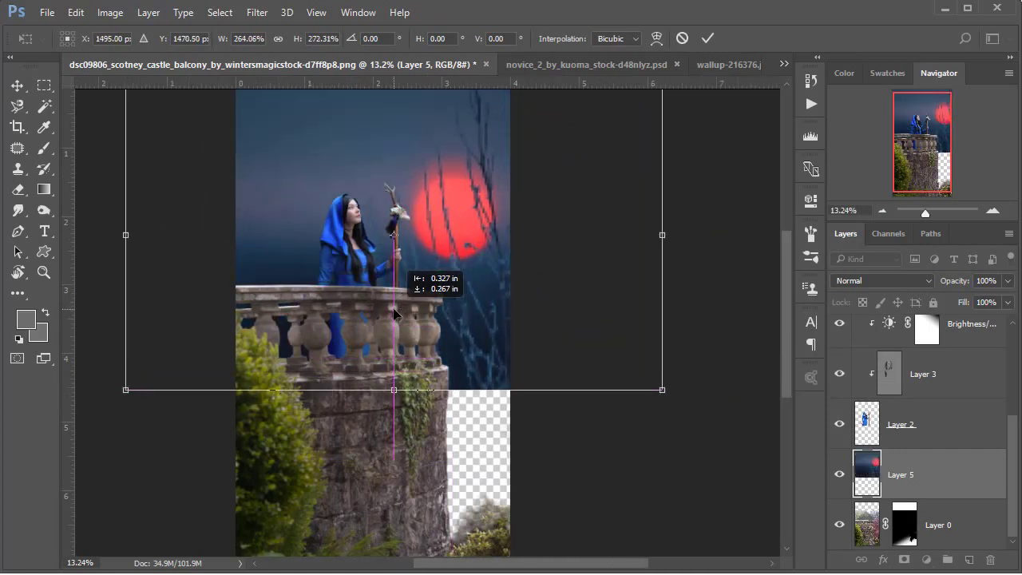
{"action": "left_click_drag", "start_coordinate": [394, 314], "coordinate": [402, 236]}
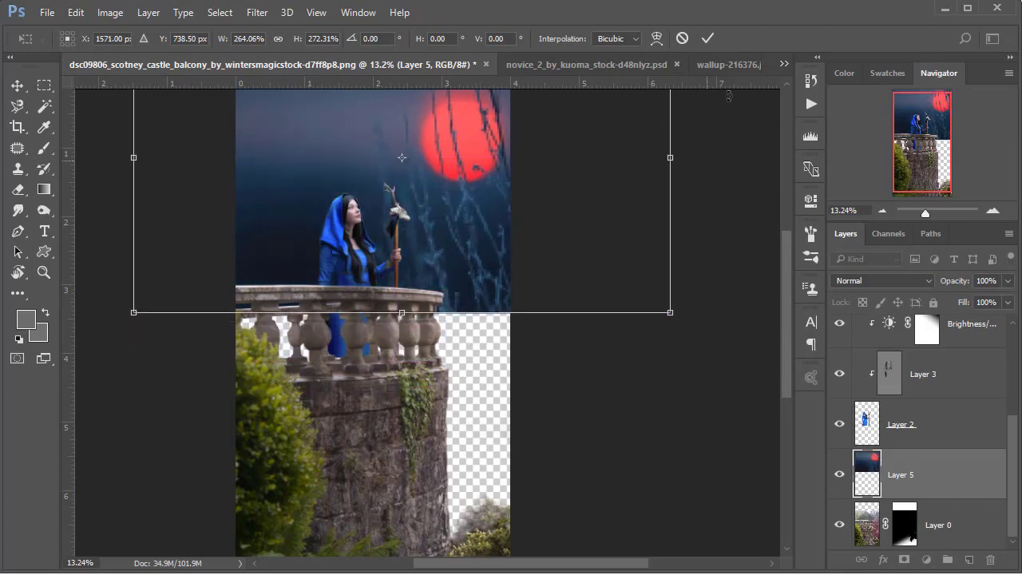
{"action": "left_click", "coordinate": [708, 38]}
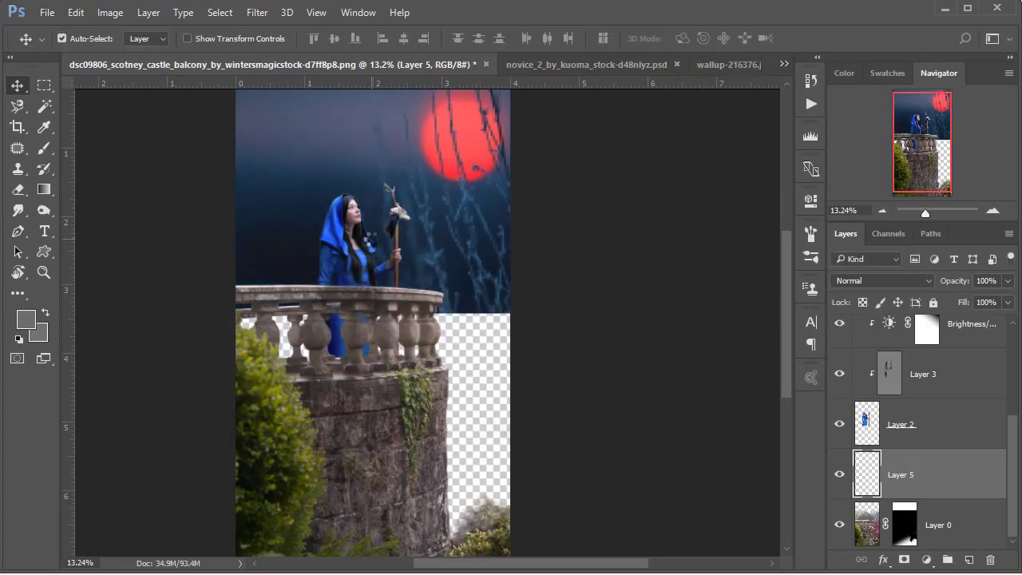
{"action": "key", "text": "ctrl+minus"}
{"action": "scroll", "coordinate": [518, 284], "scroll_direction": "down", "scroll_amount": 2}
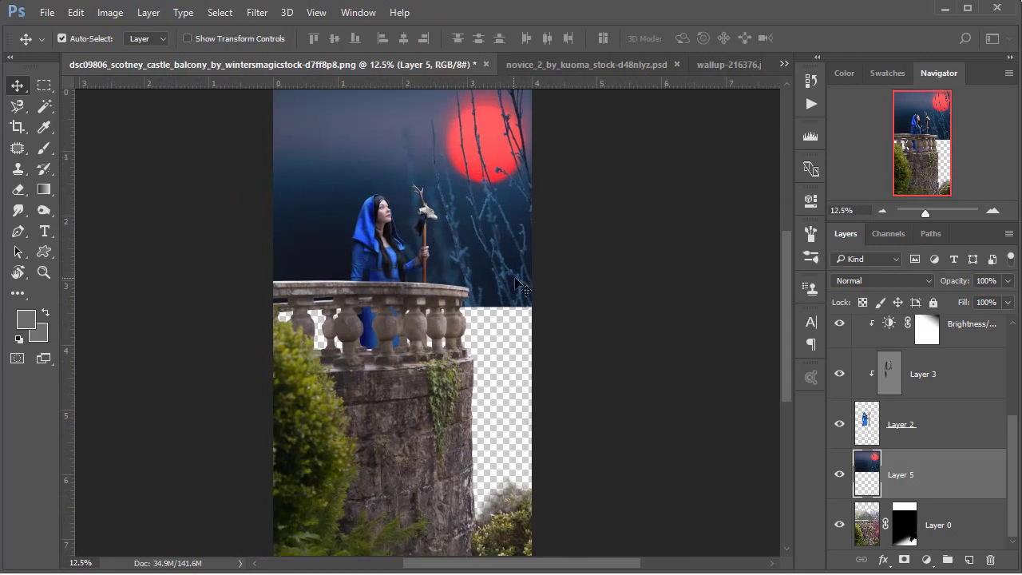
{"action": "mouse_move", "coordinate": [518, 284]}
{"action": "left_mouse_down"}
{"action": "mouse_move", "coordinate": [516, 240]}
{"action": "mouse_move", "coordinate": [507, 239]}
{"action": "left_mouse_up"}
Duplicate the sunset sky and place Layer 5 copy beneath Layer 5
{"action": "key", "text": "ctrl+minus"}
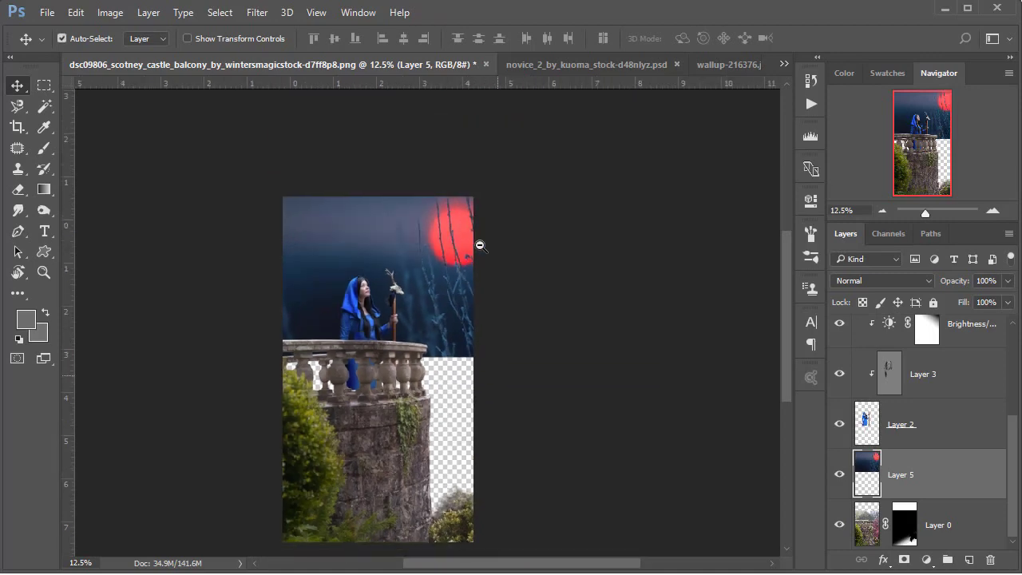
{"action": "key", "text": "ctrl+j"}
{"action": "mouse_move", "coordinate": [457, 278]}
{"action": "left_mouse_down"}
{"action": "mouse_move", "coordinate": [495, 372]}
{"action": "mouse_move", "coordinate": [496, 408]}
{"action": "left_mouse_up"}
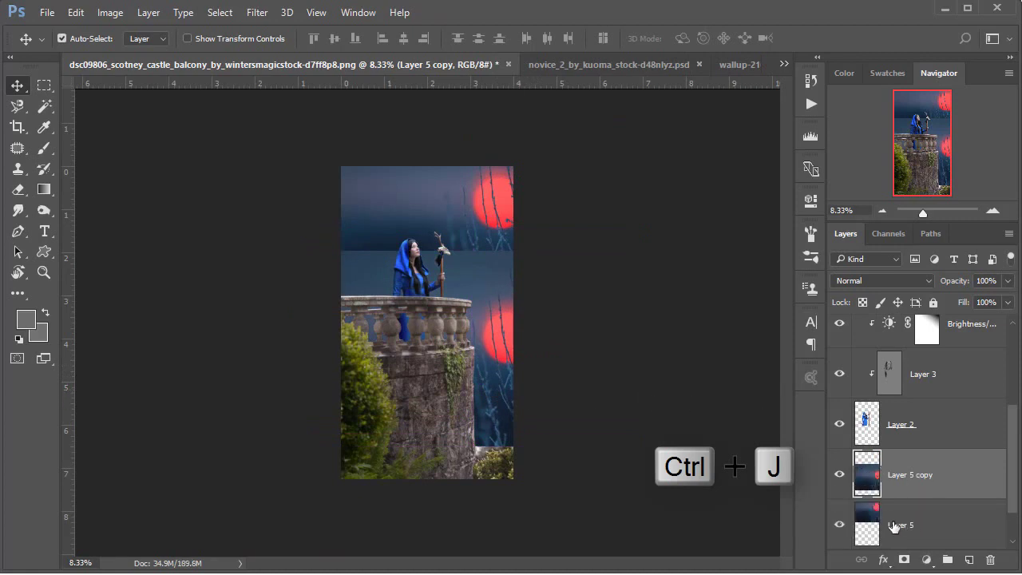
{"action": "left_click_drag", "start_coordinate": [927, 479], "coordinate": [911, 529]}
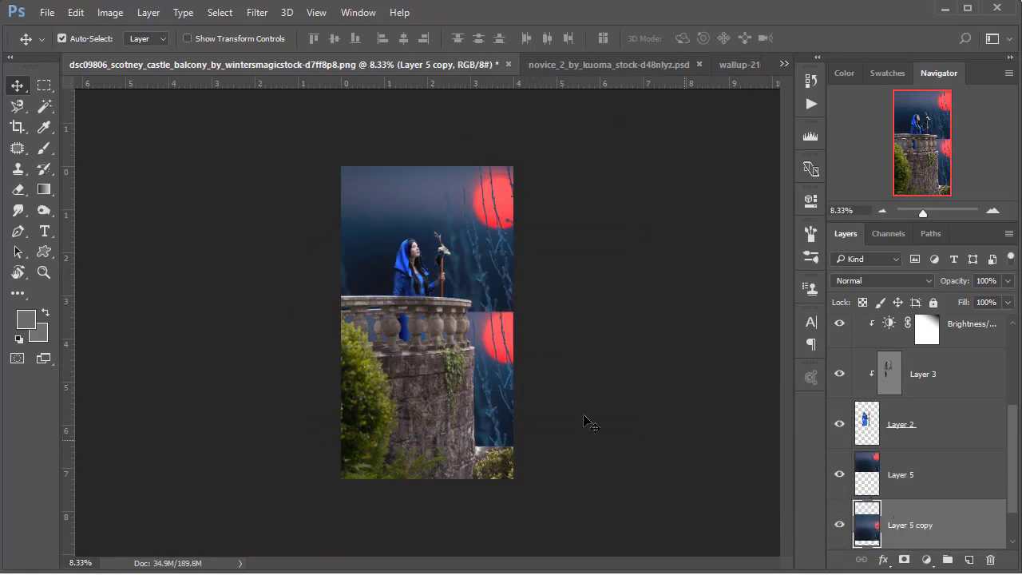
Stretch Layer 5 copy vertically to fill right of the tower down to the canvas bottom
{"action": "key", "text": "ctrl+t"}
{"action": "left_click_drag", "start_coordinate": [471, 232], "coordinate": [472, 32]}
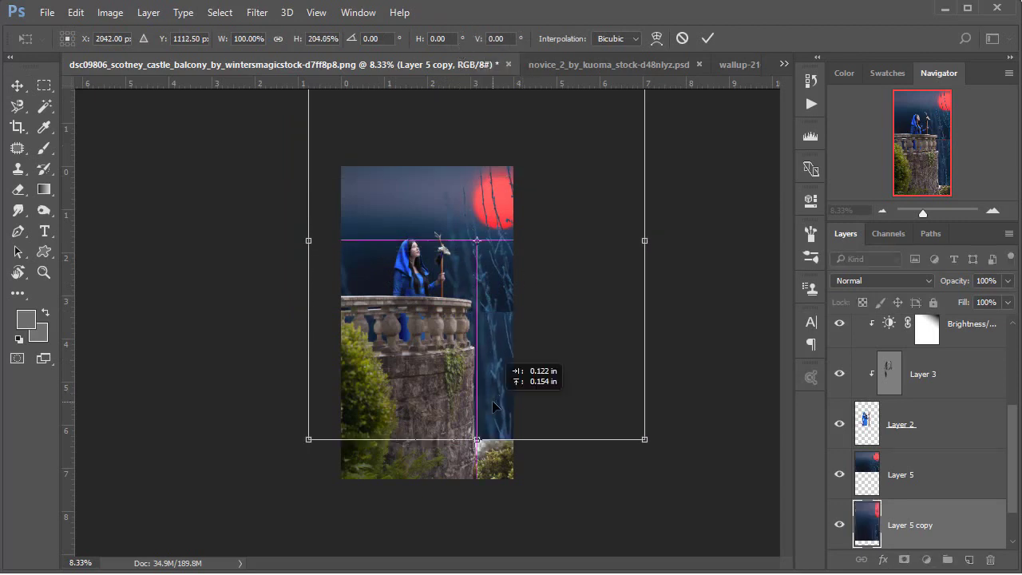
{"action": "left_click_drag", "start_coordinate": [493, 406], "coordinate": [484, 416]}
{"action": "left_click_drag", "start_coordinate": [466, 477], "coordinate": [466, 499]}
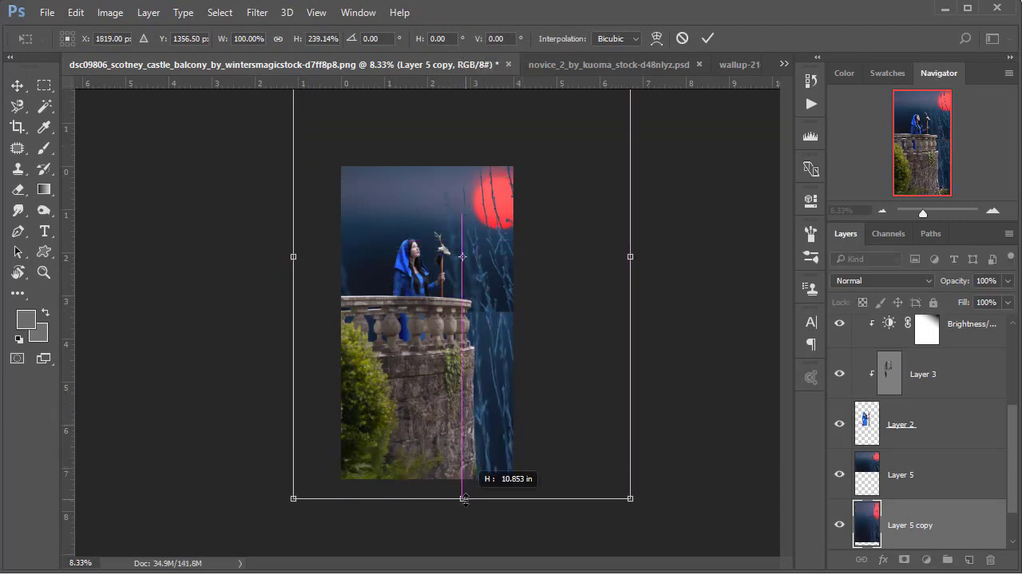
{"action": "left_click_drag", "start_coordinate": [516, 407], "coordinate": [516, 387]}
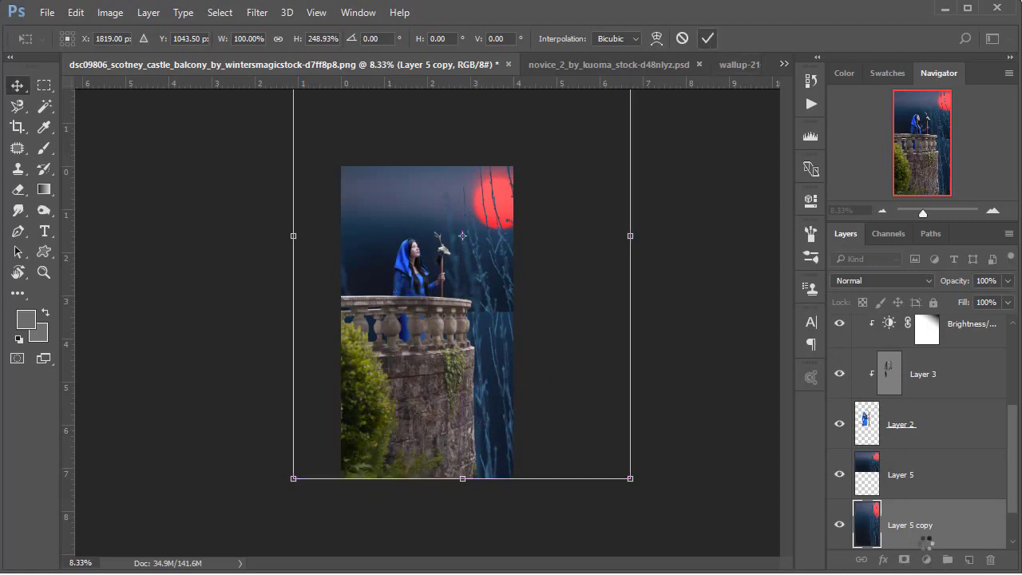
{"action": "scroll", "coordinate": [926, 543], "scroll_direction": "down", "scroll_amount": 1}
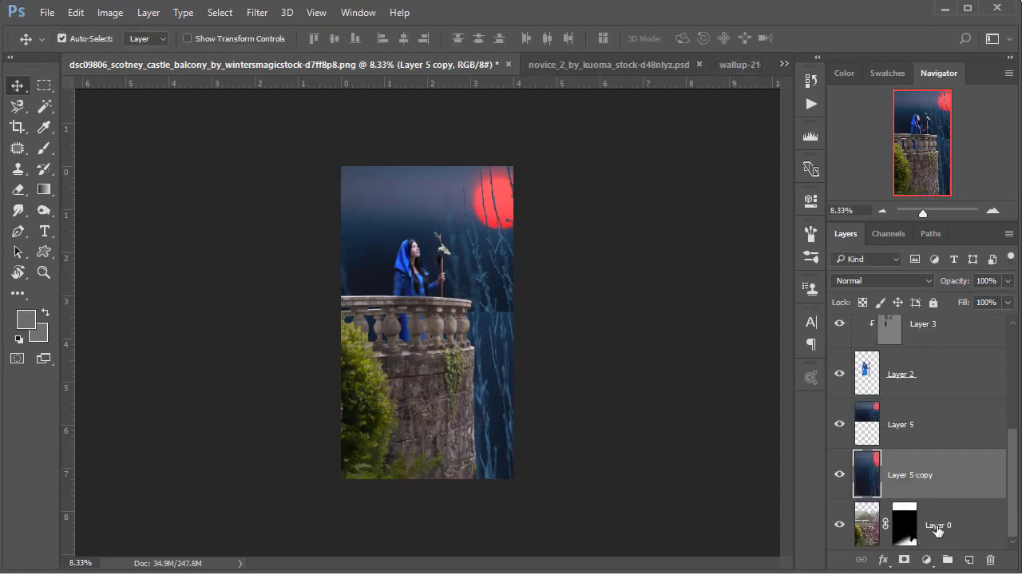
Pick a 354 px soft Eraser, then merge Layer 5 and Layer 5 copy with Ctrl+E
{"action": "left_click", "coordinate": [905, 430]}
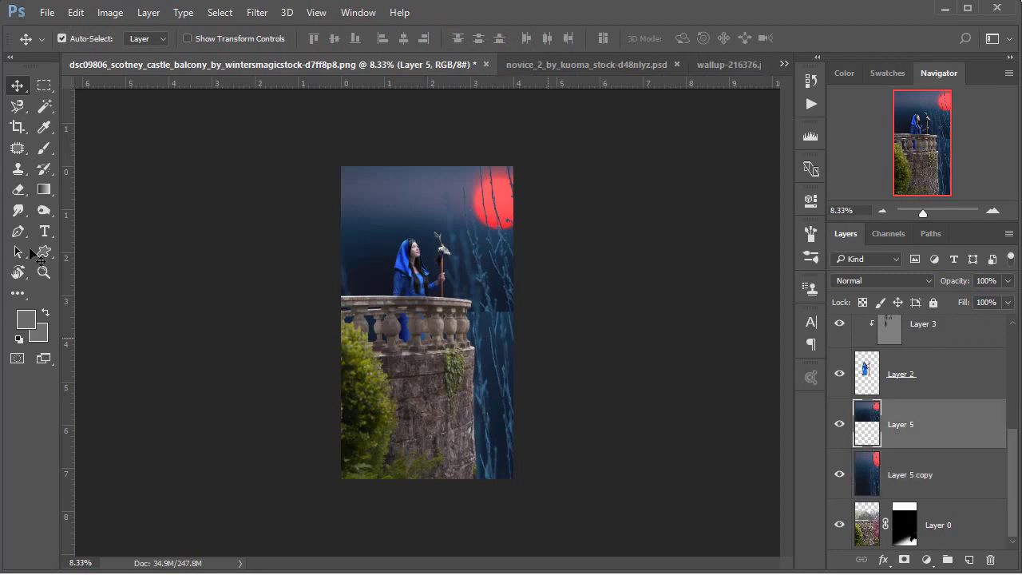
{"action": "left_click", "coordinate": [18, 189]}
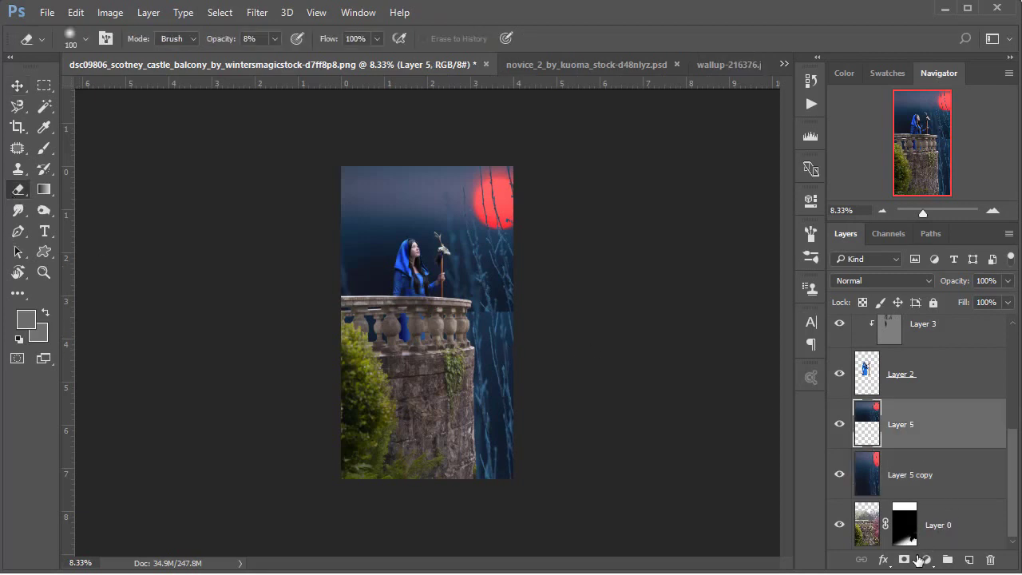
{"action": "right_click", "coordinate": [445, 264]}
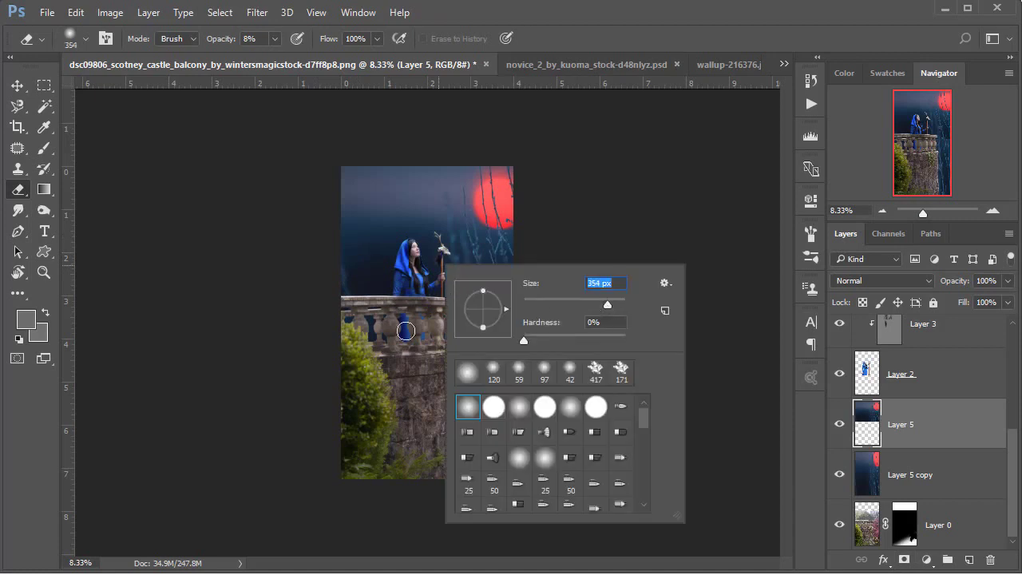
{"action": "key", "text": "Return"}
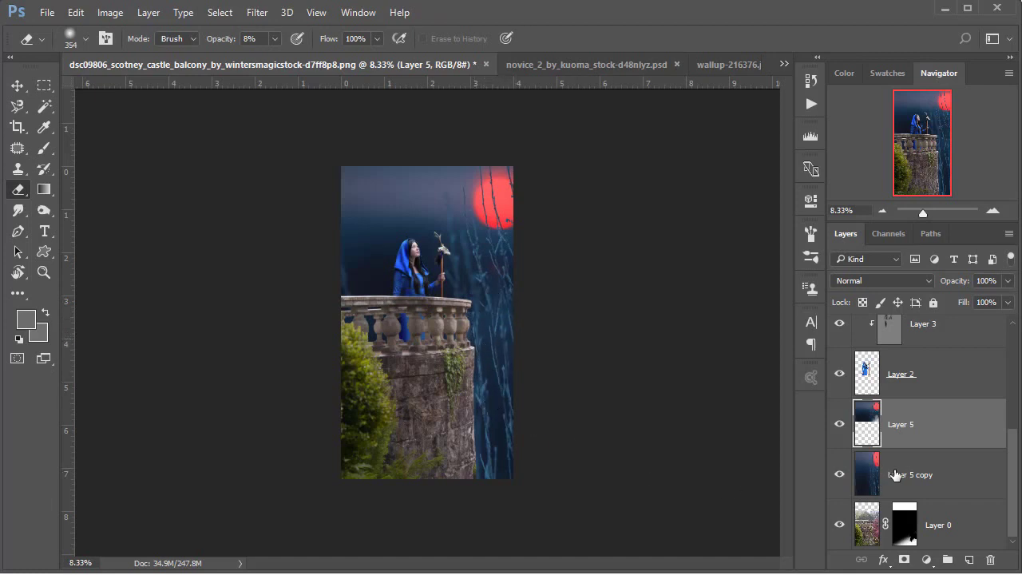
{"action": "left_click", "coordinate": [903, 475], "text": "shift"}
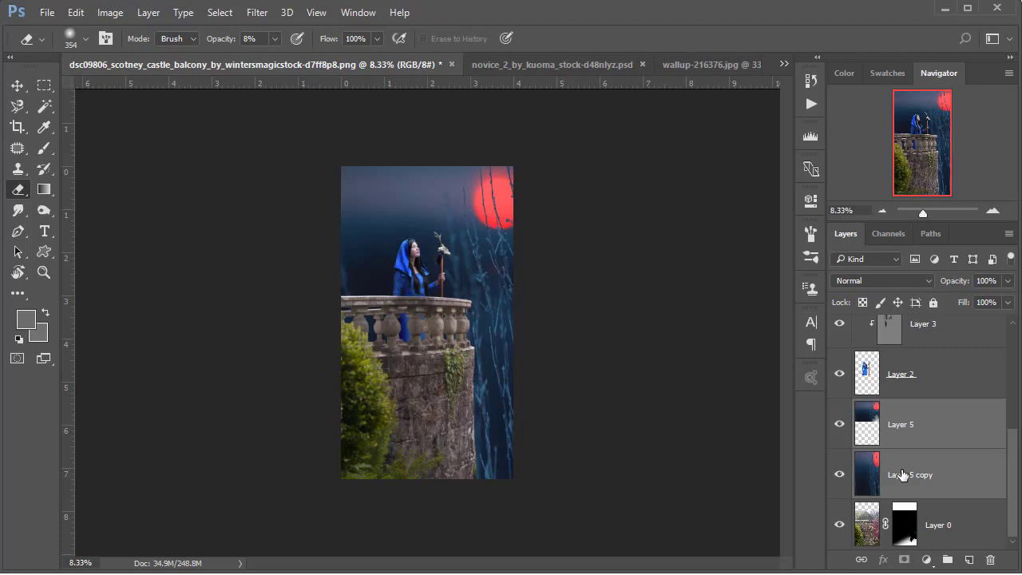
{"action": "key", "text": "ctrl+e"}
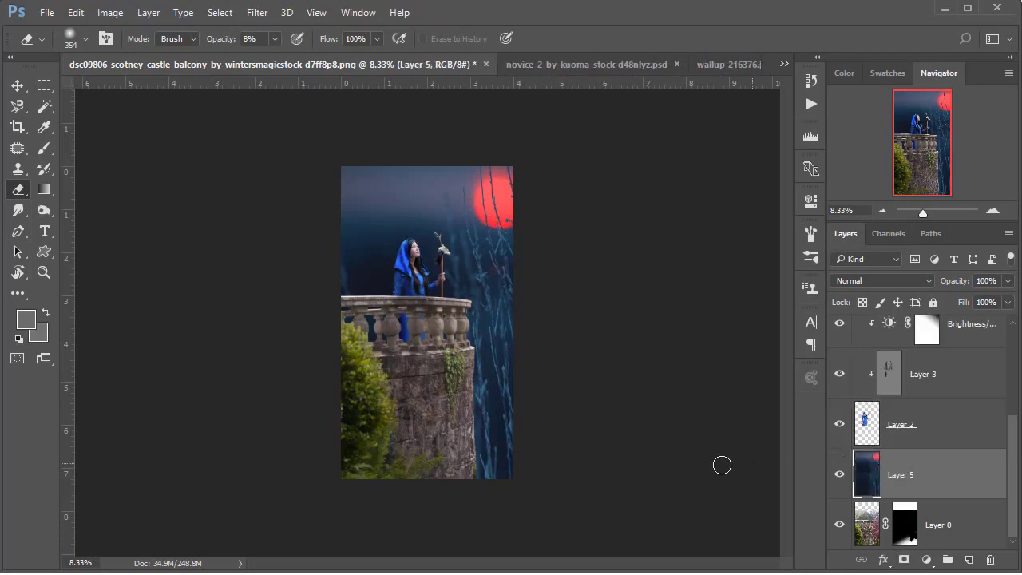
Widen Layer 5 to about 118% and shift it upward
{"action": "key", "text": "ctrl+t"}
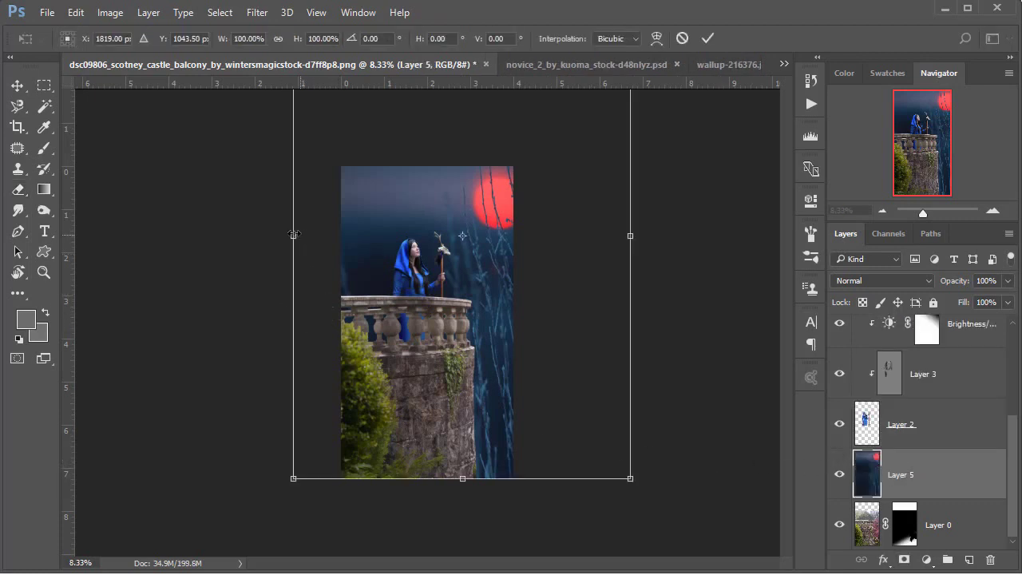
{"action": "left_click_drag", "start_coordinate": [294, 234], "coordinate": [231, 235]}
{"action": "left_click_drag", "start_coordinate": [508, 271], "coordinate": [535, 275]}
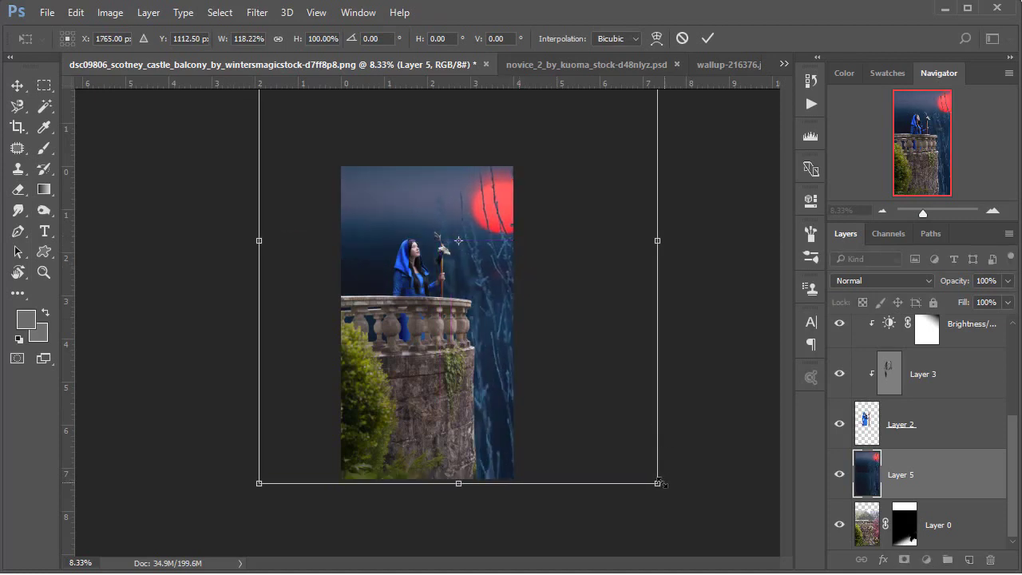
{"action": "left_click_drag", "start_coordinate": [657, 483], "coordinate": [662, 511]}
{"action": "left_click_drag", "start_coordinate": [579, 404], "coordinate": [579, 374]}
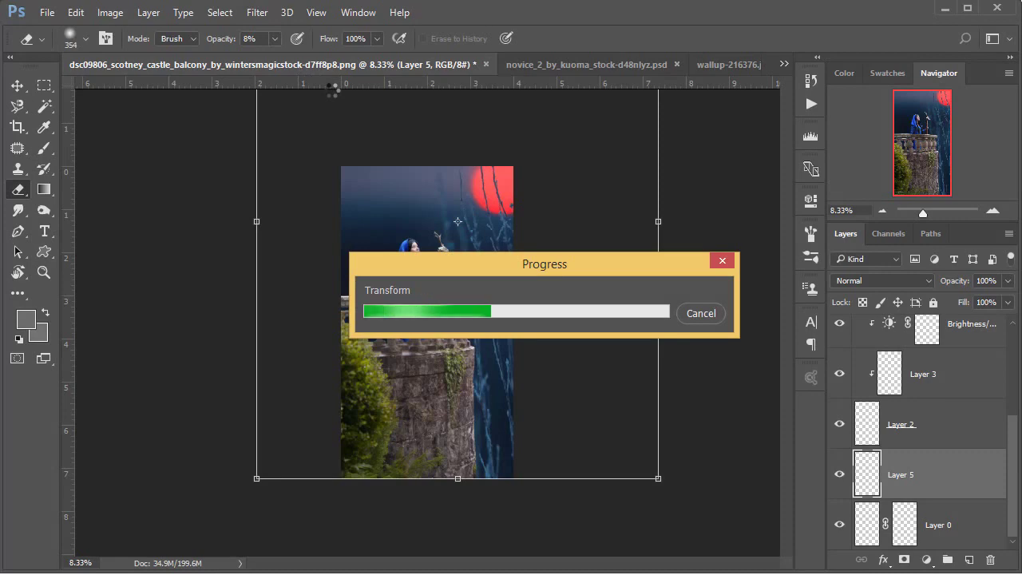
Apply a Box Blur with a 38-pixel radius to the sky layer
{"action": "left_click", "coordinate": [257, 12]}
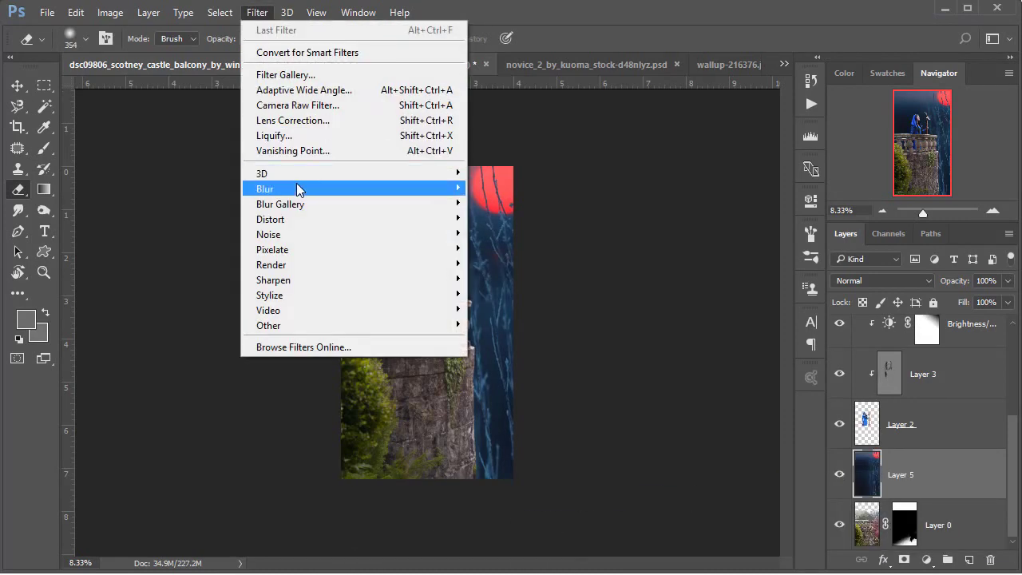
{"action": "mouse_move", "coordinate": [351, 189]}
{"action": "left_click", "coordinate": [517, 234]}
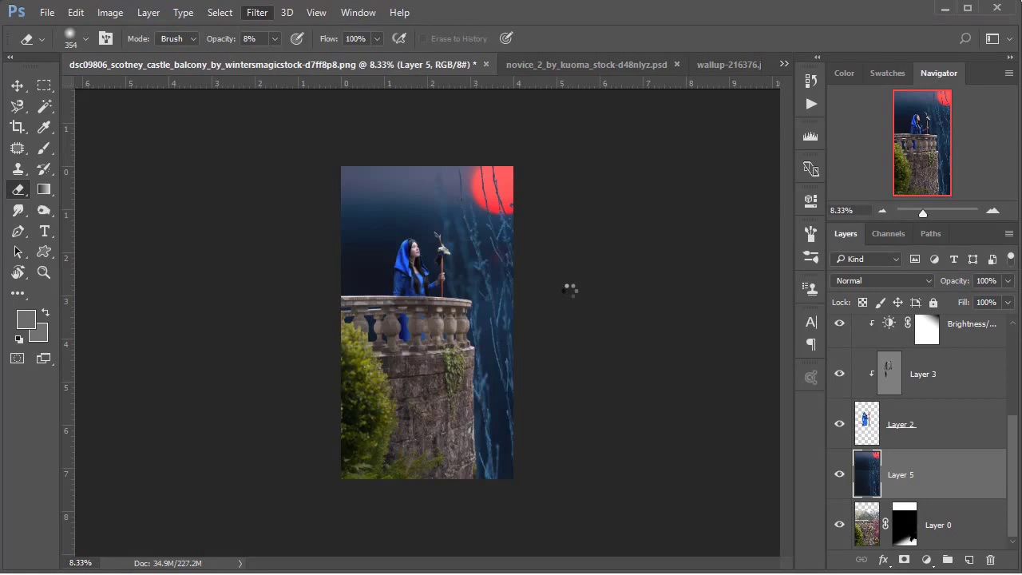
{"action": "left_click_drag", "start_coordinate": [672, 353], "coordinate": [683, 351]}
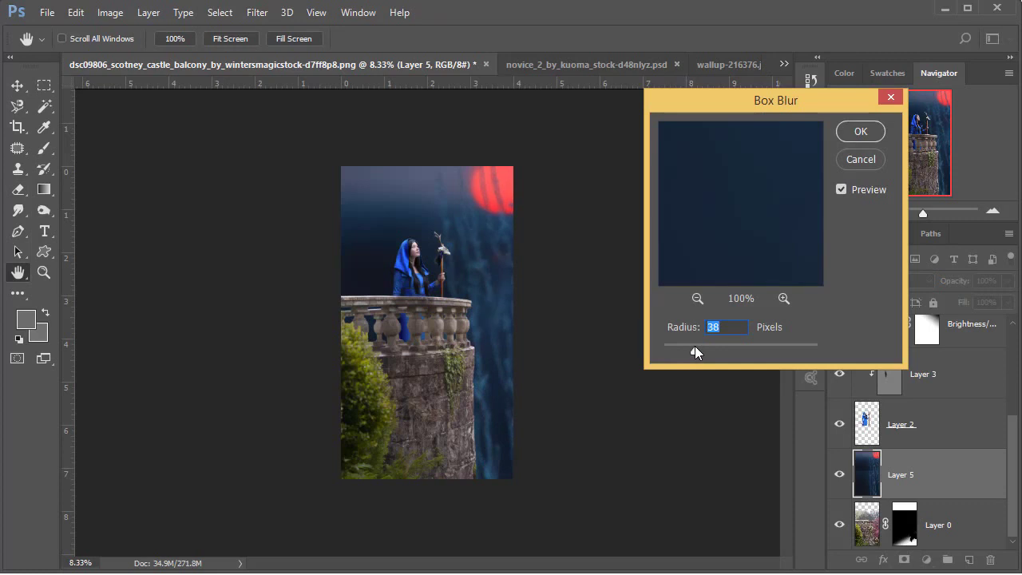
{"action": "left_click", "coordinate": [856, 131]}
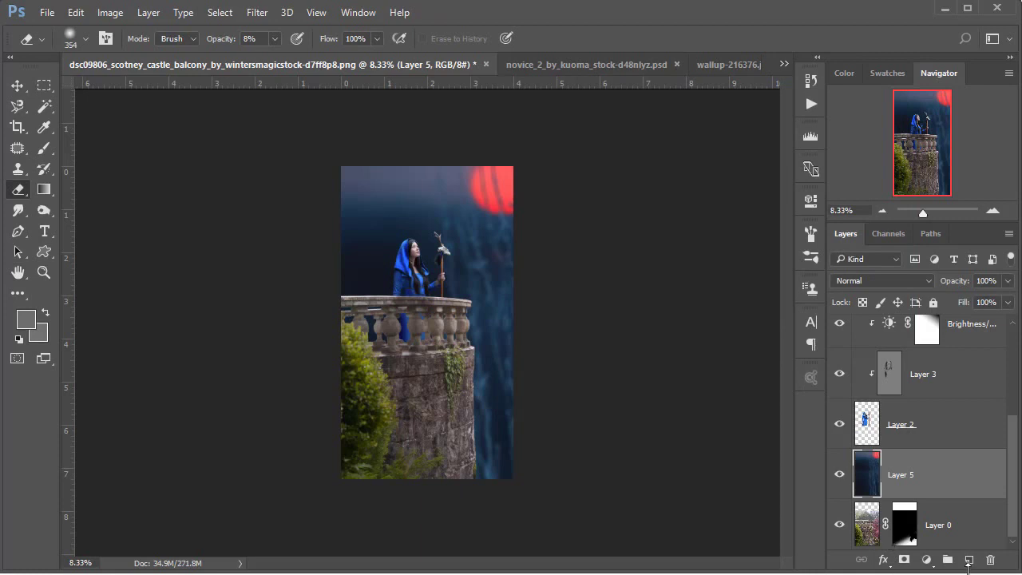
Add a gradient fill above Layer 0 with a #0a0000 starting colour stop
{"action": "left_click", "coordinate": [945, 529]}
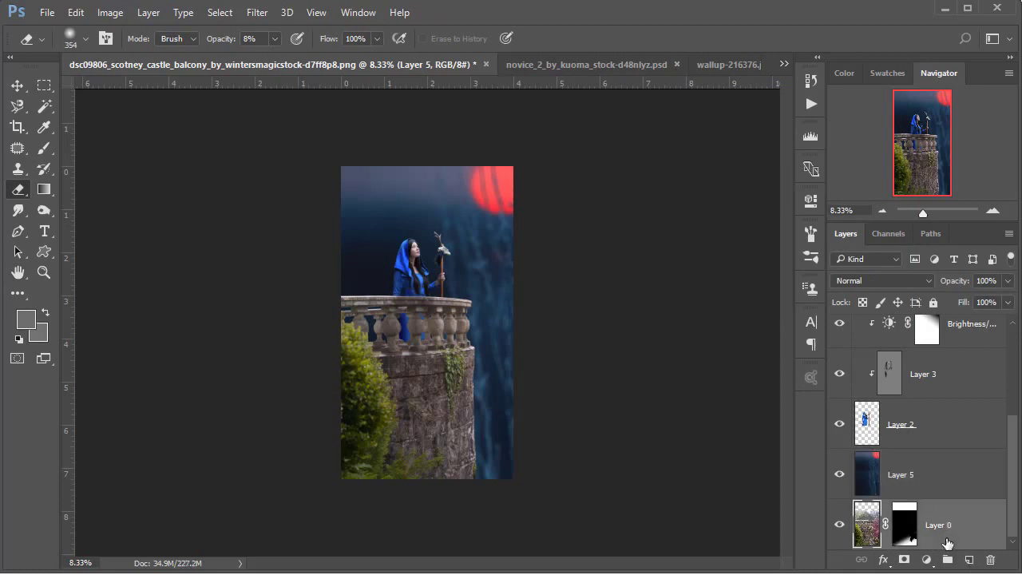
{"action": "left_click", "coordinate": [927, 560]}
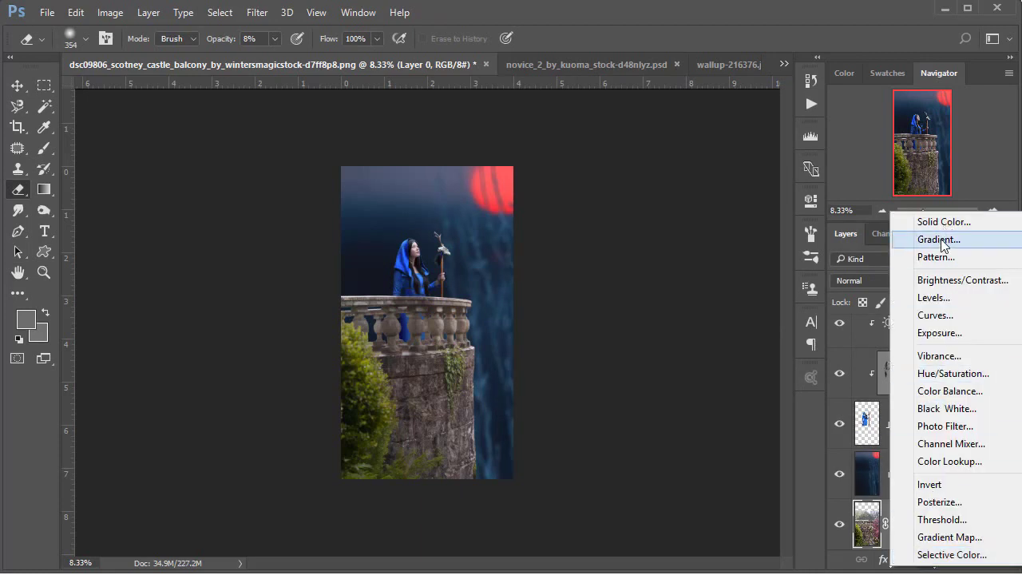
{"action": "left_click", "coordinate": [940, 240]}
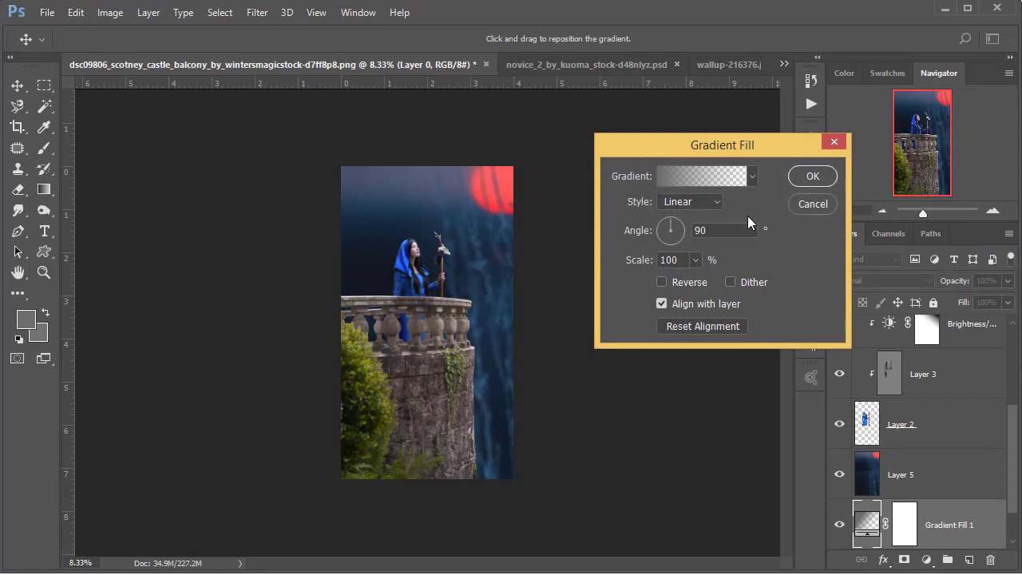
{"action": "left_click", "coordinate": [668, 177]}
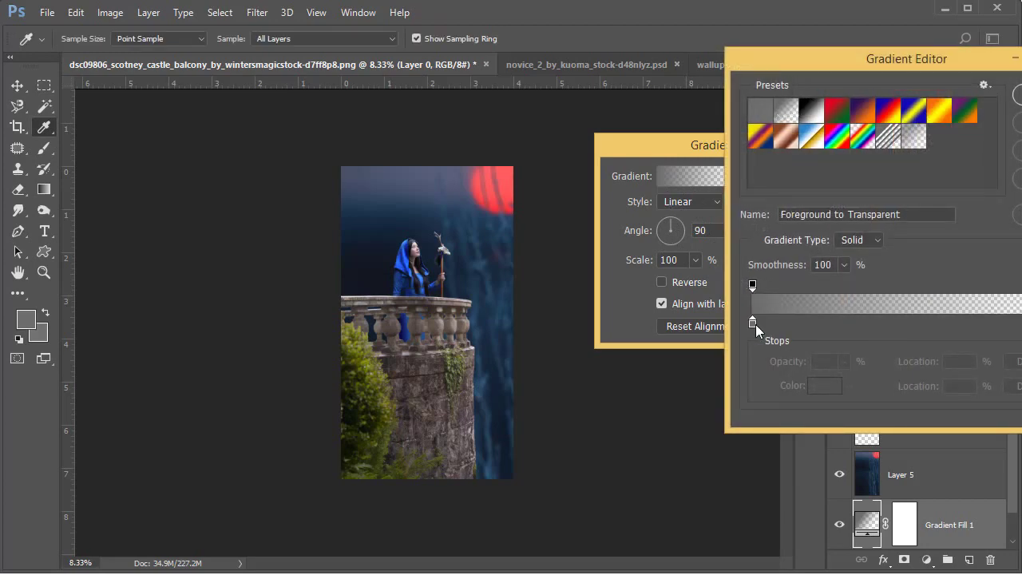
{"action": "left_click", "coordinate": [754, 324]}
{"action": "left_click", "coordinate": [822, 390]}
{"action": "type", "text": "0a0000"}
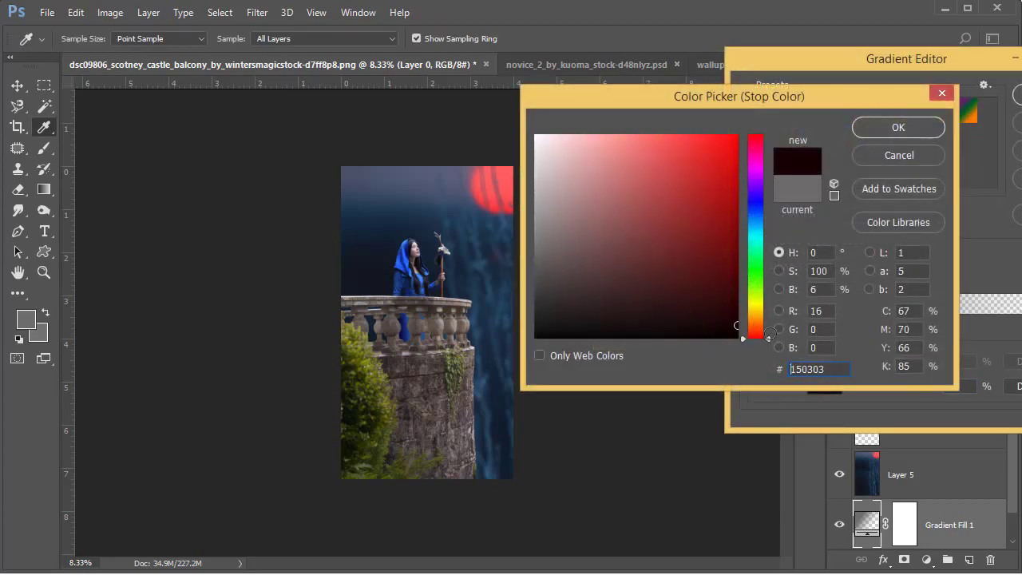
{"action": "left_click", "coordinate": [898, 129]}
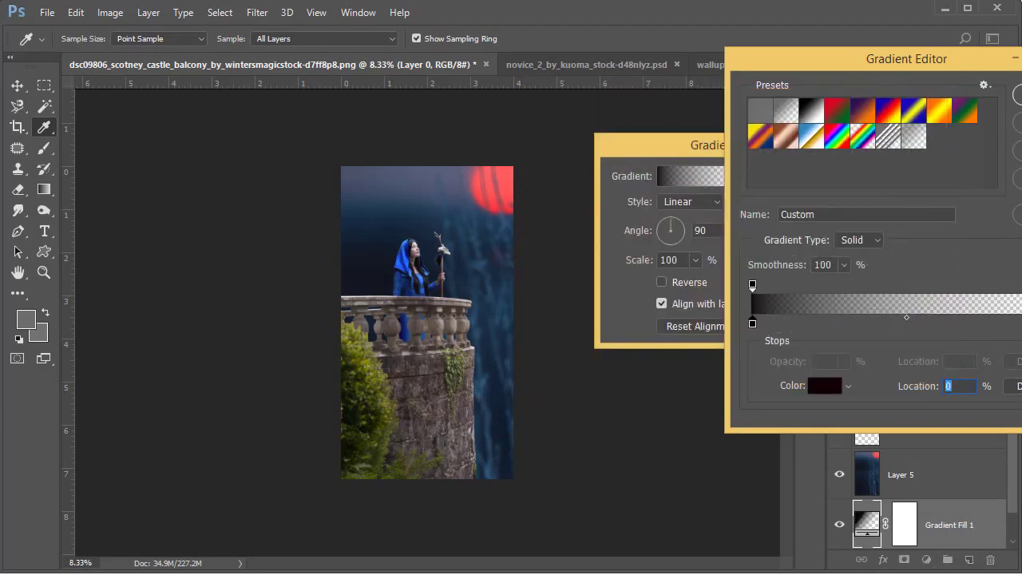
{"action": "left_click", "coordinate": [998, 295]}
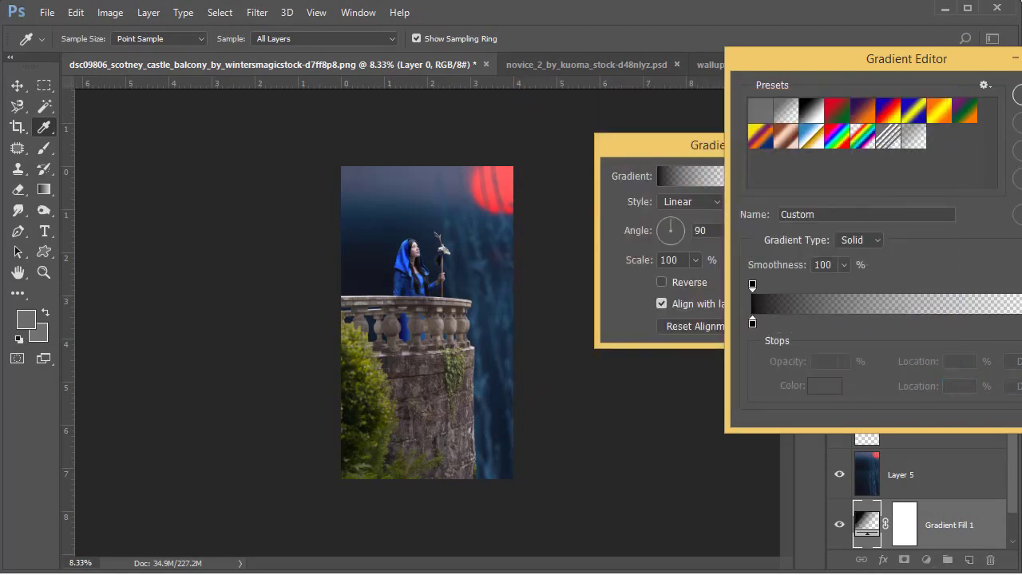
{"action": "key", "text": "Return"}
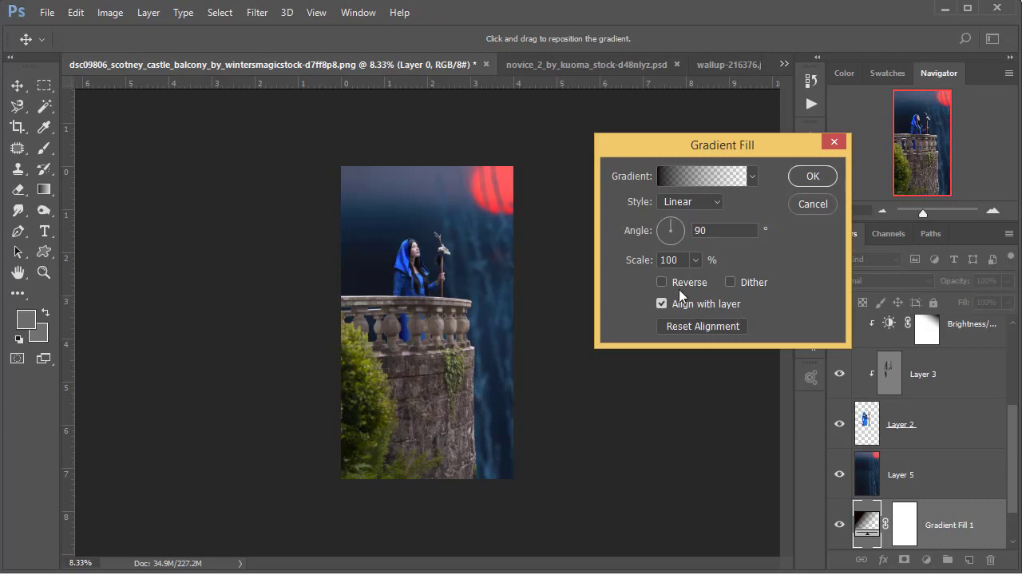
Keep the Linear gradient style and move Gradient Fill 1 and Layer 0 above Layer 5
{"action": "left_click", "coordinate": [687, 204]}
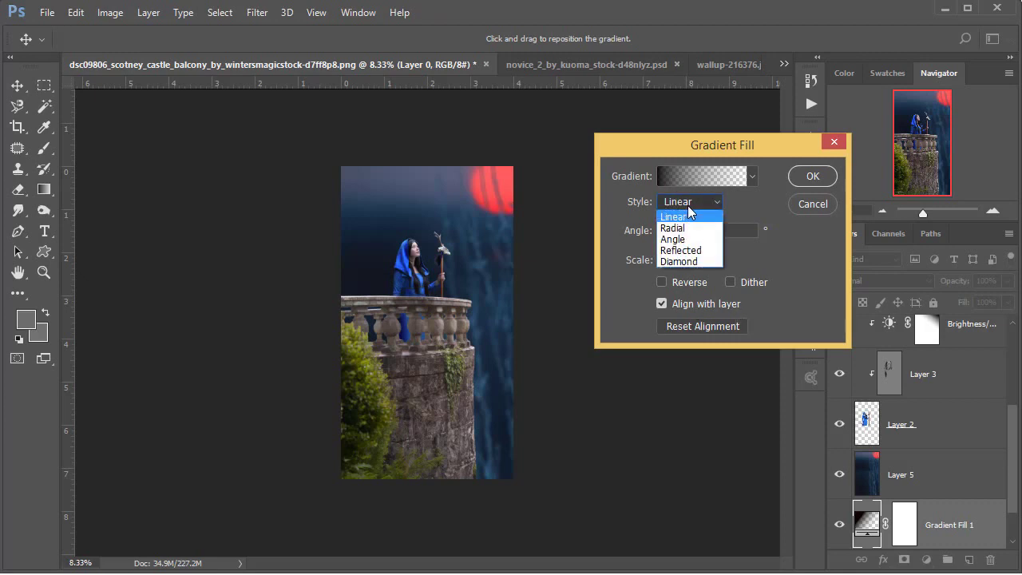
{"action": "left_click", "coordinate": [688, 205]}
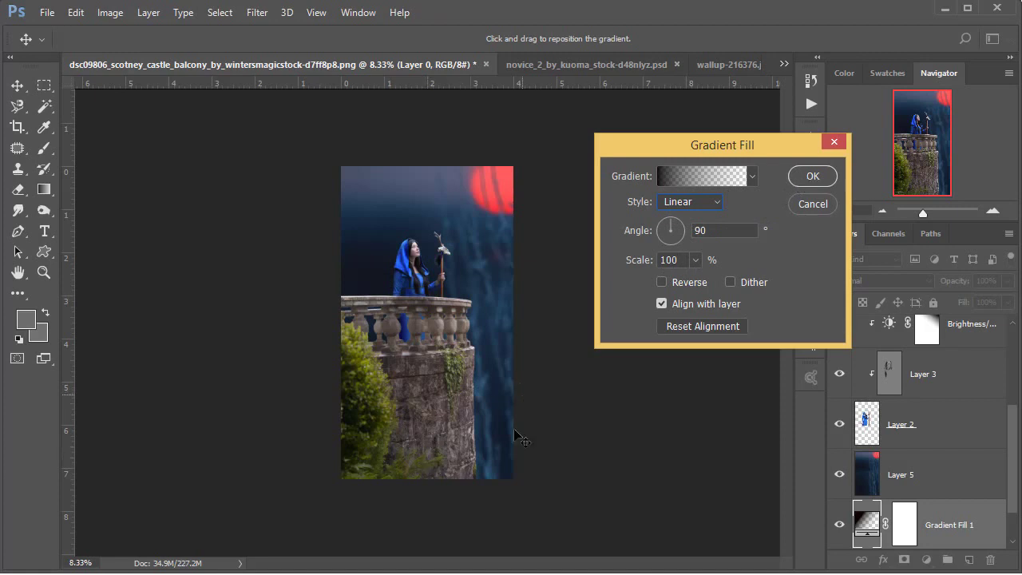
{"action": "left_click", "coordinate": [811, 177]}
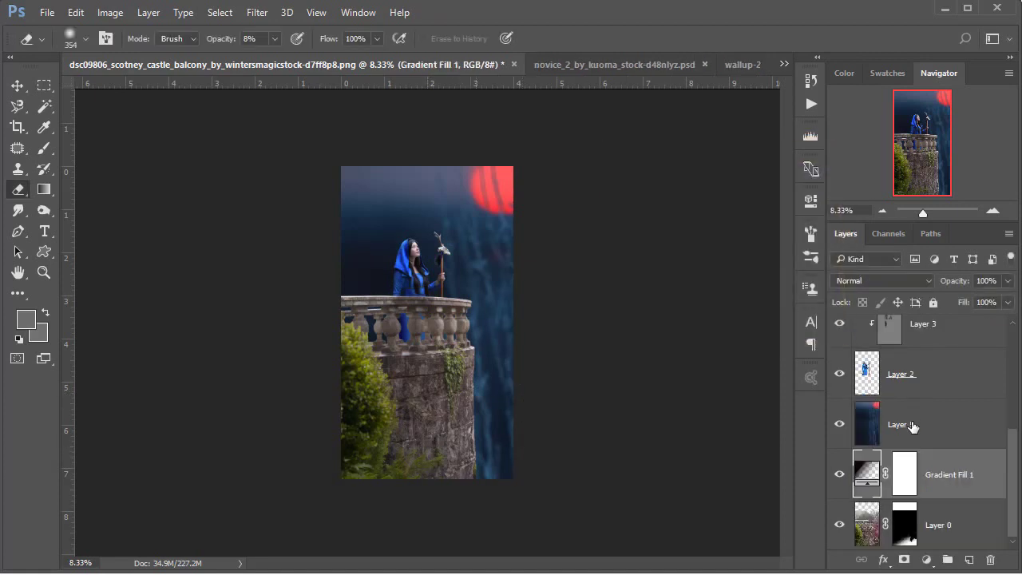
{"action": "left_click_drag", "start_coordinate": [934, 459], "coordinate": [926, 404]}
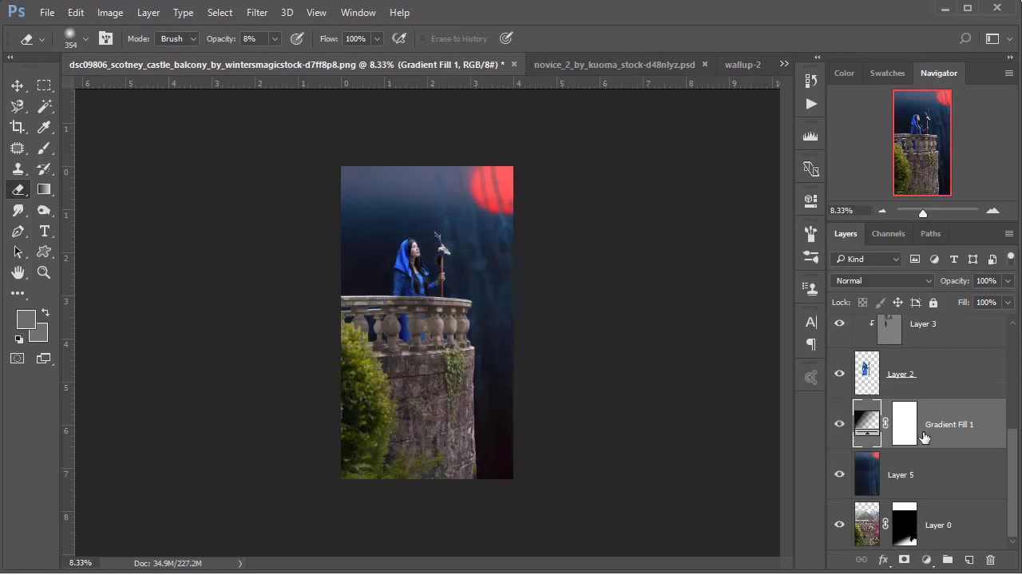
{"action": "double_click", "coordinate": [867, 429]}
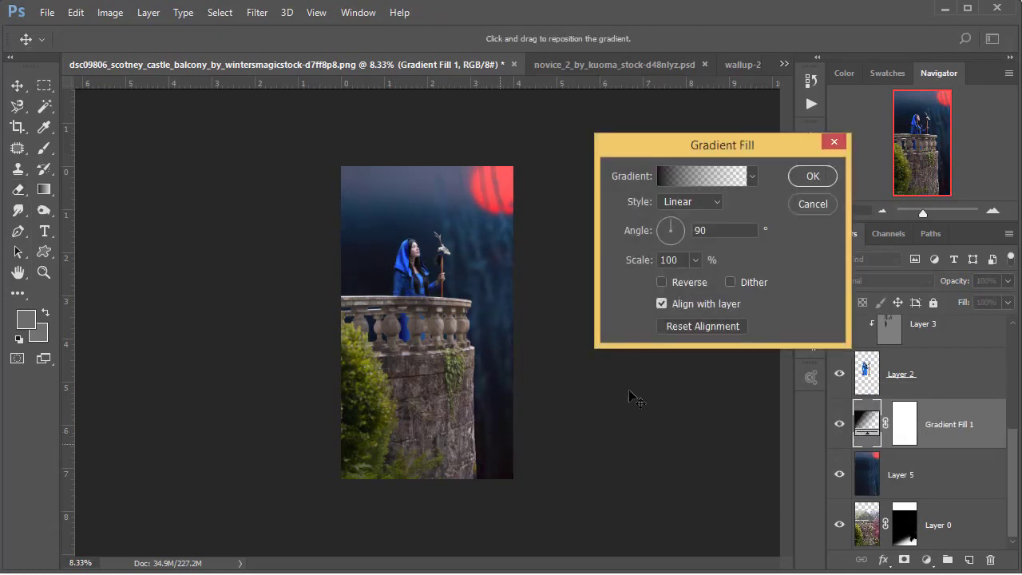
{"action": "left_click", "coordinate": [813, 177]}
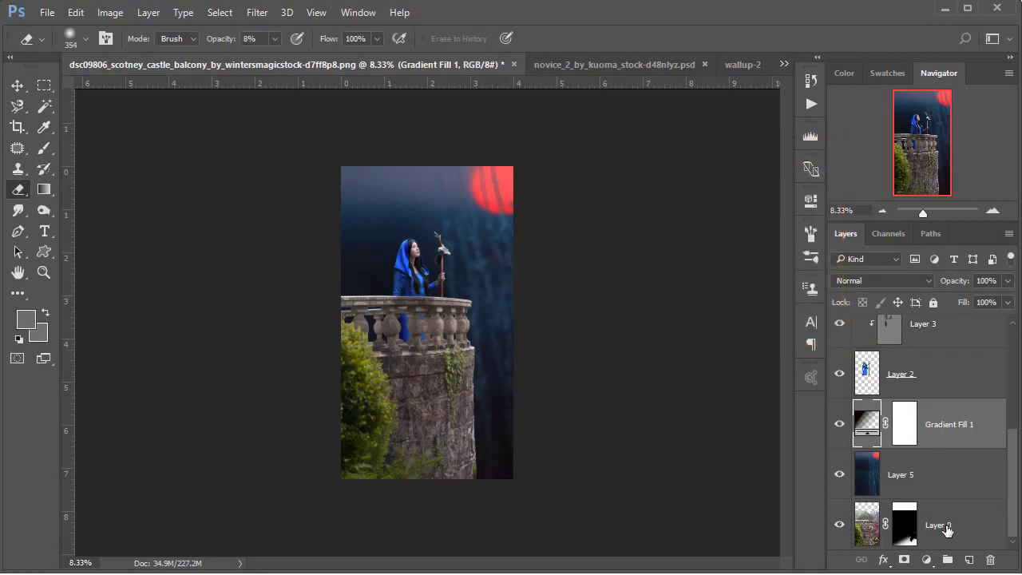
{"action": "left_click_drag", "start_coordinate": [948, 530], "coordinate": [927, 479]}
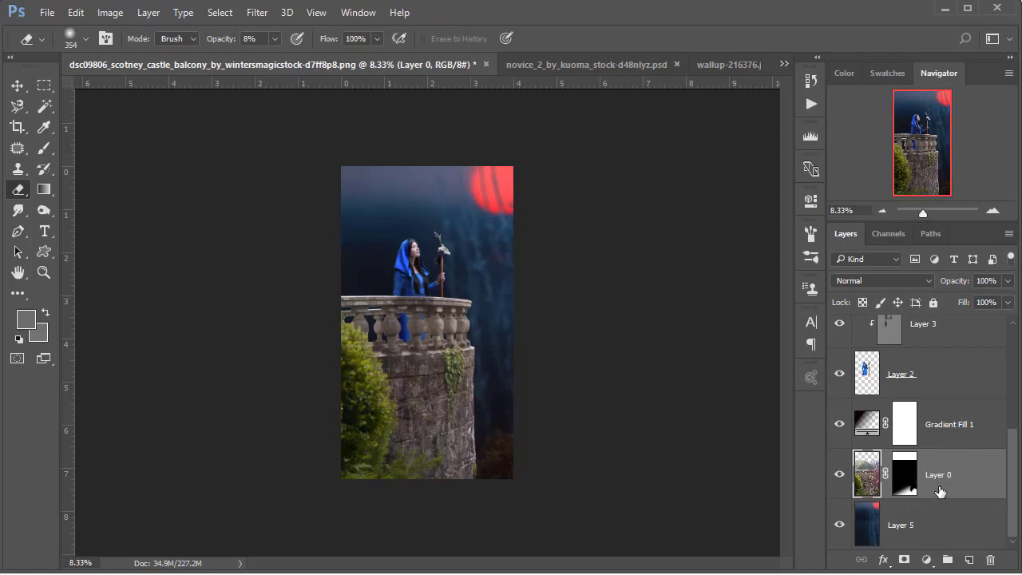
Stretch the Layer 5 night-sky backdrop to 113.64% width and 107.60% height, moving the moon left
{"action": "scroll", "coordinate": [442, 216], "scroll_direction": "up", "scroll_amount": 2}
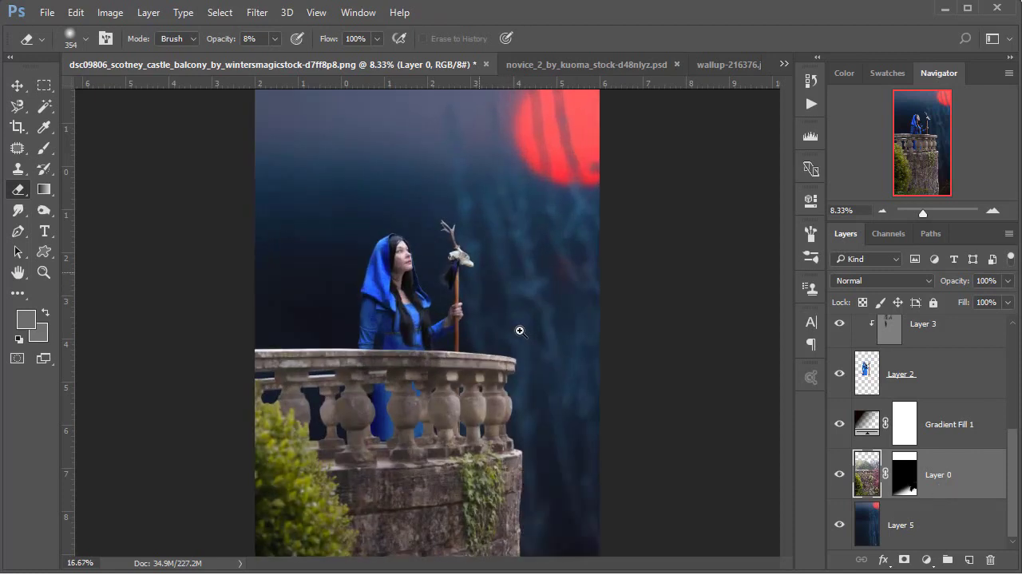
{"action": "left_click", "coordinate": [885, 524]}
{"action": "scroll", "coordinate": [339, 360], "scroll_direction": "down", "scroll_amount": 2}
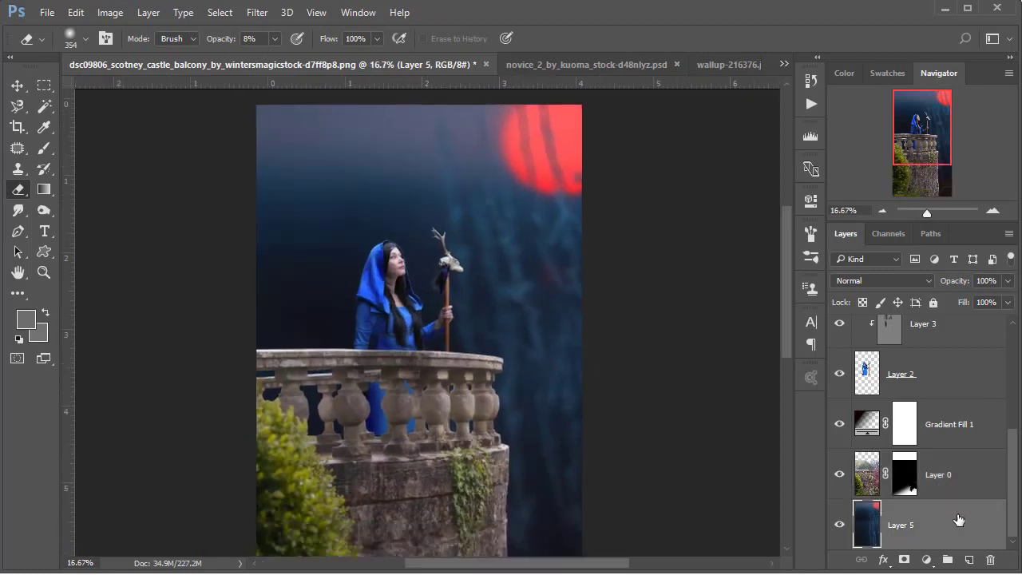
{"action": "key", "text": "ctrl+t"}
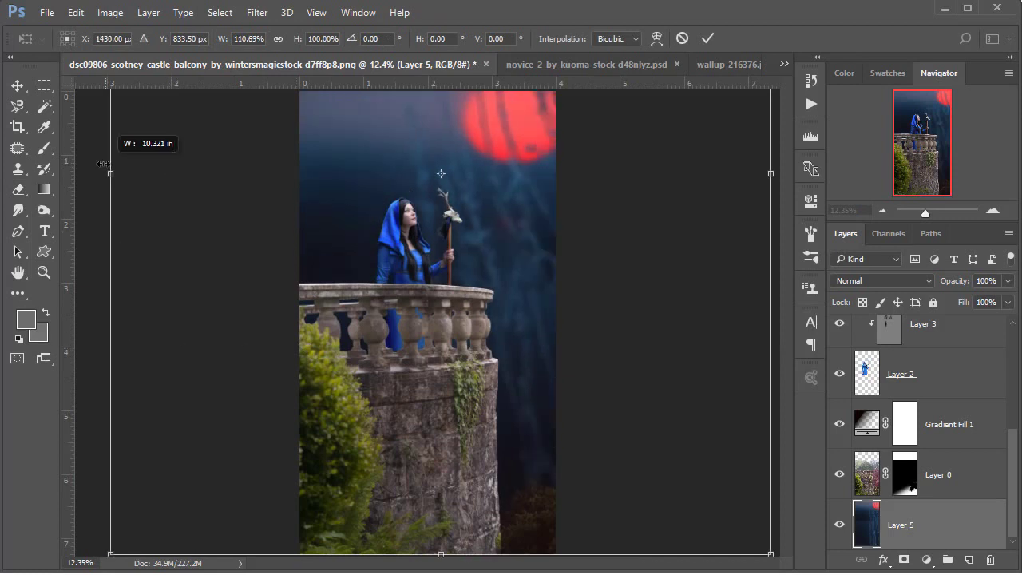
{"action": "left_click_drag", "start_coordinate": [168, 169], "coordinate": [87, 169]}
{"action": "scroll", "coordinate": [485, 221], "scroll_direction": "down", "scroll_amount": 1}
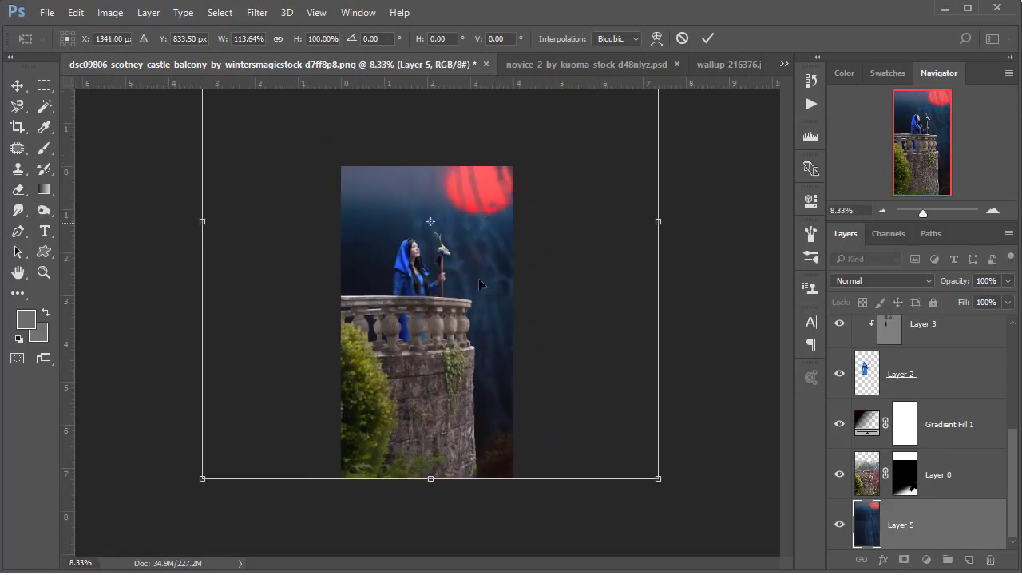
{"action": "left_click_drag", "start_coordinate": [430, 501], "coordinate": [430, 518]}
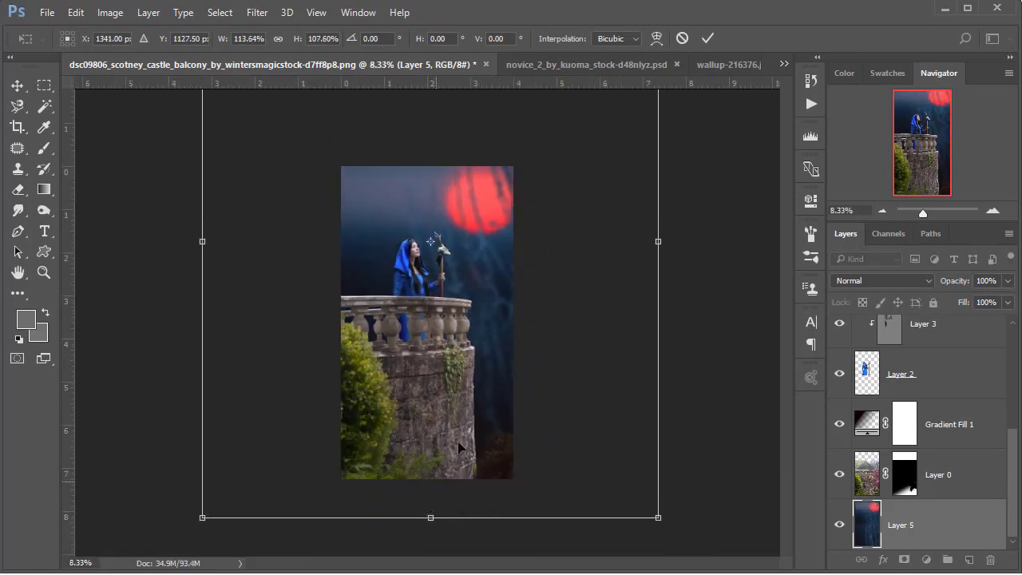
{"action": "left_click", "coordinate": [716, 36]}
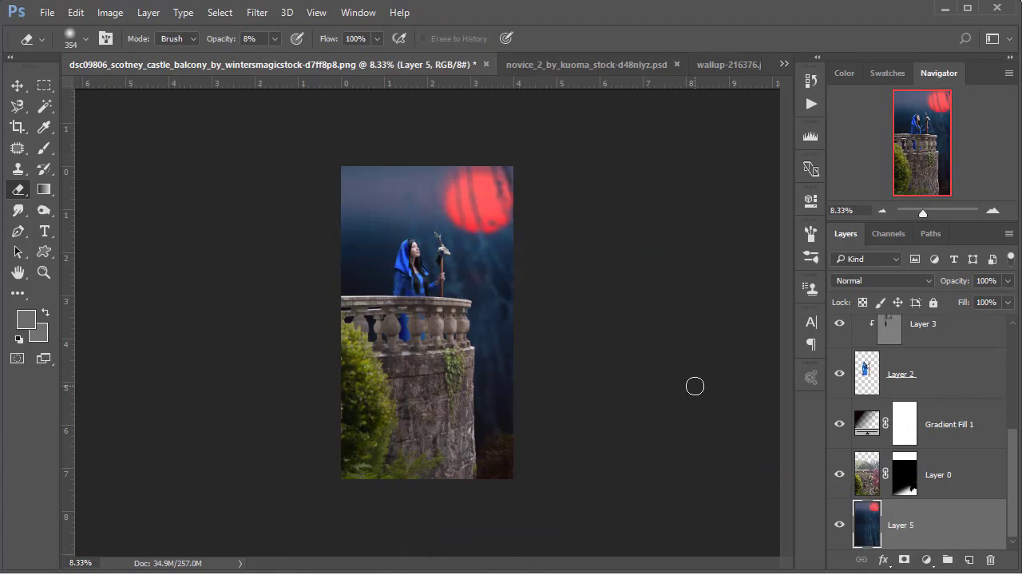
{"action": "scroll", "coordinate": [695, 386], "scroll_direction": "up", "scroll_amount": 2}
{"action": "left_click_drag", "start_coordinate": [535, 184], "coordinate": [595, 338]}
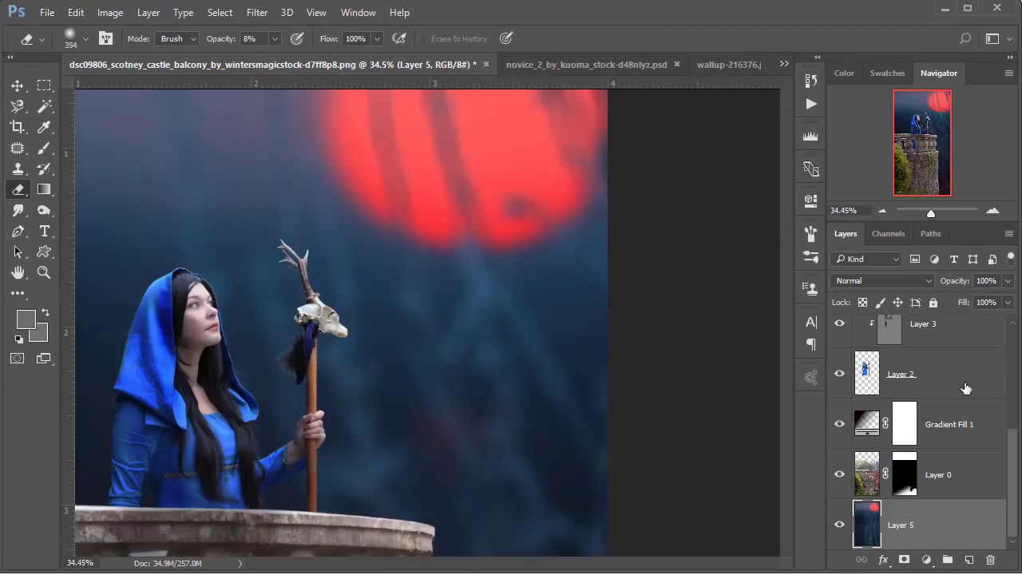
{"action": "left_click", "coordinate": [966, 388]}
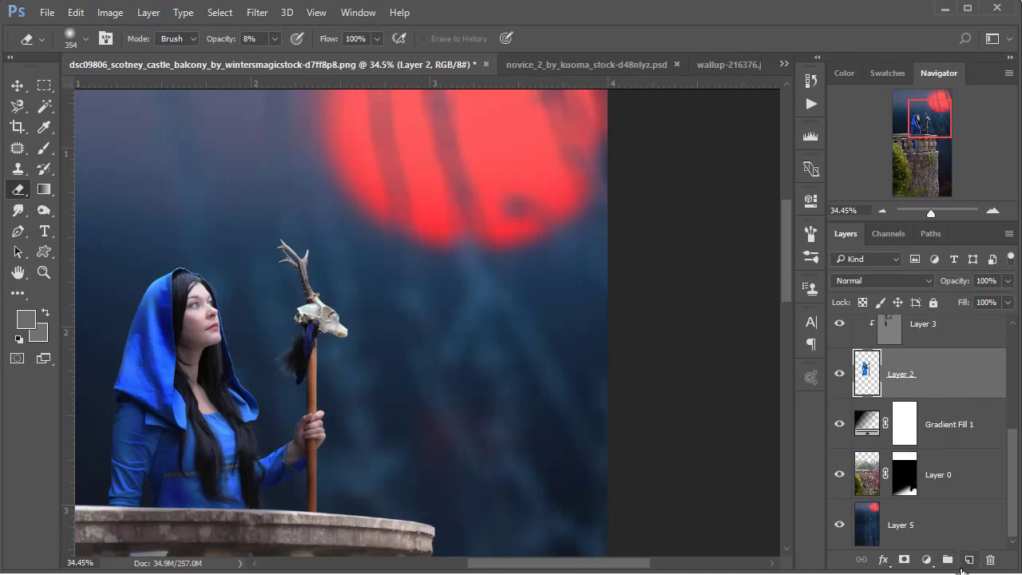
{"action": "left_click", "coordinate": [926, 560]}
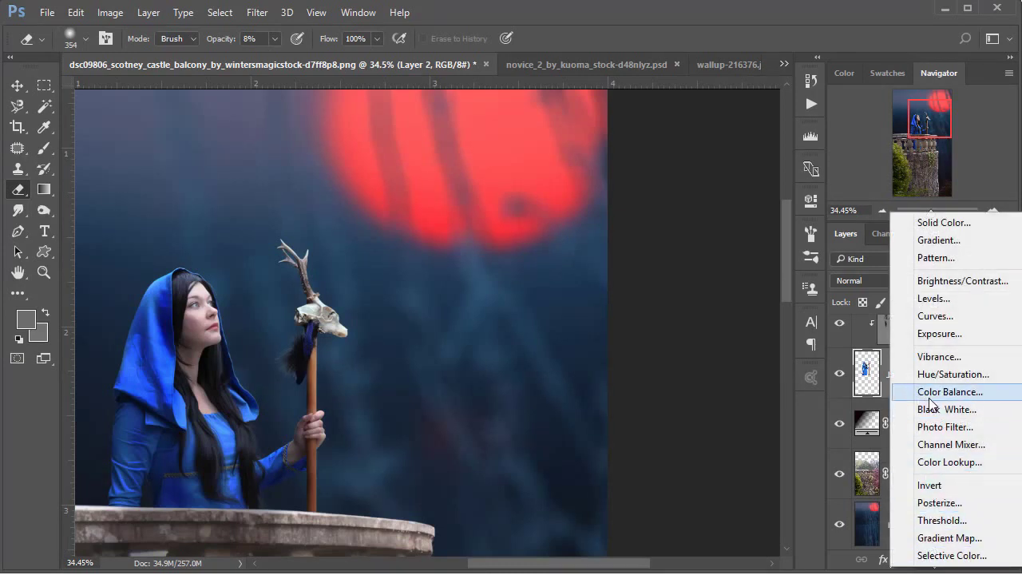
{"action": "left_click", "coordinate": [882, 560]}
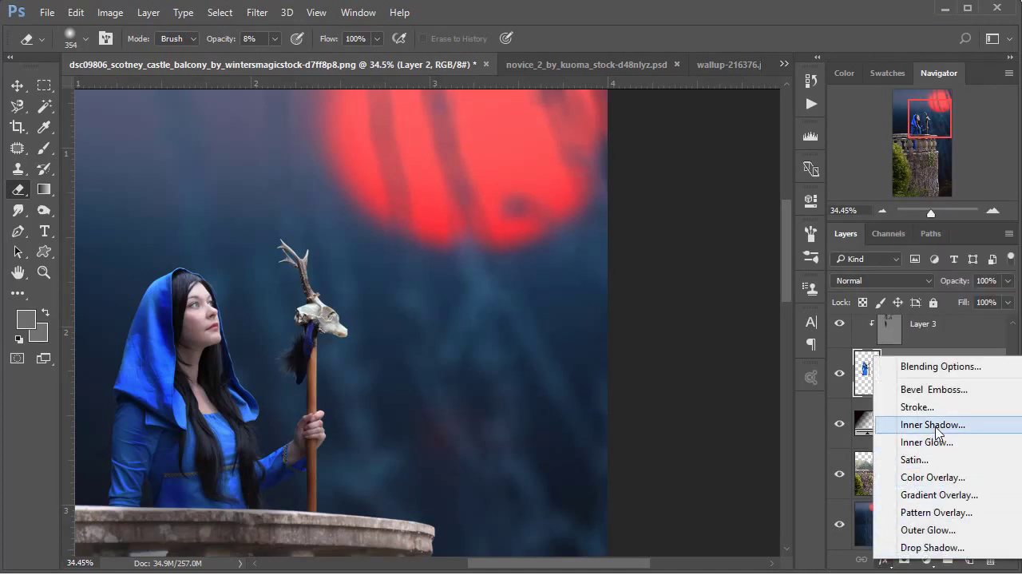
{"action": "left_click", "coordinate": [938, 428]}
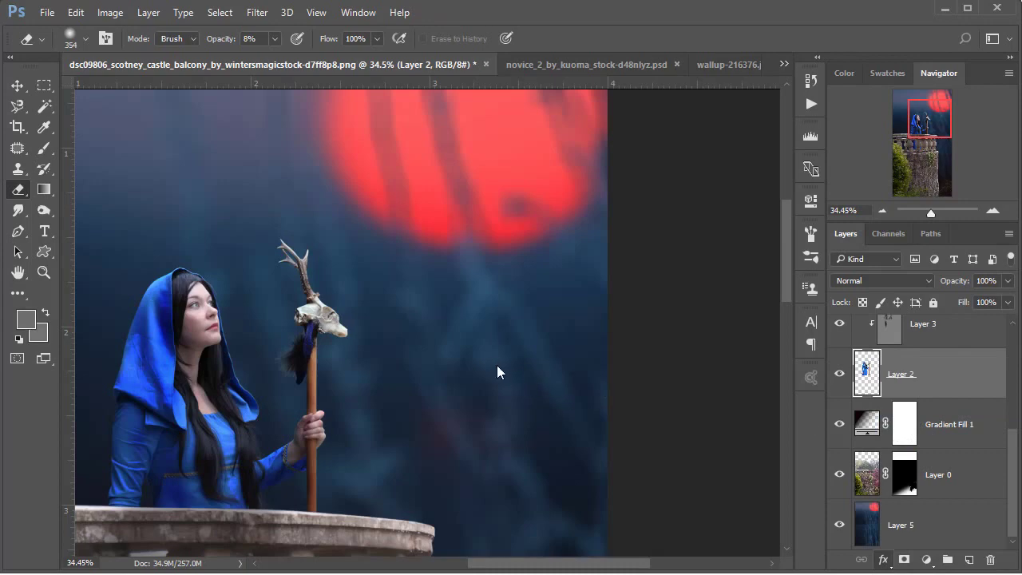
{"action": "key", "text": "h"}
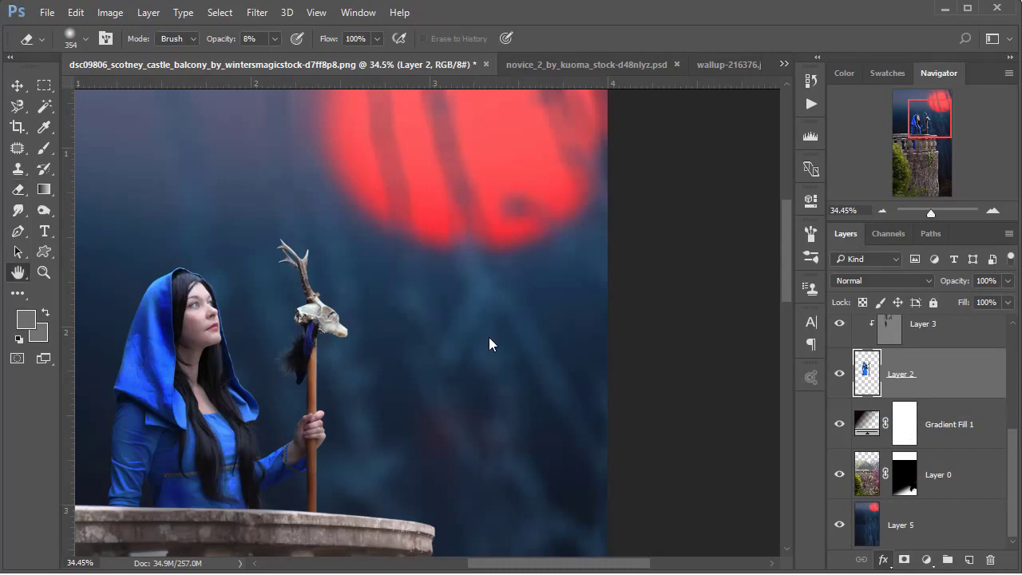
Give Layer 2 a moon-red (fe5757) Inner Shadow at 65°, 31 px distance and 36 px size
{"action": "key", "text": "F2"}
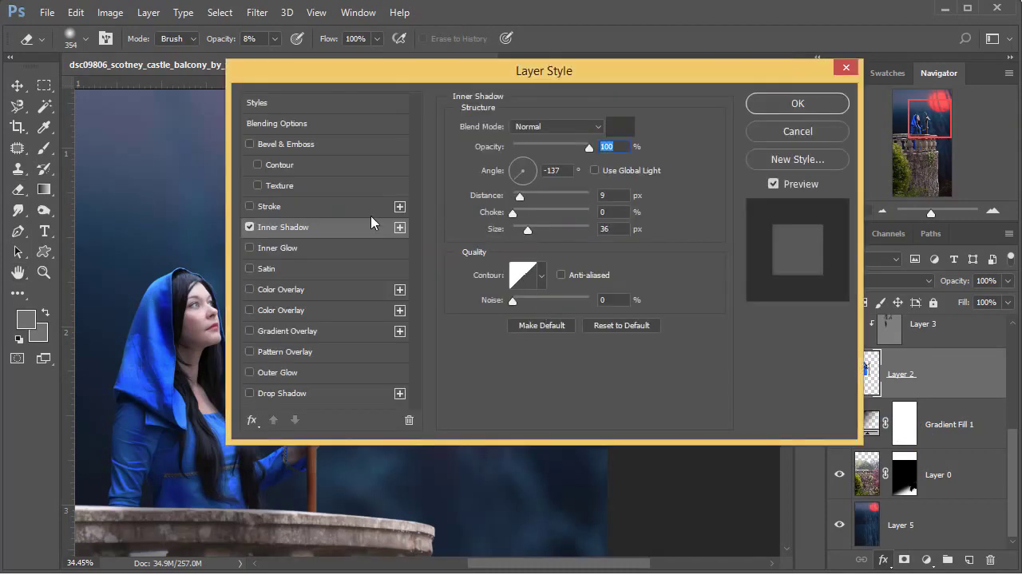
{"action": "mouse_move", "coordinate": [386, 76]}
{"action": "left_mouse_down"}
{"action": "mouse_move", "coordinate": [539, 283]}
{"action": "mouse_move", "coordinate": [476, 243]}
{"action": "left_mouse_up"}
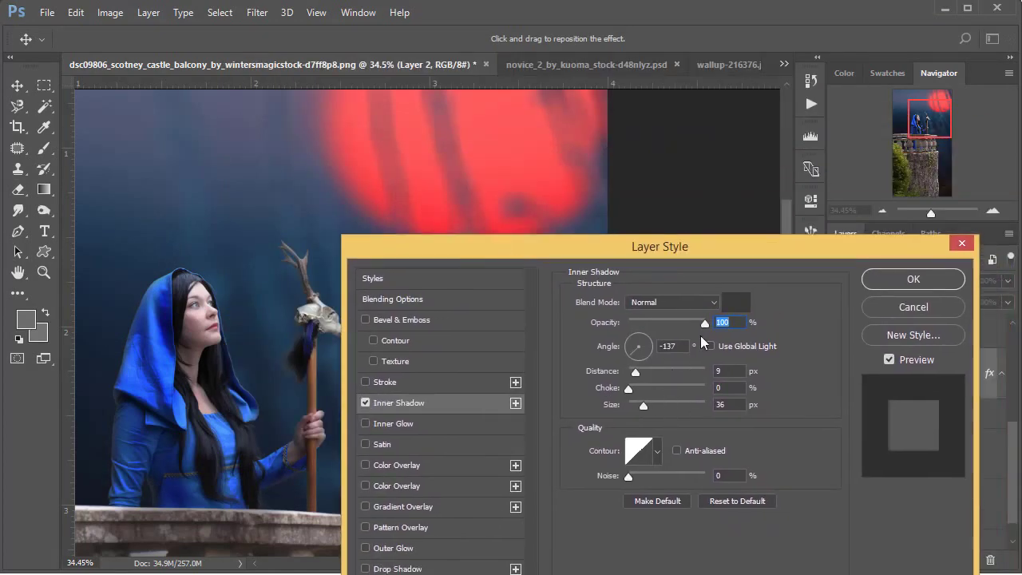
{"action": "left_click", "coordinate": [736, 302]}
{"action": "left_click", "coordinate": [484, 144]}
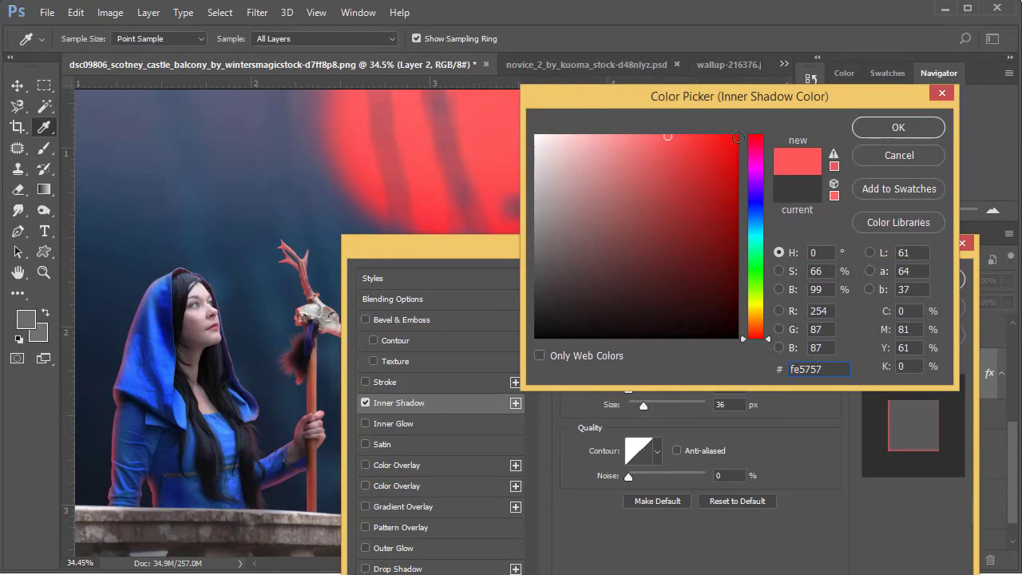
{"action": "left_click", "coordinate": [871, 128]}
{"action": "mouse_move", "coordinate": [177, 392]}
{"action": "left_mouse_down"}
{"action": "mouse_move", "coordinate": [204, 374]}
{"action": "mouse_move", "coordinate": [179, 391]}
{"action": "mouse_move", "coordinate": [191, 400]}
{"action": "left_mouse_up"}
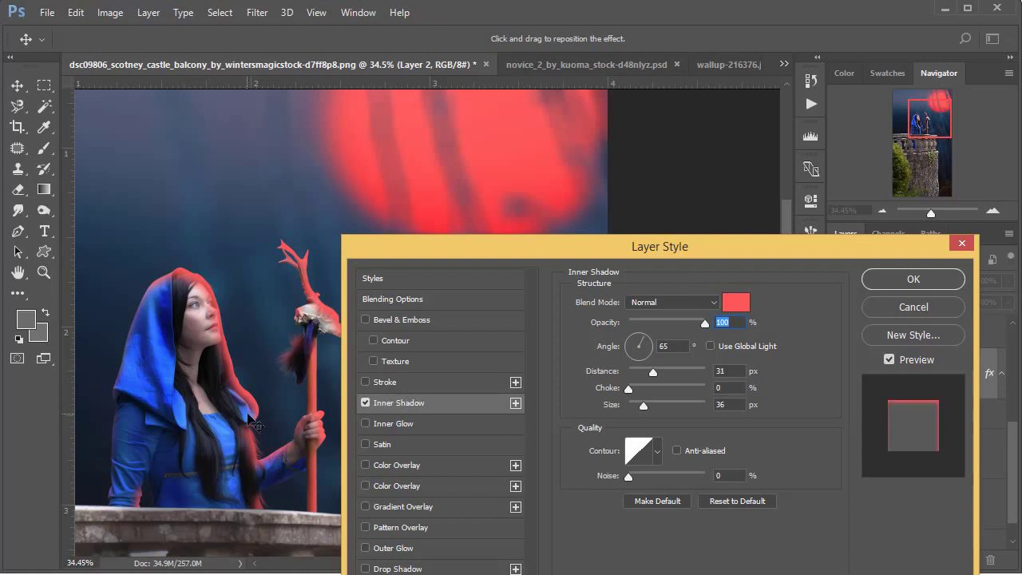
{"action": "left_click", "coordinate": [872, 277]}
Split Layer 2's inner shadow effect into its own clipped layer and select it
{"action": "key", "text": "e"}
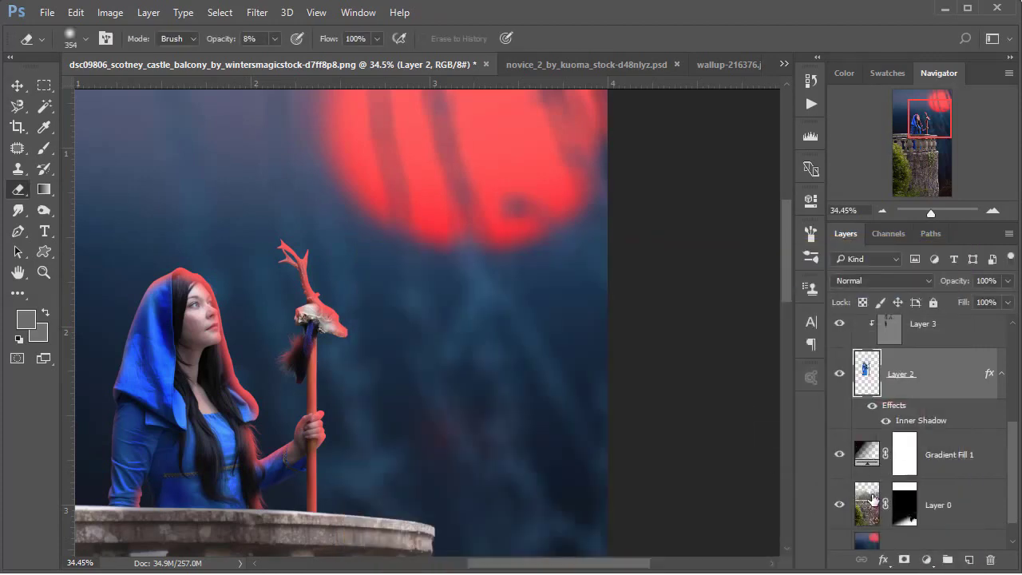
{"action": "right_click", "coordinate": [990, 377]}
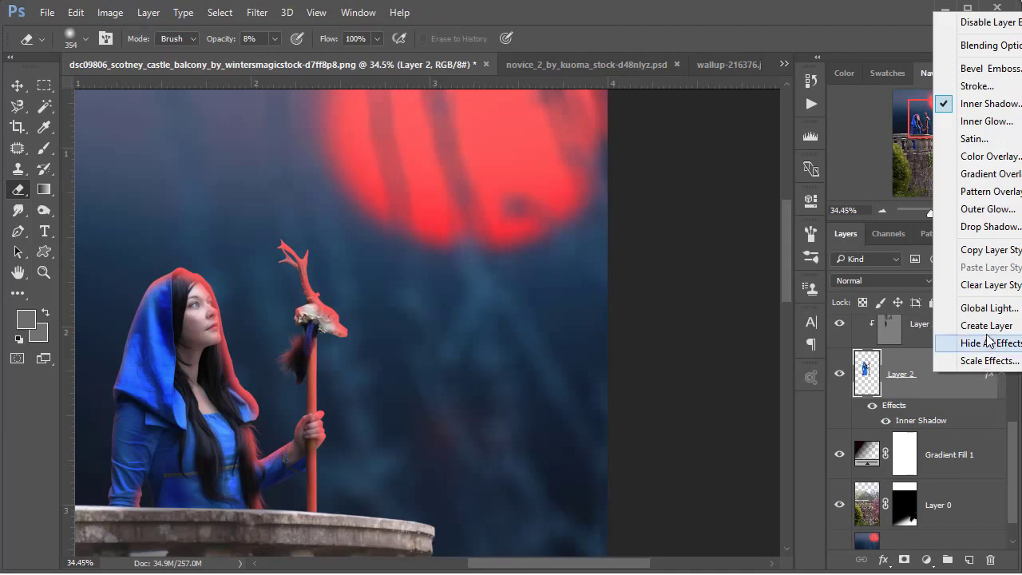
{"action": "left_click", "coordinate": [958, 325]}
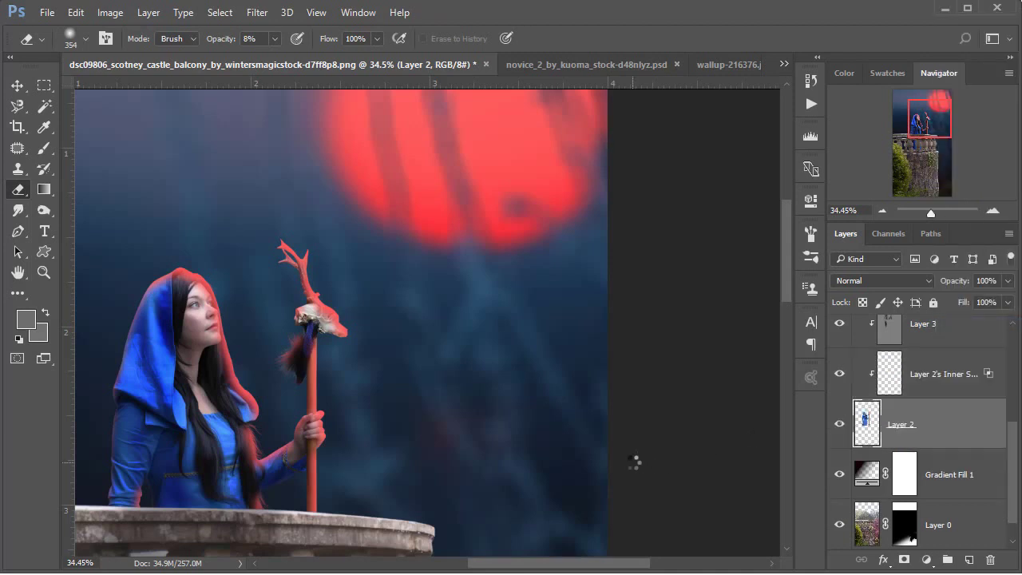
{"action": "left_click", "coordinate": [947, 383]}
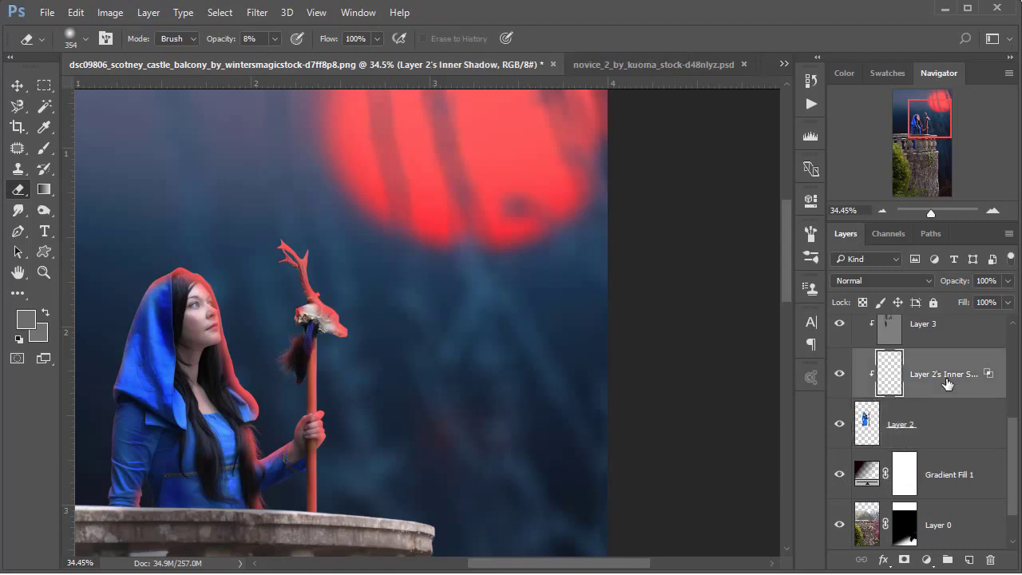
Blend the Inner Shadow layer as Linear Dodge (Add) at 51% opacity
{"action": "left_click", "coordinate": [842, 376]}
{"action": "left_click", "coordinate": [841, 375]}
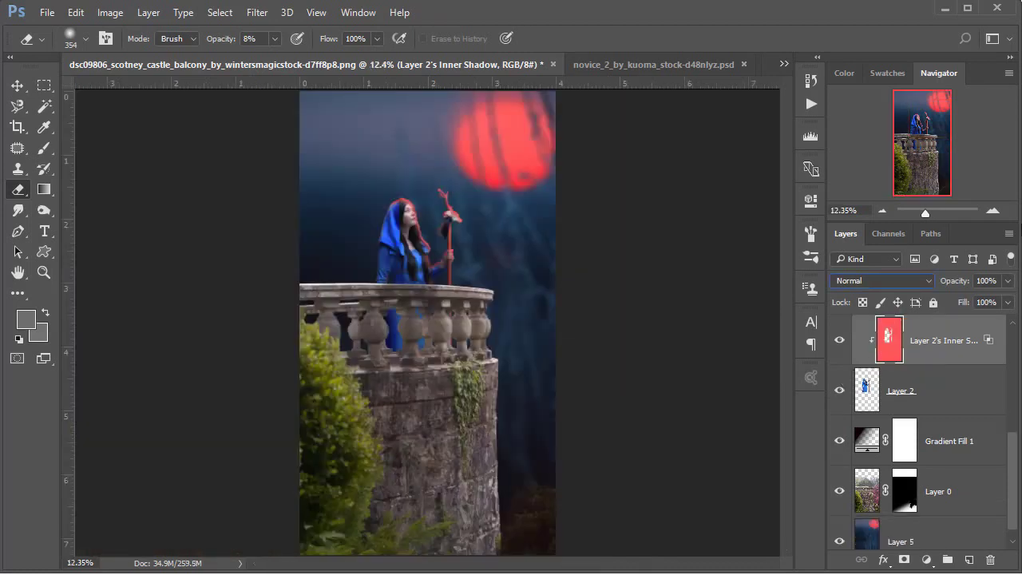
{"action": "left_click", "coordinate": [887, 281]}
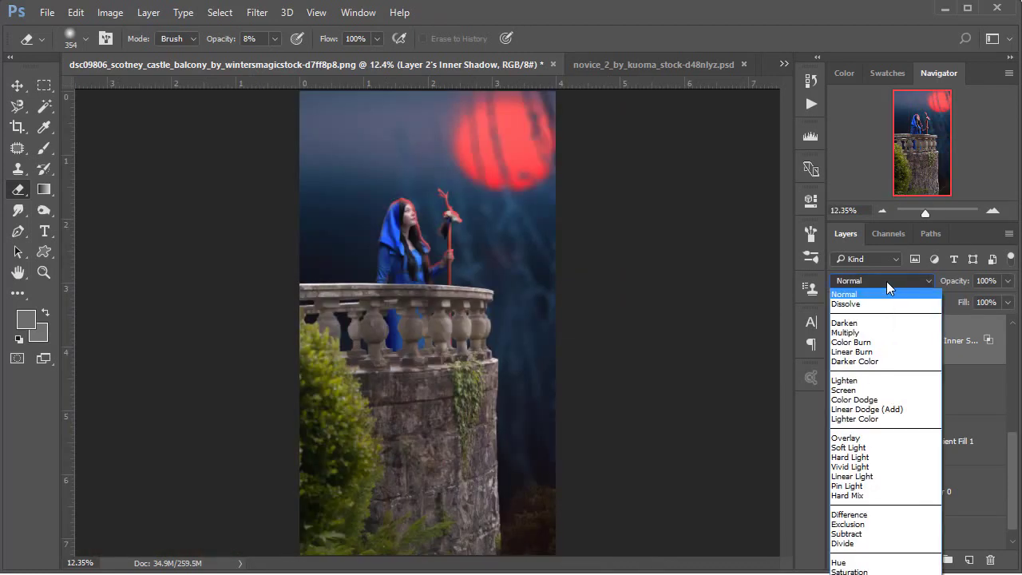
{"action": "left_click", "coordinate": [869, 409]}
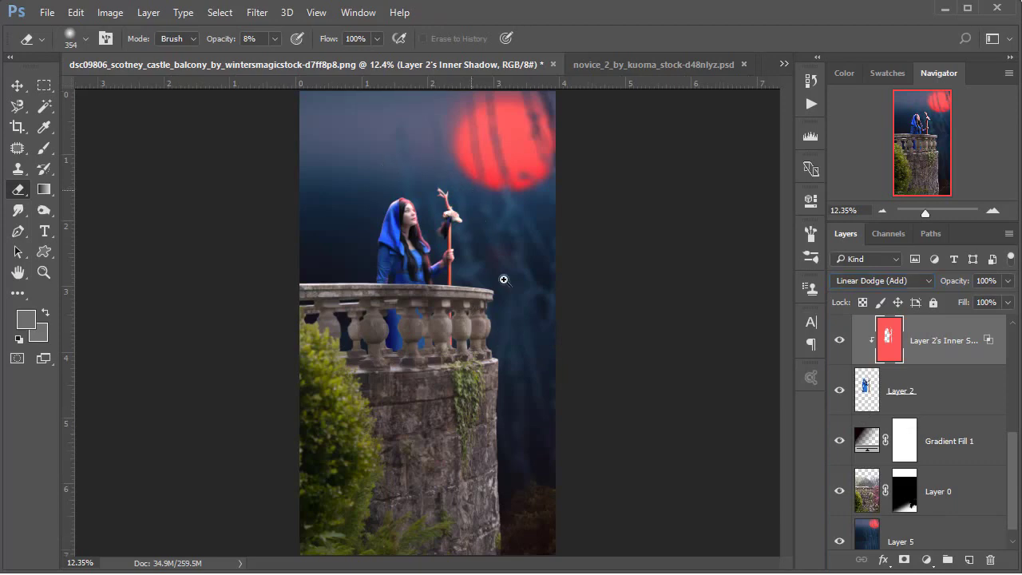
{"action": "mouse_move", "coordinate": [505, 281]}
{"action": "left_mouse_down"}
{"action": "mouse_move", "coordinate": [551, 389]}
{"action": "mouse_move", "coordinate": [541, 372]}
{"action": "left_mouse_up"}
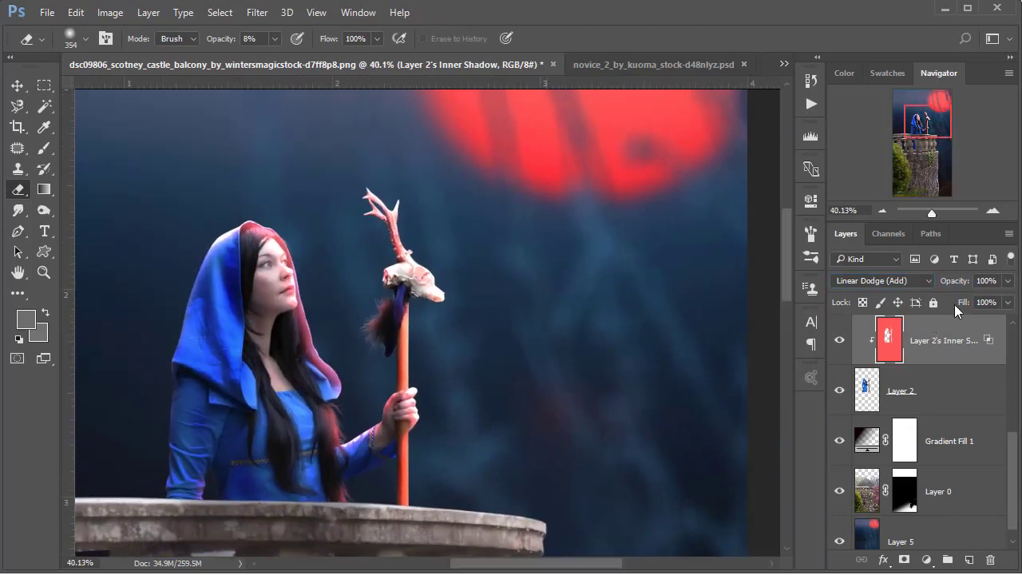
{"action": "left_click", "coordinate": [1009, 282]}
{"action": "type", "text": "51"}
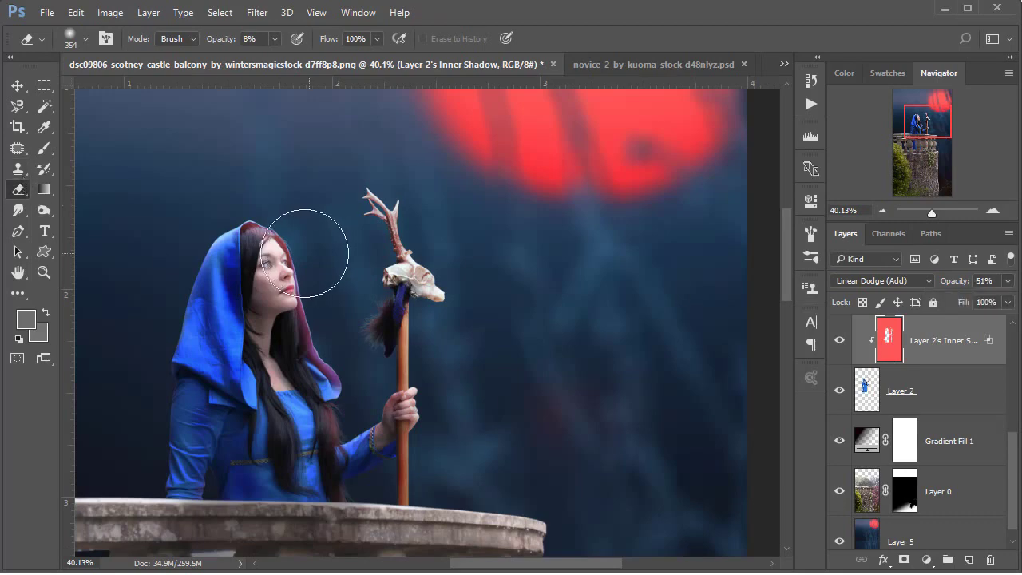
Set the eraser to a 31 px soft brush at 55% opacity
{"action": "left_click_drag", "start_coordinate": [271, 212], "coordinate": [355, 312]}
{"action": "right_click", "coordinate": [356, 311]}
{"action": "type", "text": "31"}
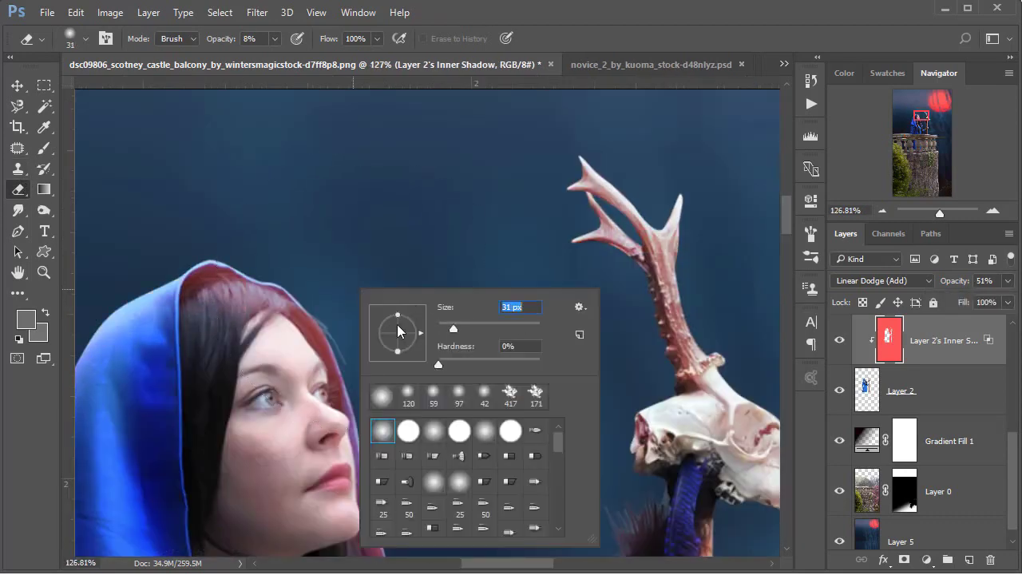
{"action": "key", "text": "Return"}
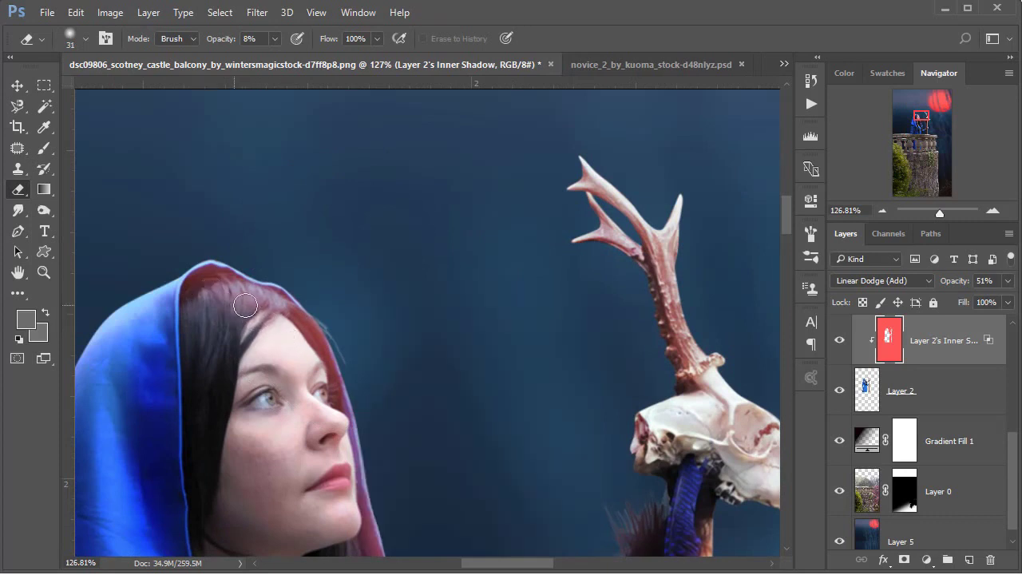
{"action": "left_click", "coordinate": [274, 39]}
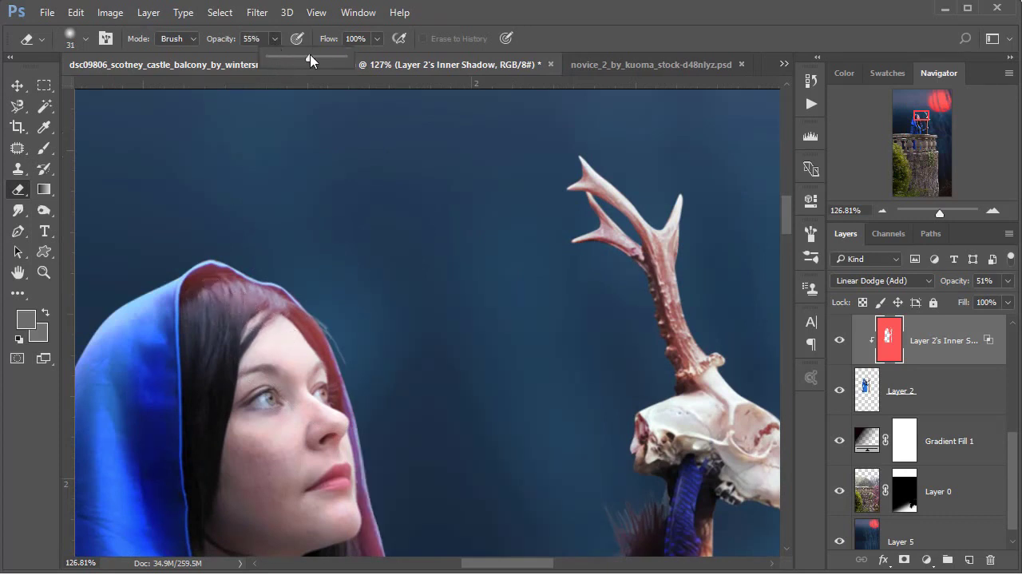
{"action": "left_click", "coordinate": [200, 302]}
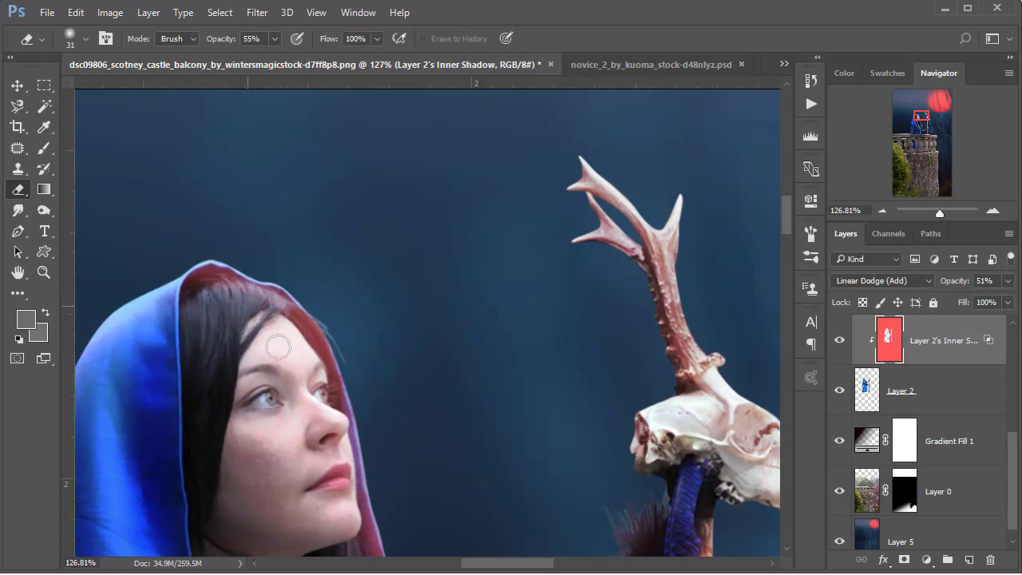
Move around the woman's head, then fit the whole composite on screen
{"action": "left_click_drag", "start_coordinate": [323, 489], "coordinate": [308, 306]}
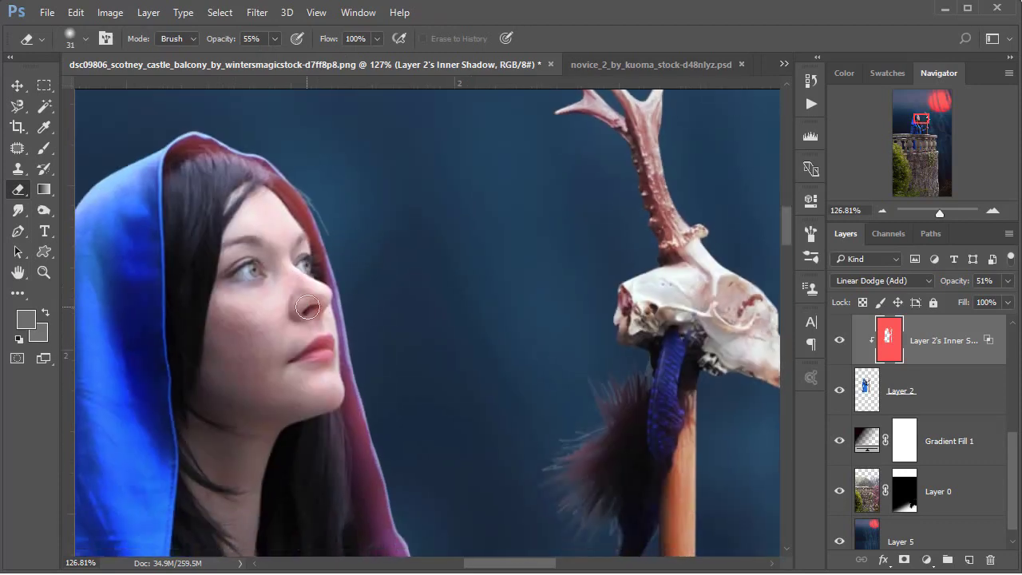
{"action": "left_click_drag", "start_coordinate": [324, 419], "coordinate": [284, 243]}
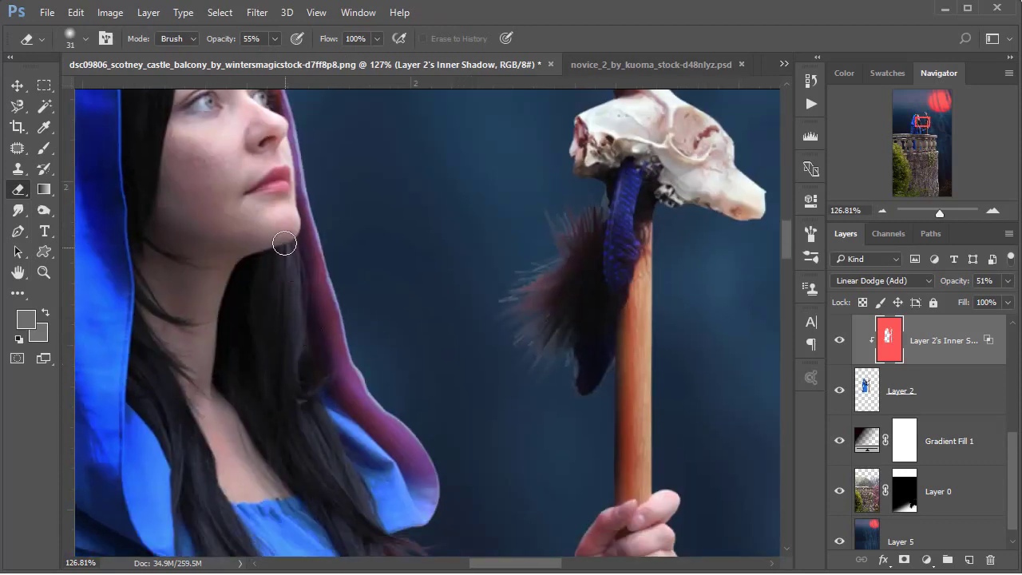
{"action": "scroll", "coordinate": [511, 274], "scroll_direction": "down", "scroll_amount": 5}
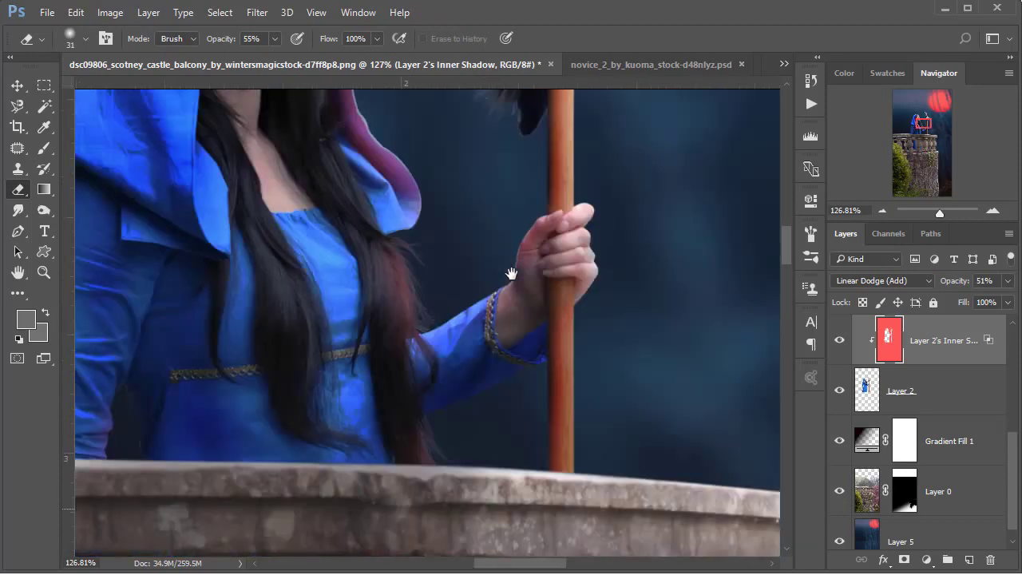
{"action": "key", "text": "ctrl+0"}
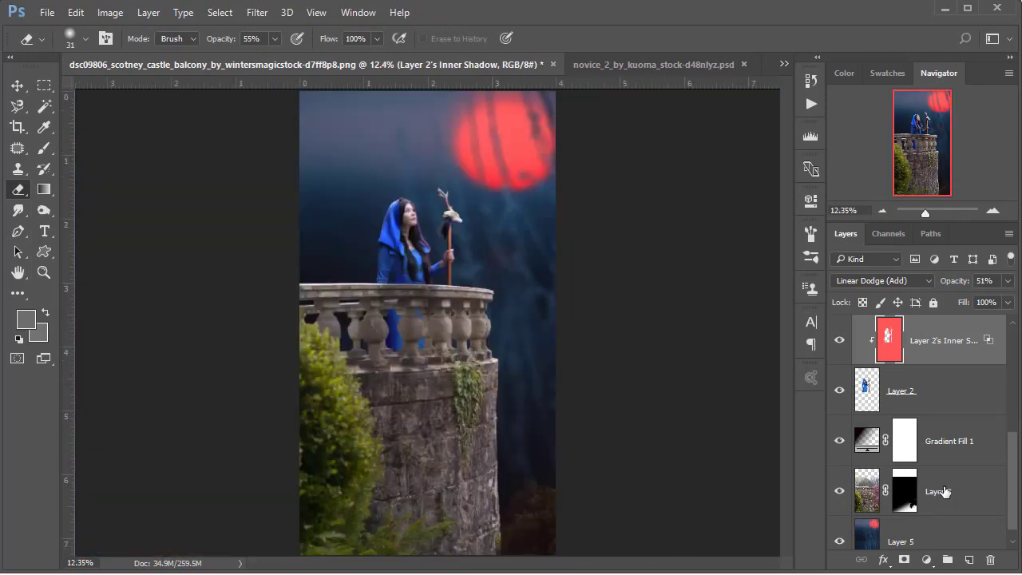
Add a Levels adjustment above Layer 1 and lower its Green midtones for a pinker tone
{"action": "scroll", "coordinate": [944, 492], "scroll_direction": "up", "scroll_amount": 3}
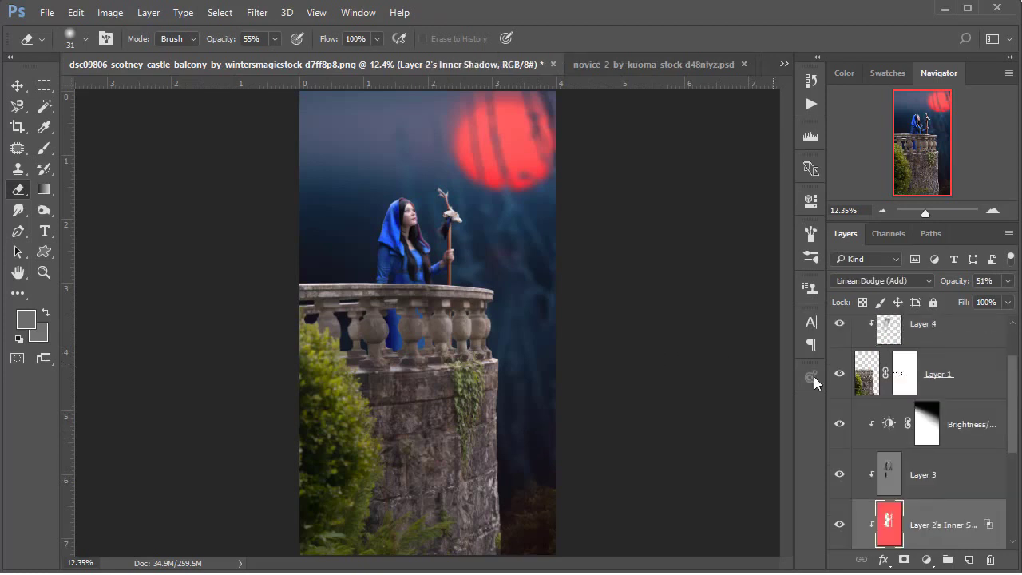
{"action": "left_click", "coordinate": [920, 379]}
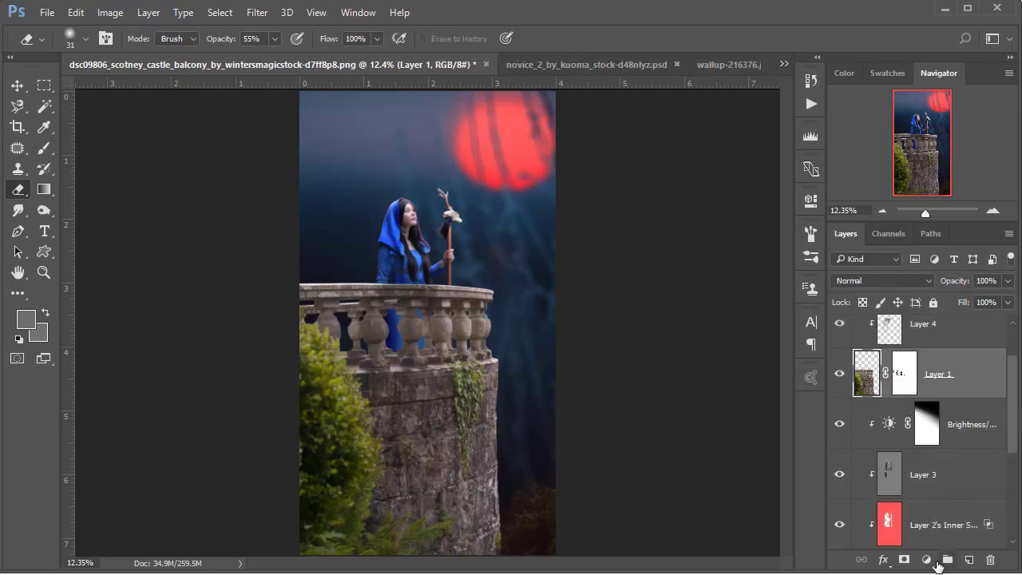
{"action": "left_click", "coordinate": [937, 563]}
{"action": "left_click", "coordinate": [951, 293]}
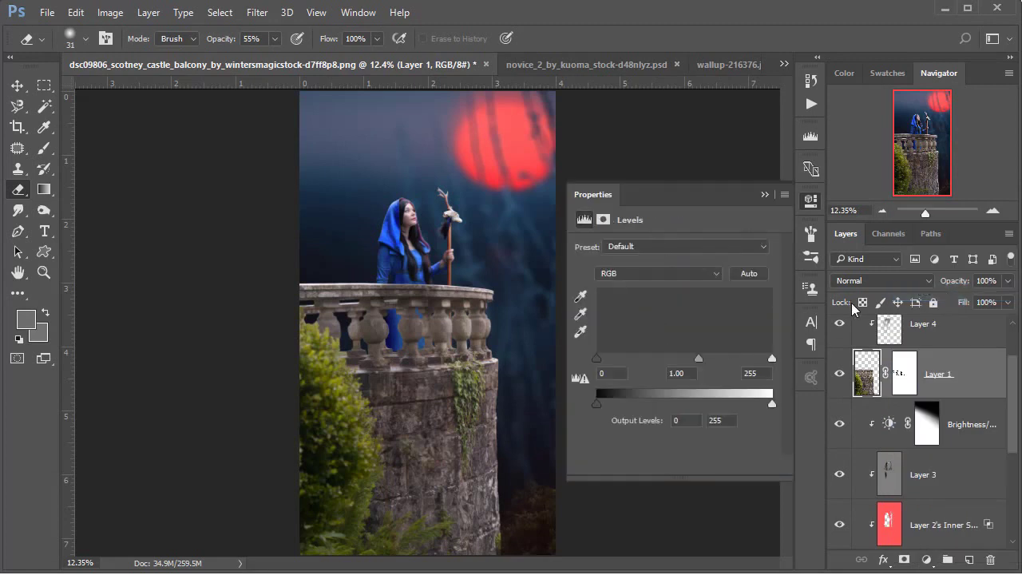
{"action": "left_click", "coordinate": [629, 272]}
{"action": "left_click", "coordinate": [637, 310]}
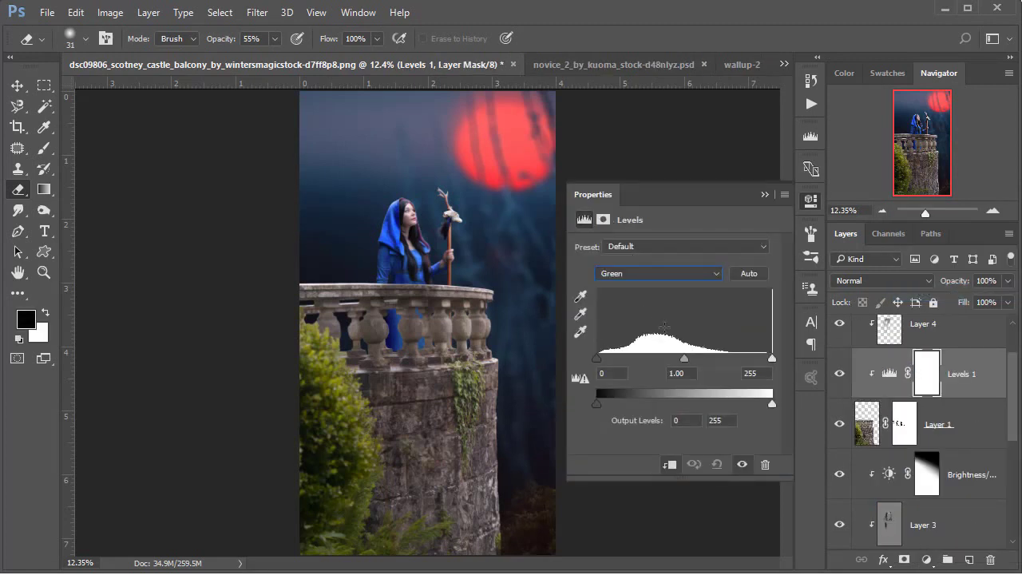
{"action": "left_click_drag", "start_coordinate": [685, 365], "coordinate": [696, 365]}
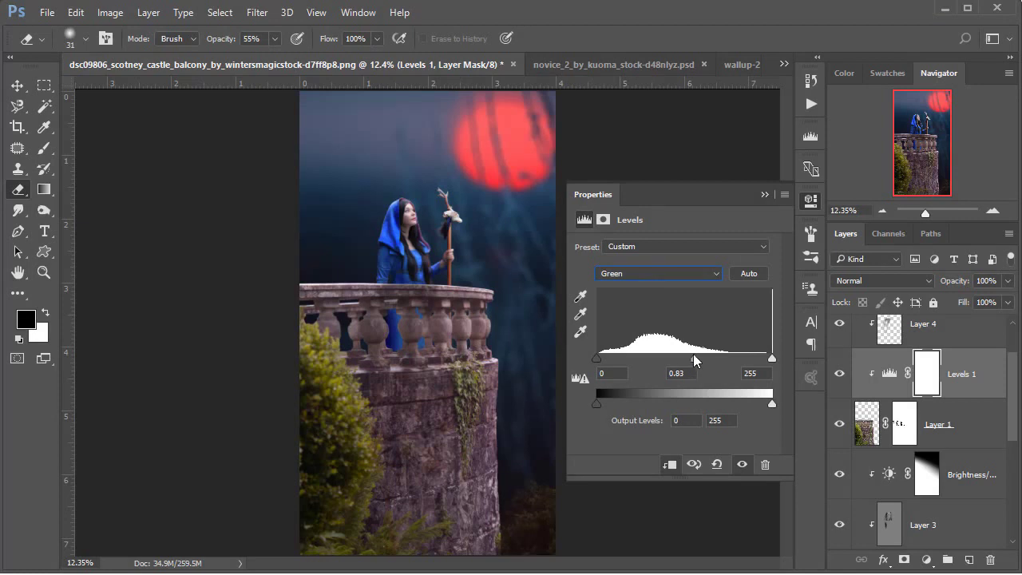
{"action": "left_click_drag", "start_coordinate": [693, 355], "coordinate": [687, 355]}
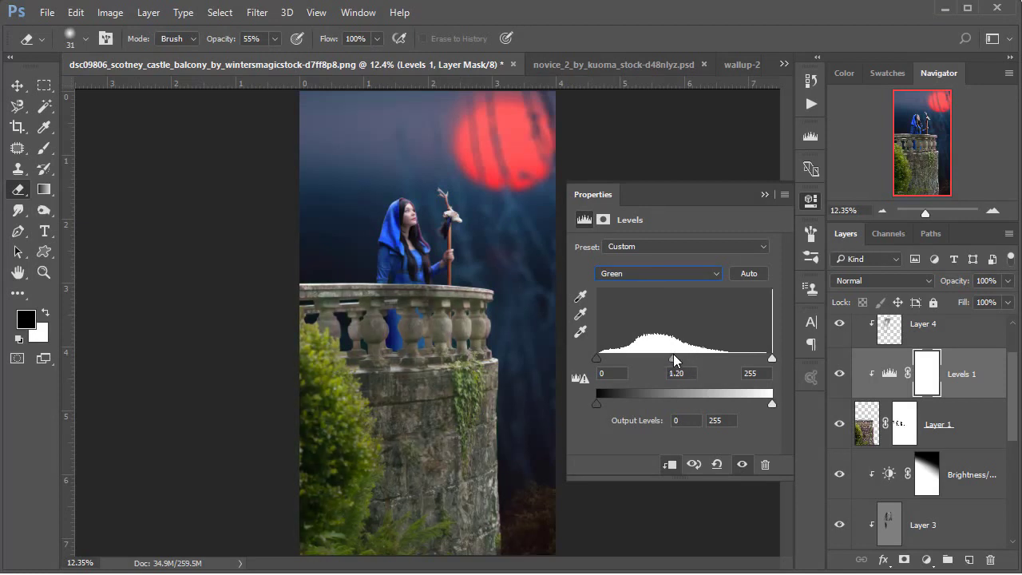
Brighten the Red and Blue midtones and lower Green further for a purple cast
{"action": "left_click", "coordinate": [633, 274]}
{"action": "left_click", "coordinate": [622, 298]}
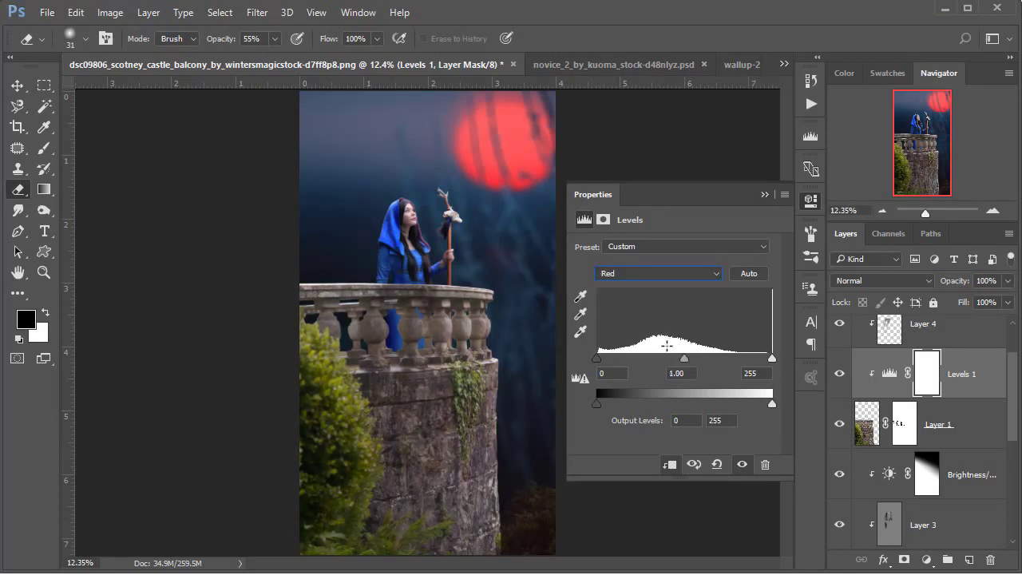
{"action": "left_click_drag", "start_coordinate": [687, 360], "coordinate": [675, 356]}
{"action": "left_click", "coordinate": [658, 274]}
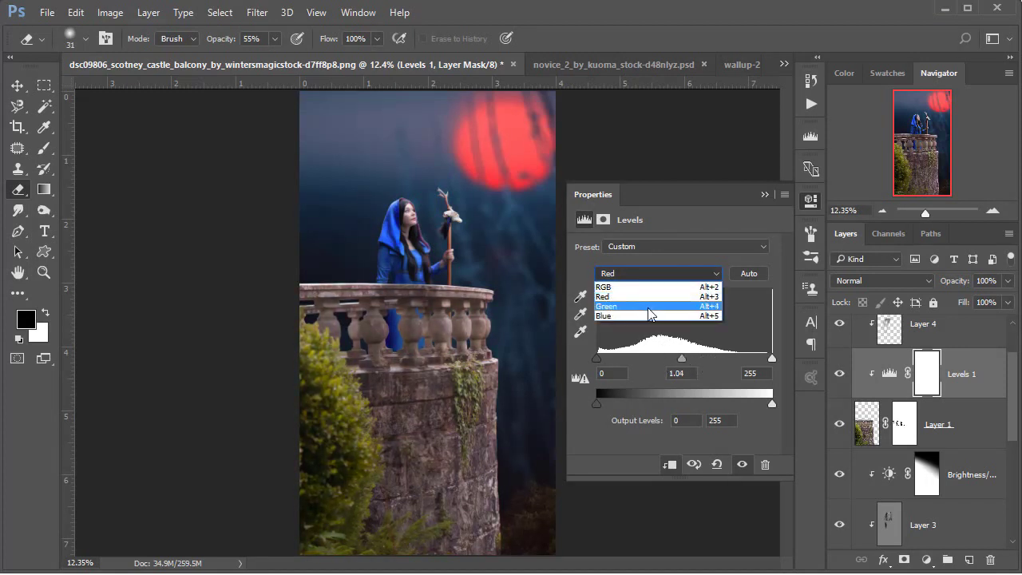
{"action": "left_click", "coordinate": [654, 318]}
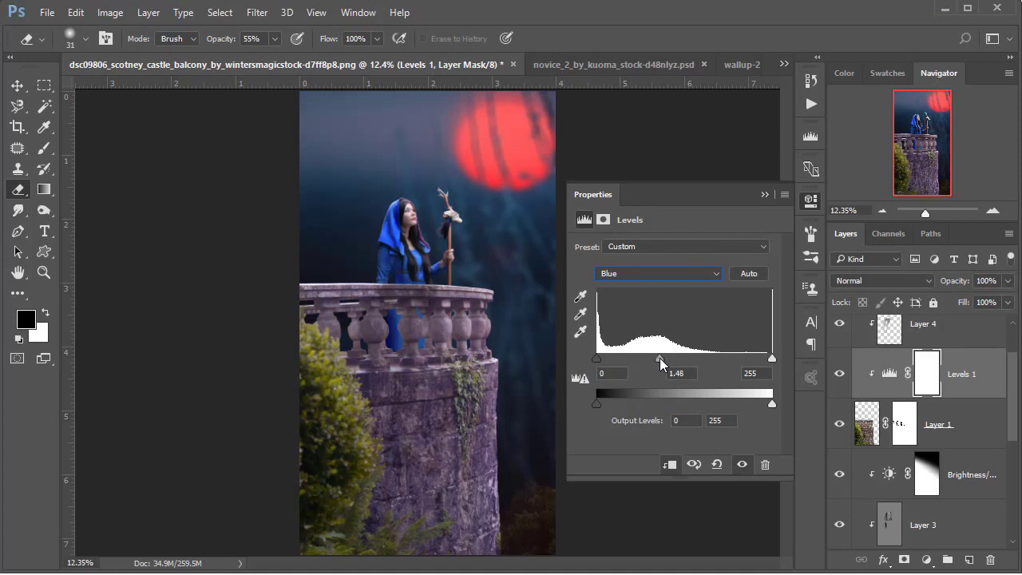
{"action": "mouse_move", "coordinate": [665, 356]}
{"action": "left_mouse_down"}
{"action": "mouse_move", "coordinate": [658, 366]}
{"action": "mouse_move", "coordinate": [673, 367]}
{"action": "left_mouse_up"}
{"action": "left_click", "coordinate": [652, 271]}
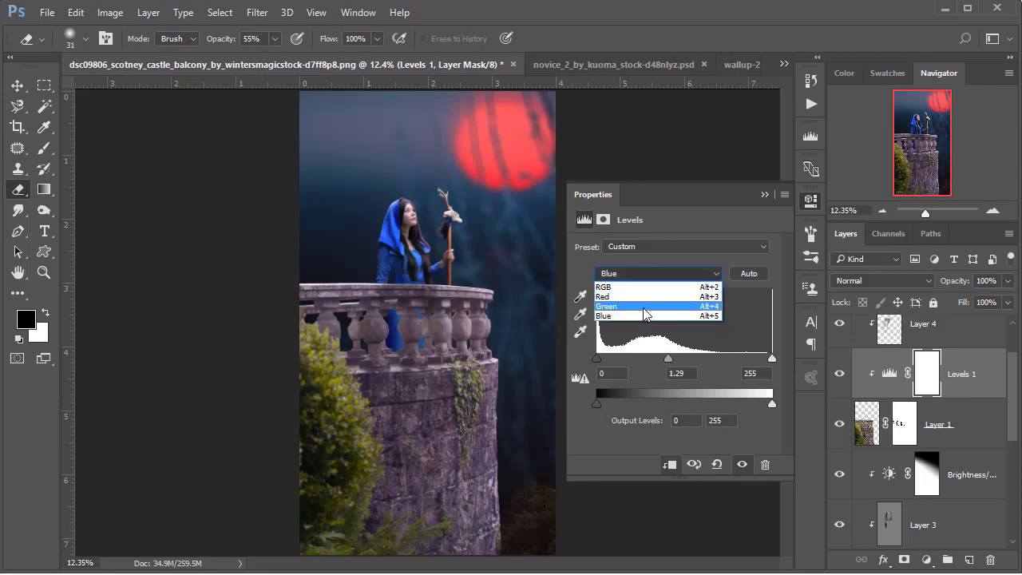
{"action": "left_click", "coordinate": [654, 299]}
{"action": "left_click_drag", "start_coordinate": [680, 360], "coordinate": [711, 357]}
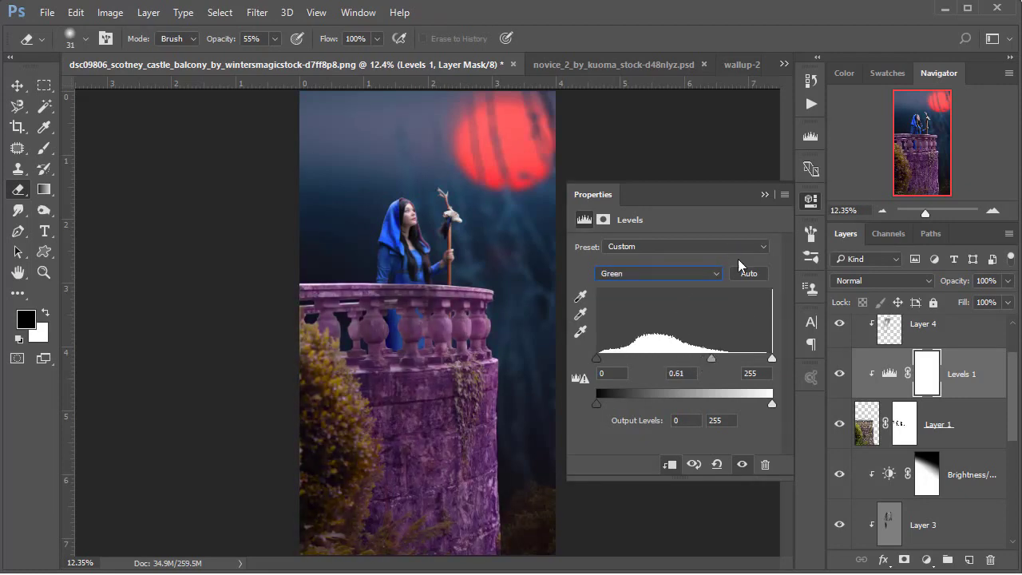
Darken the Red midtone to 0.67 and drop the Levels layer to 41% opacity
{"action": "left_click", "coordinate": [661, 275]}
{"action": "scroll", "coordinate": [639, 295], "scroll_direction": "up", "scroll_amount": 1}
{"action": "left_click", "coordinate": [635, 284]}
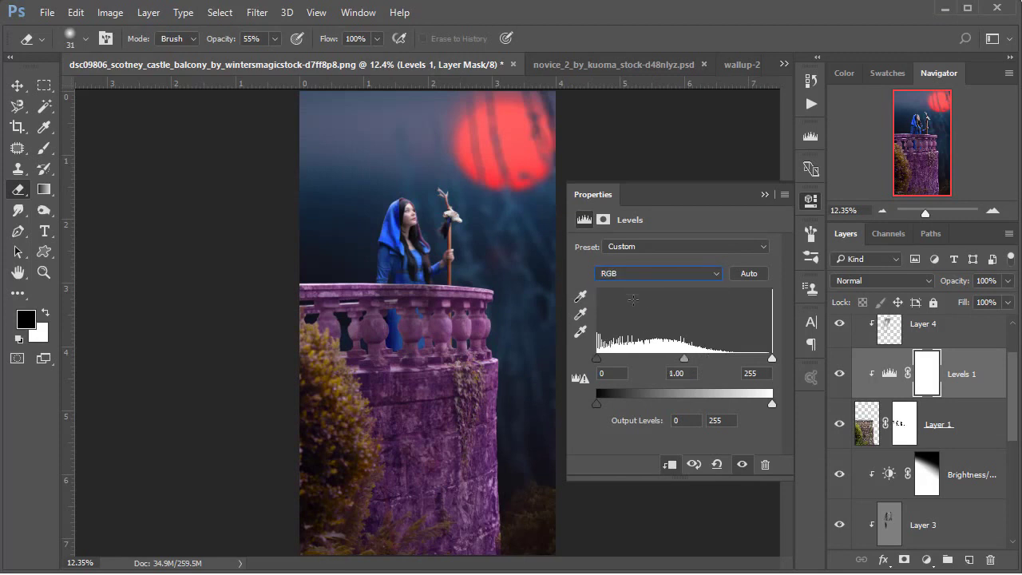
{"action": "left_click", "coordinate": [624, 275]}
{"action": "left_click", "coordinate": [623, 293]}
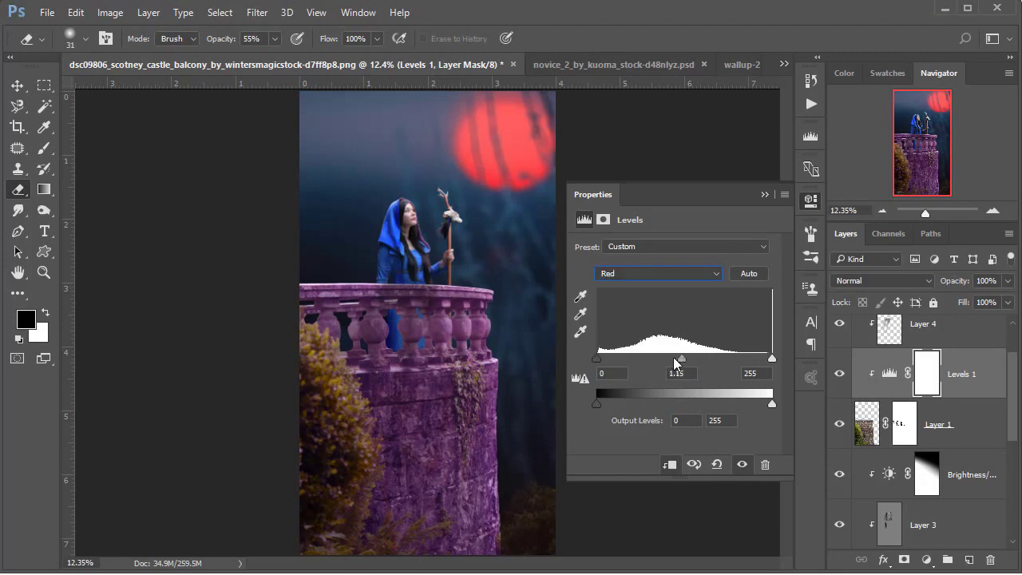
{"action": "left_click_drag", "start_coordinate": [683, 356], "coordinate": [715, 356]}
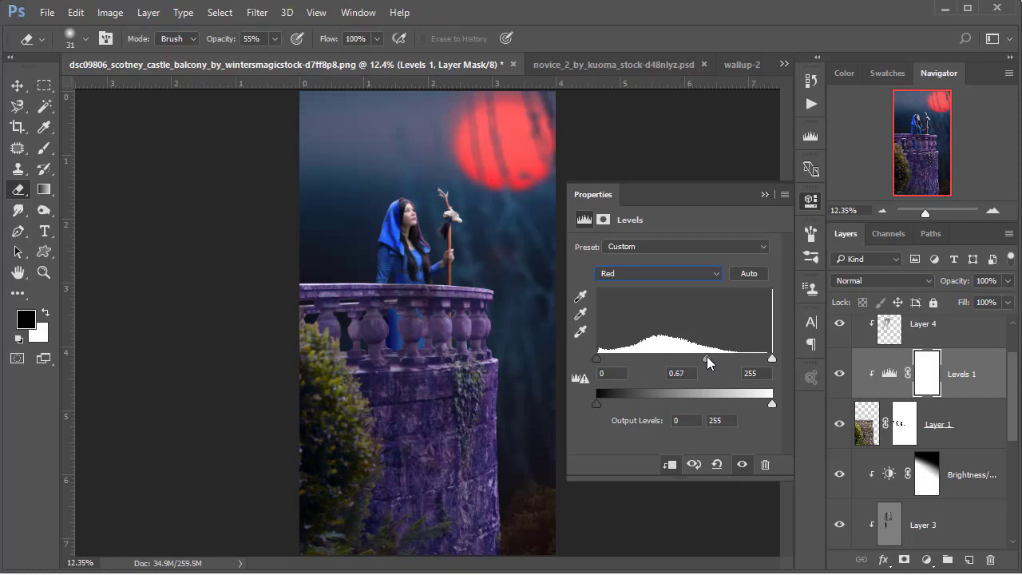
{"action": "left_click", "coordinate": [764, 195]}
{"action": "left_click", "coordinate": [1008, 280]}
{"action": "left_click_drag", "start_coordinate": [1010, 299], "coordinate": [971, 299]}
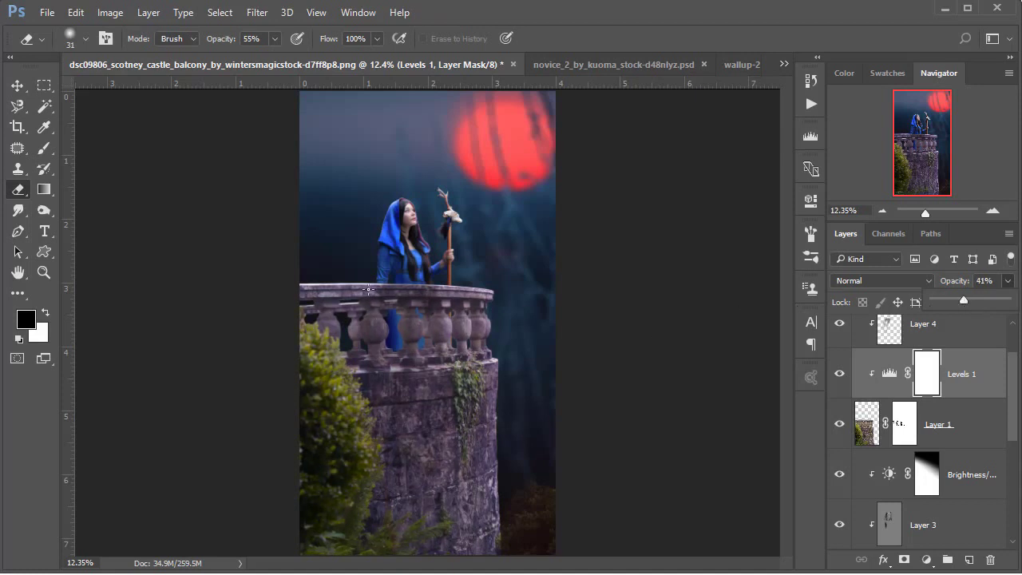
Set the Gradient Fill 1 layer's opacity to 54% and check the whole composite
{"action": "left_click", "coordinate": [407, 325]}
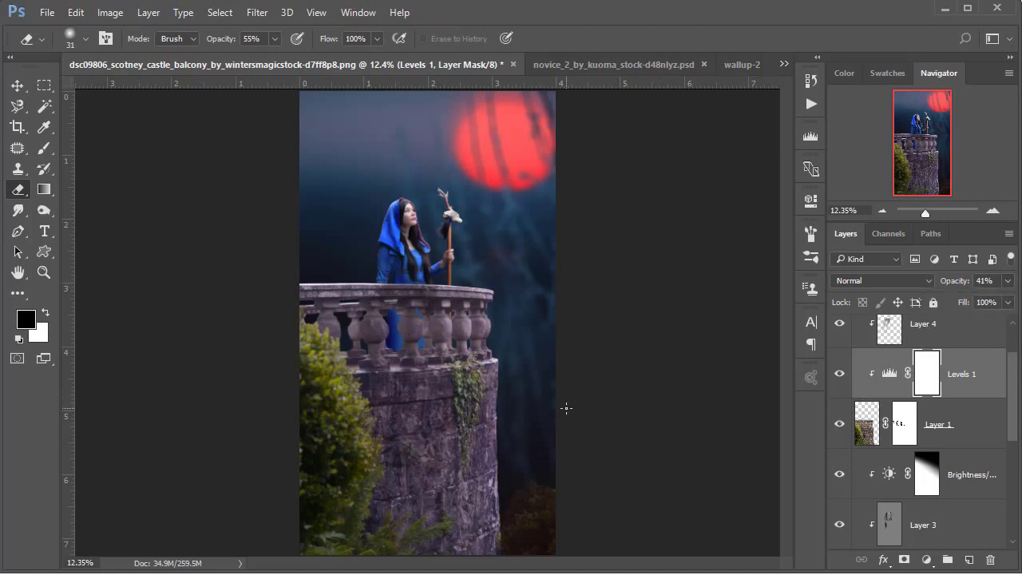
{"action": "scroll", "coordinate": [958, 478], "scroll_direction": "down", "scroll_amount": 3}
{"action": "scroll", "coordinate": [961, 479], "scroll_direction": "down", "scroll_amount": 2}
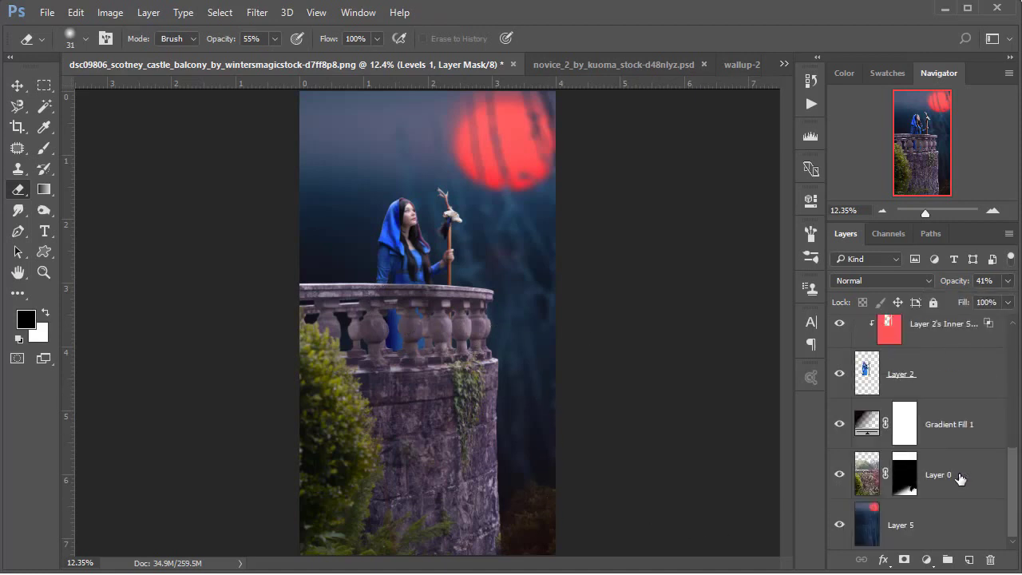
{"action": "left_click", "coordinate": [942, 442]}
{"action": "left_click", "coordinate": [1008, 280]}
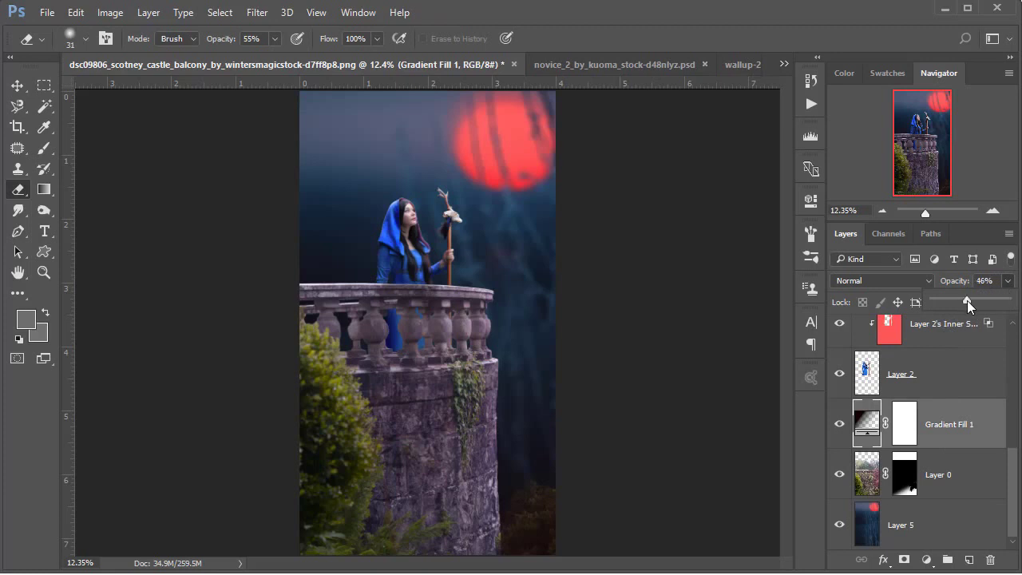
{"action": "left_click_drag", "start_coordinate": [967, 301], "coordinate": [966, 300]}
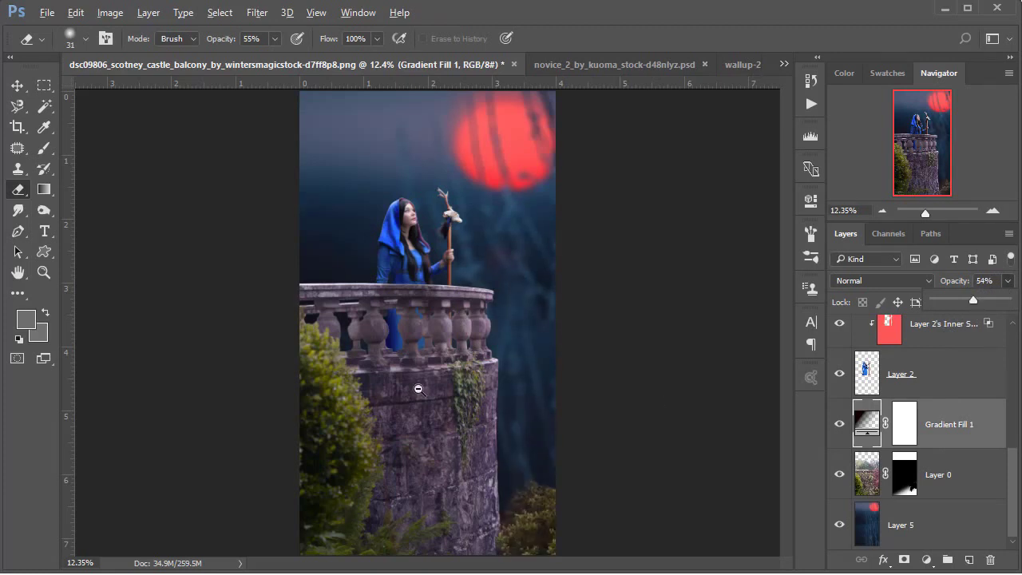
{"action": "key", "text": "ctrl+minus"}
{"action": "scroll", "coordinate": [931, 478], "scroll_direction": "up", "scroll_amount": 1}
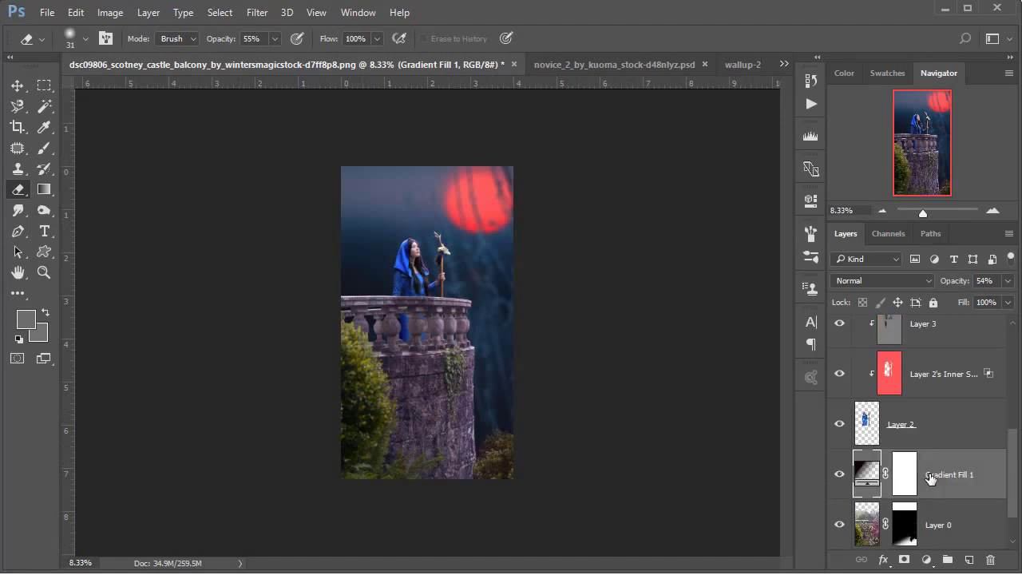
{"action": "key", "text": "ctrl+plus"}
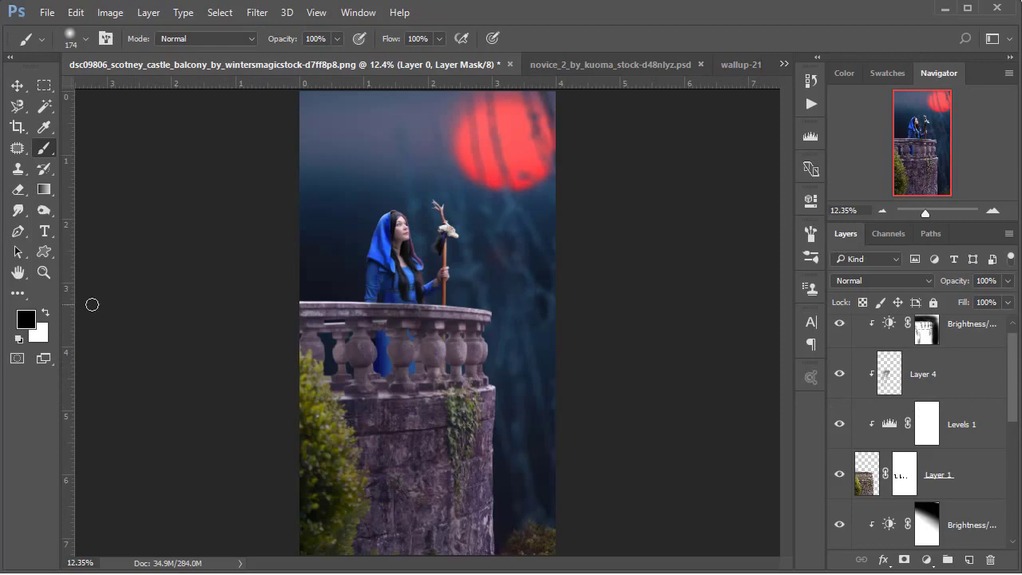
Set grey 505050 foreground and a 464 px soft brush at 22% opacity on Layer 4
{"action": "left_click", "coordinate": [23, 327]}
{"action": "type", "text": "505050"}
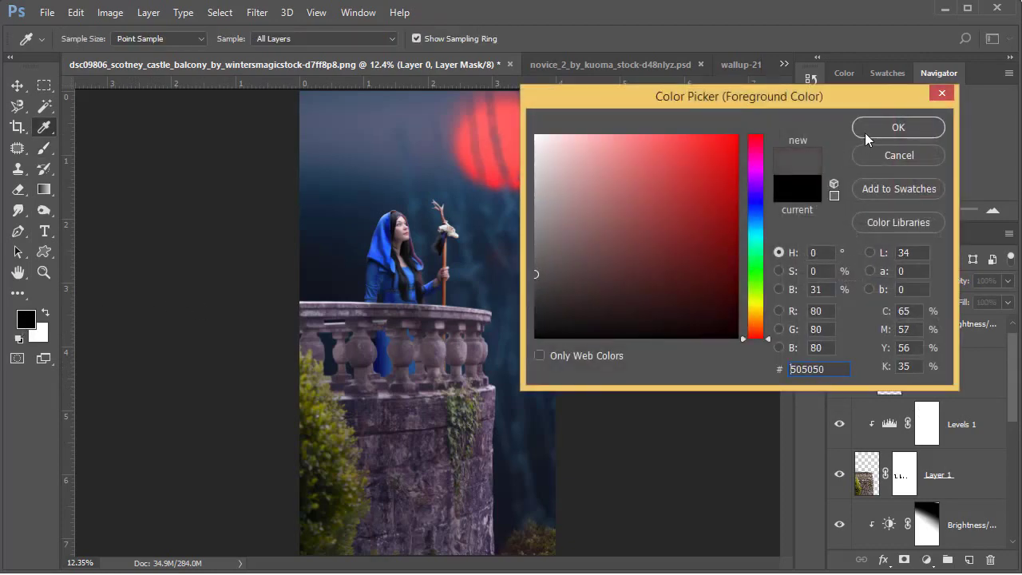
{"action": "key", "text": "Return"}
{"action": "left_click", "coordinate": [955, 381]}
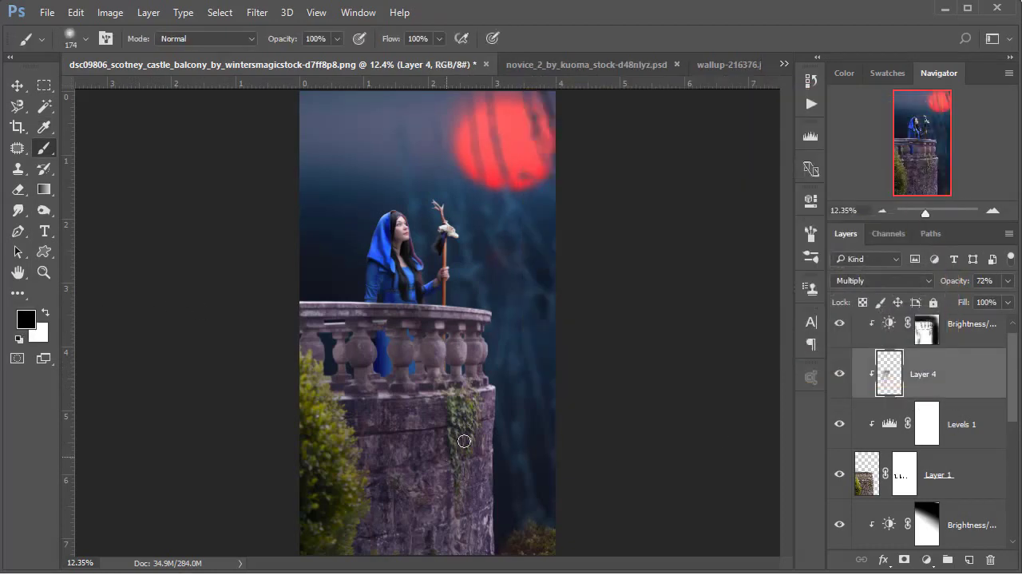
{"action": "right_click", "coordinate": [532, 359]}
{"action": "key", "text": "Return"}
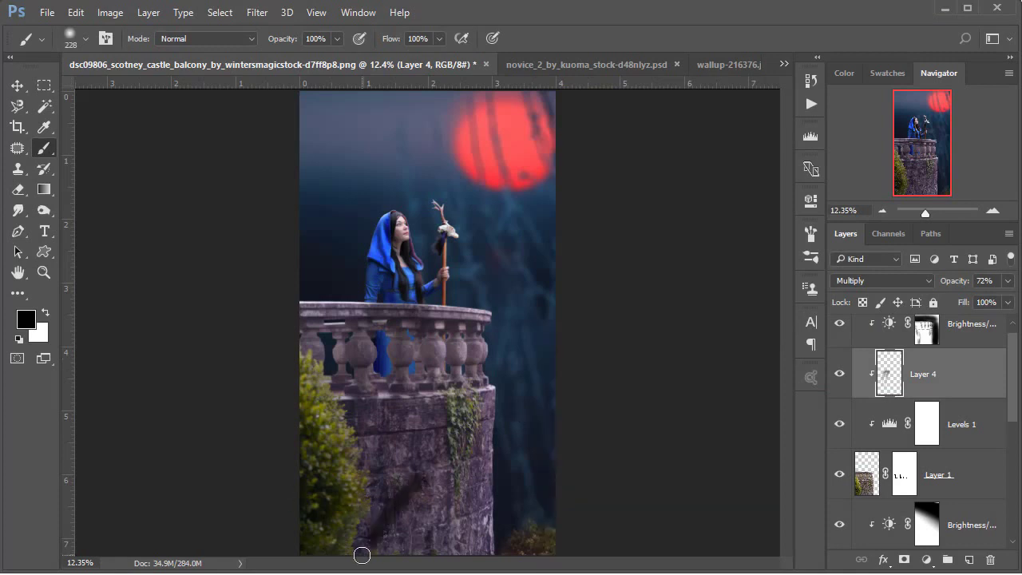
{"action": "key", "text": "ctrl+minus"}
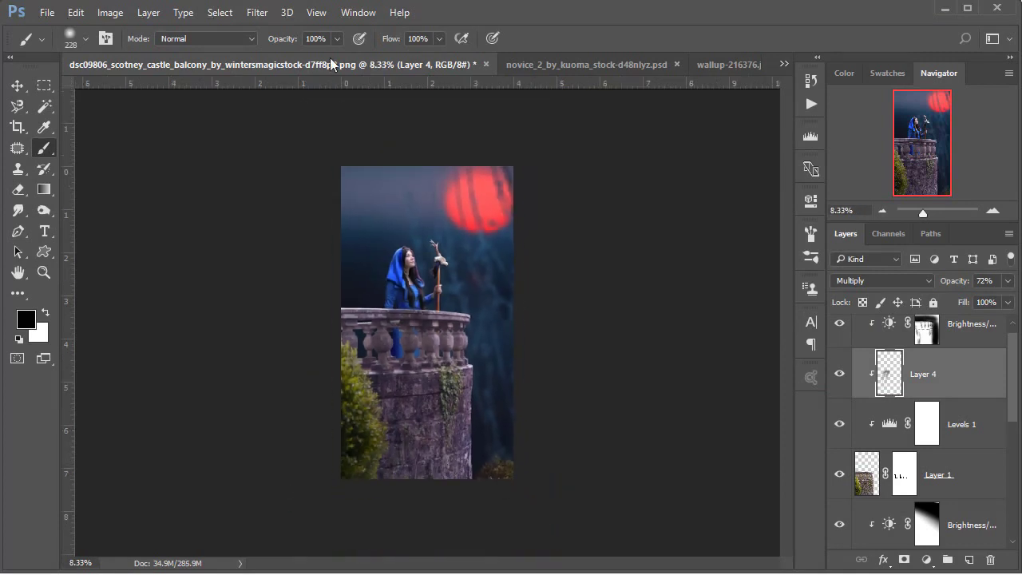
{"action": "left_click", "coordinate": [337, 38]}
{"action": "right_click", "coordinate": [380, 426]}
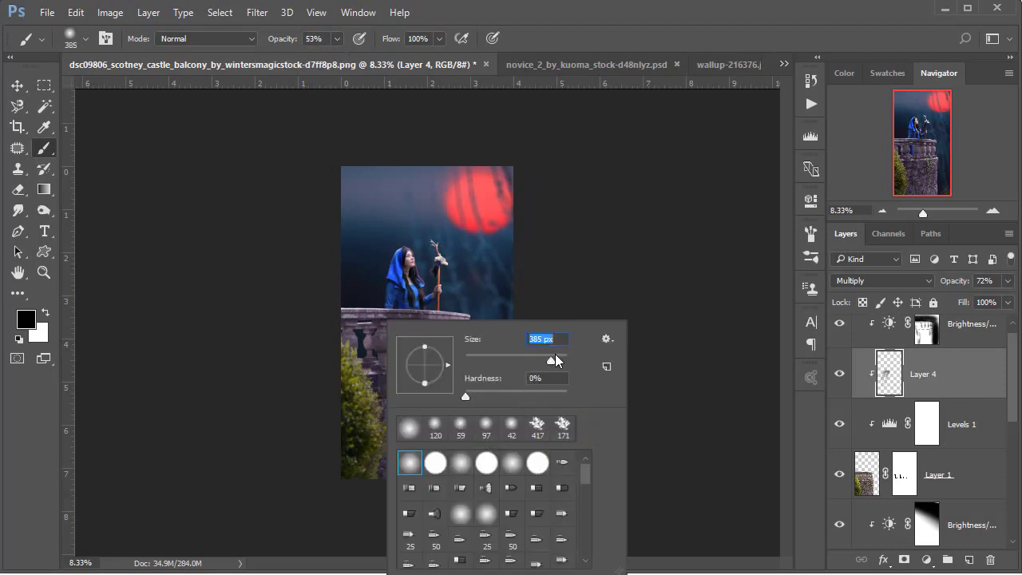
{"action": "key", "text": "Return"}
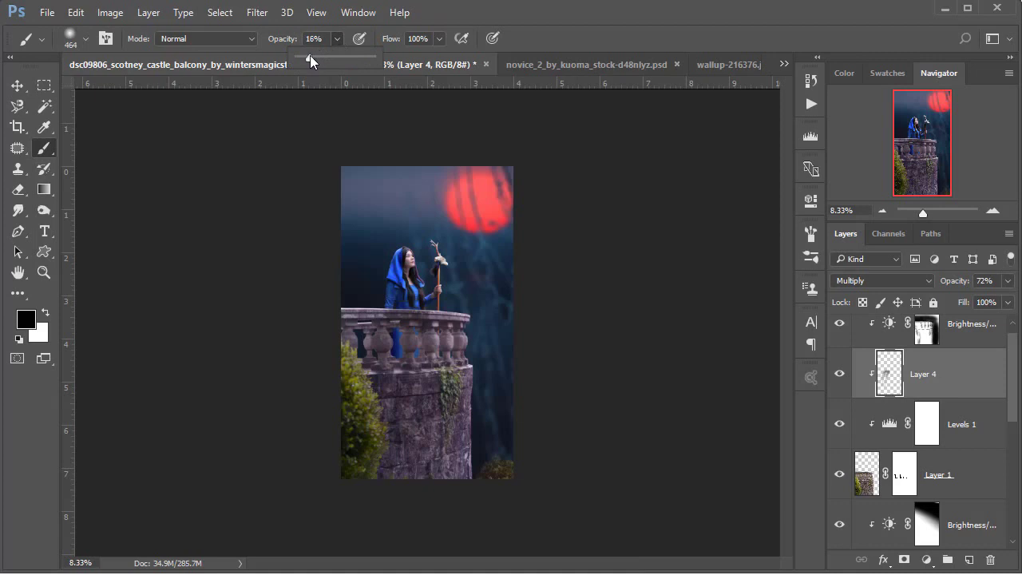
{"action": "left_click", "coordinate": [313, 49]}
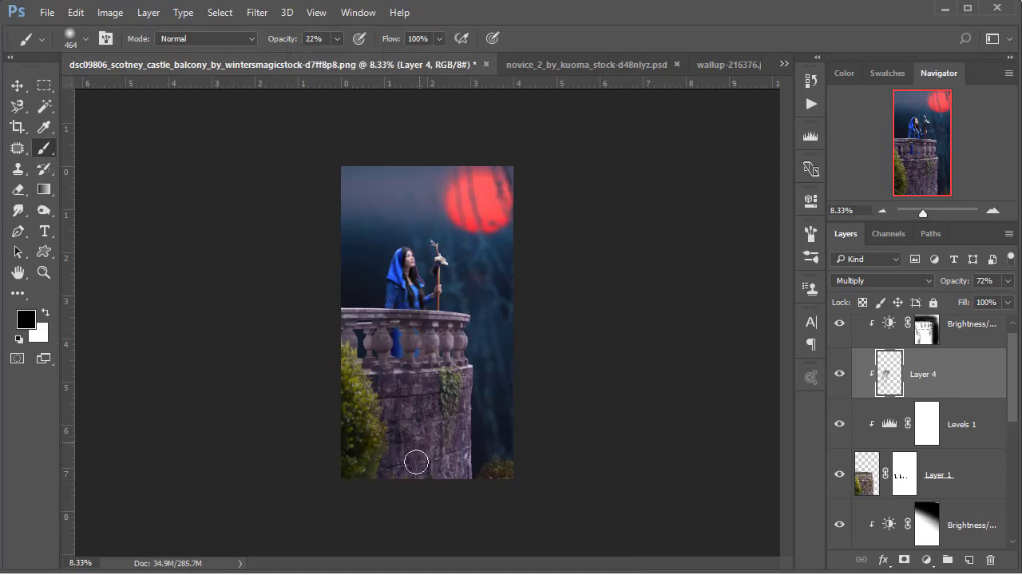
Paint soft shading over the tower base, lower wall and left end of the balcony rail
{"action": "left_click_drag", "start_coordinate": [452, 459], "coordinate": [458, 488]}
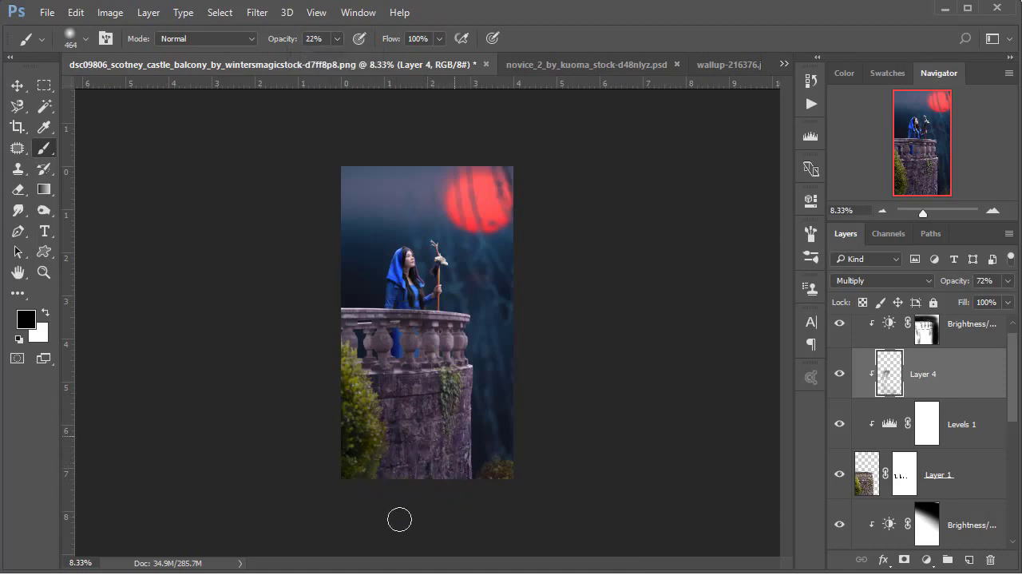
{"action": "left_click", "coordinate": [376, 428]}
{"action": "left_click_drag", "start_coordinate": [439, 515], "coordinate": [445, 379]}
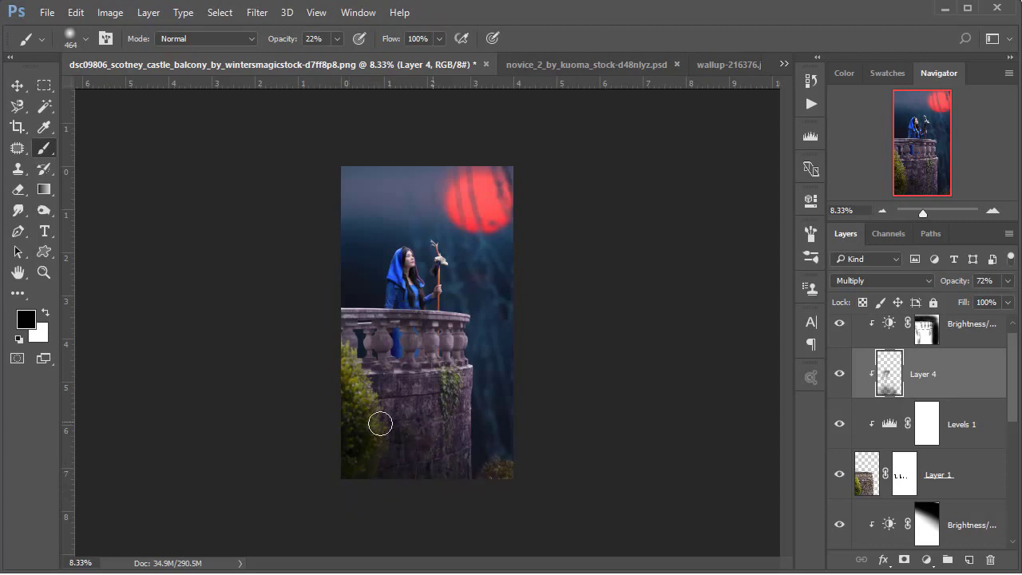
{"action": "left_click_drag", "start_coordinate": [410, 405], "coordinate": [344, 509]}
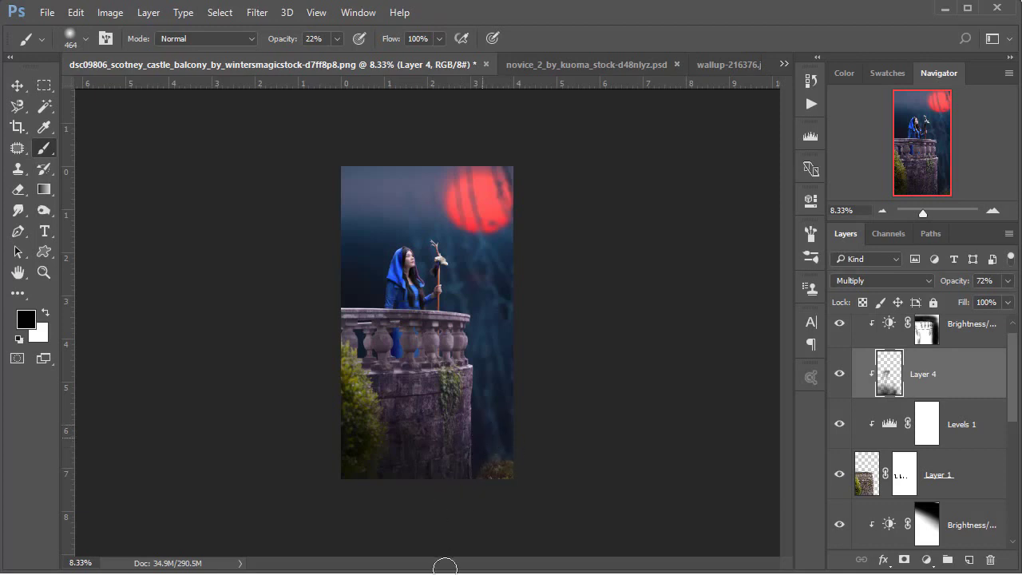
{"action": "key", "text": "ctrl+plus"}
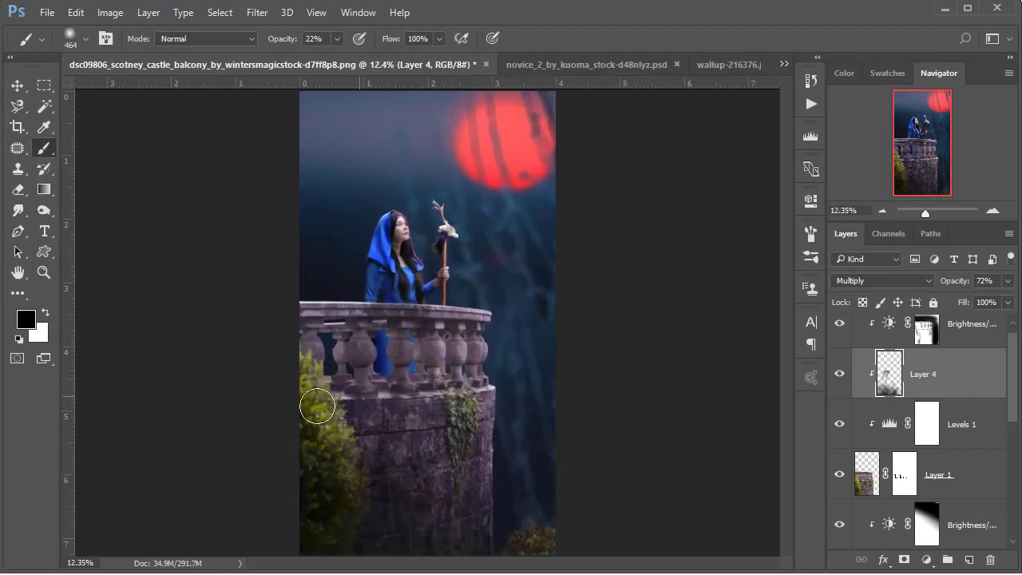
{"action": "left_click_drag", "start_coordinate": [349, 391], "coordinate": [425, 448]}
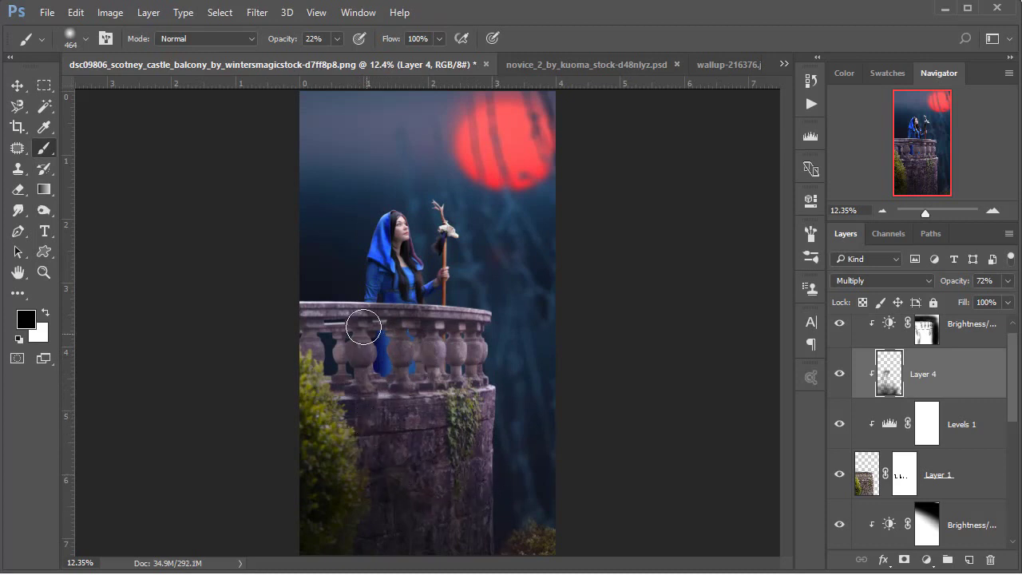
{"action": "left_click_drag", "start_coordinate": [372, 294], "coordinate": [325, 308]}
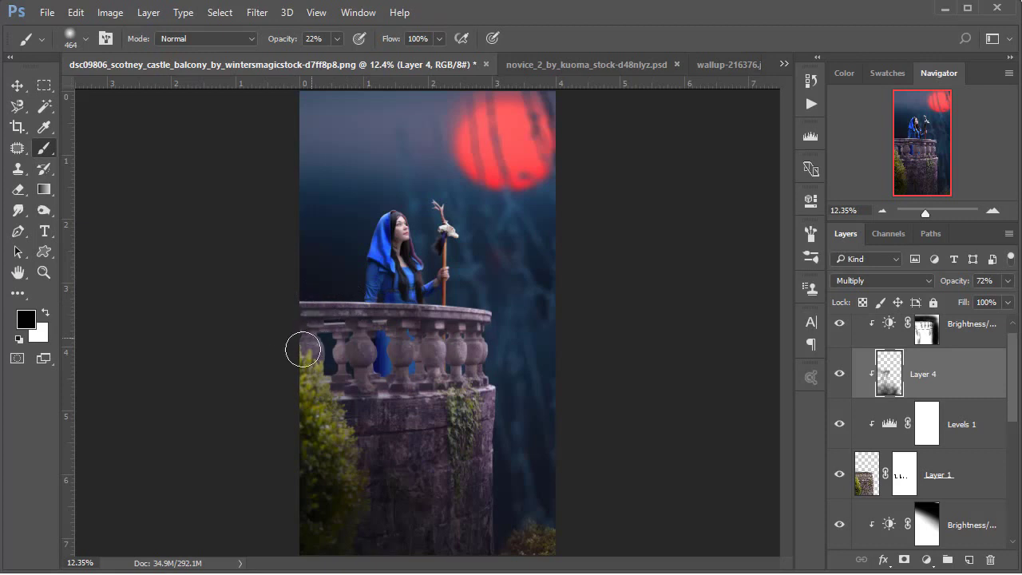
{"action": "key", "text": "ctrl+minus"}
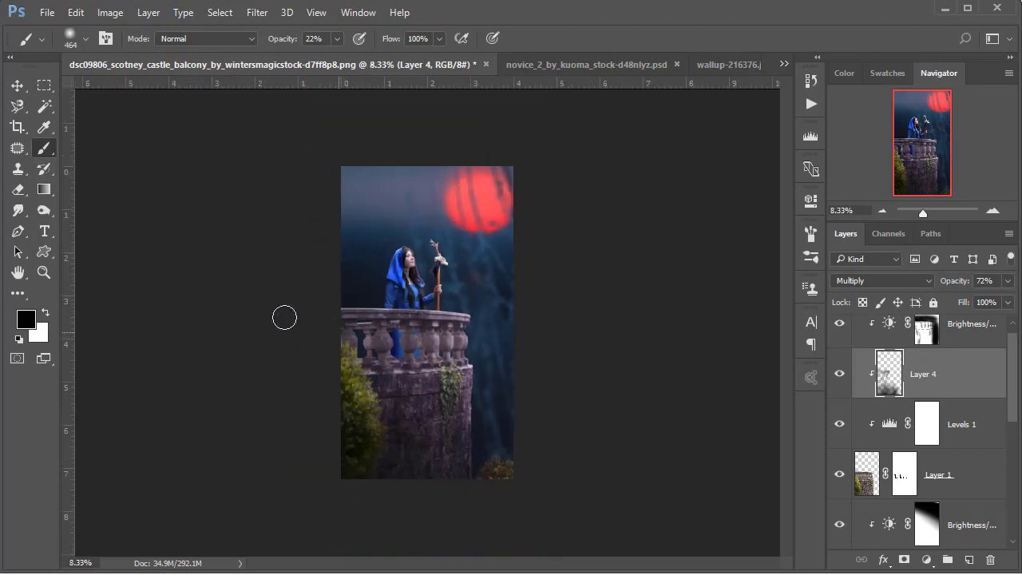
Switch to a 165 px eraser to soften the painted shading
{"action": "left_click", "coordinate": [17, 190]}
{"action": "right_click", "coordinate": [380, 315]}
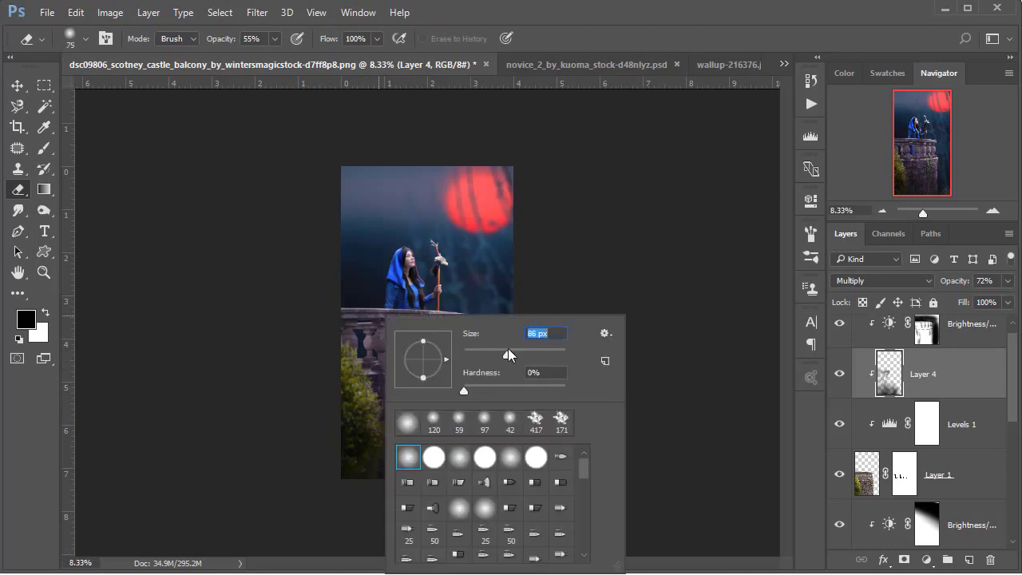
{"action": "key", "text": "Return"}
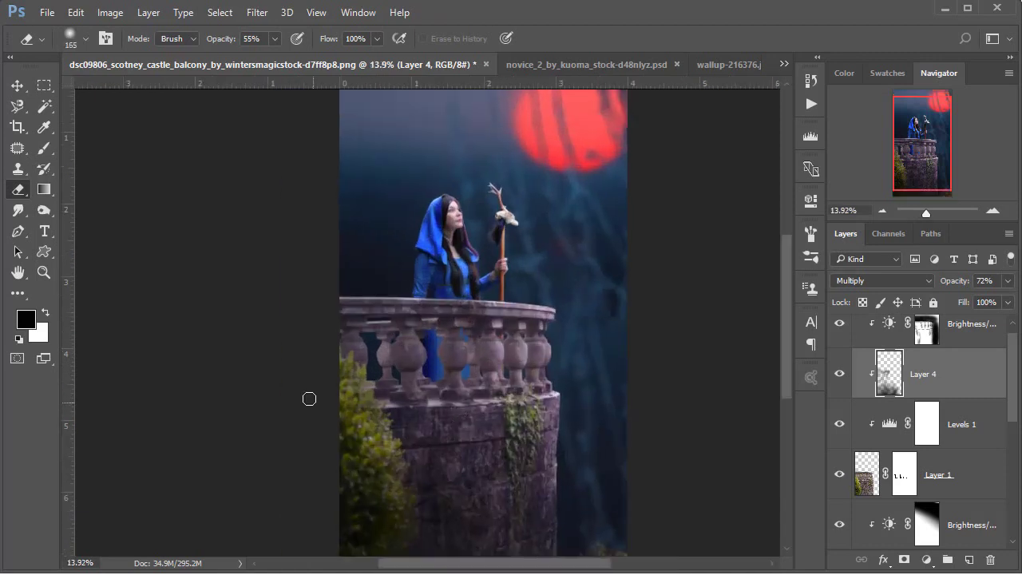
{"action": "scroll", "coordinate": [359, 293], "scroll_direction": "down", "scroll_amount": 2}
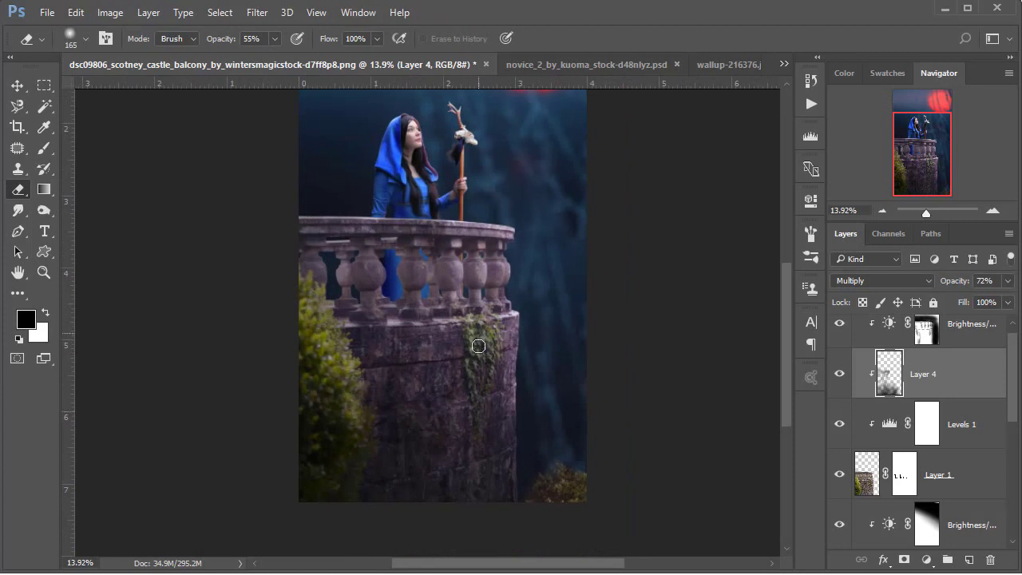
{"action": "scroll", "coordinate": [467, 438], "scroll_direction": "up", "scroll_amount": 2}
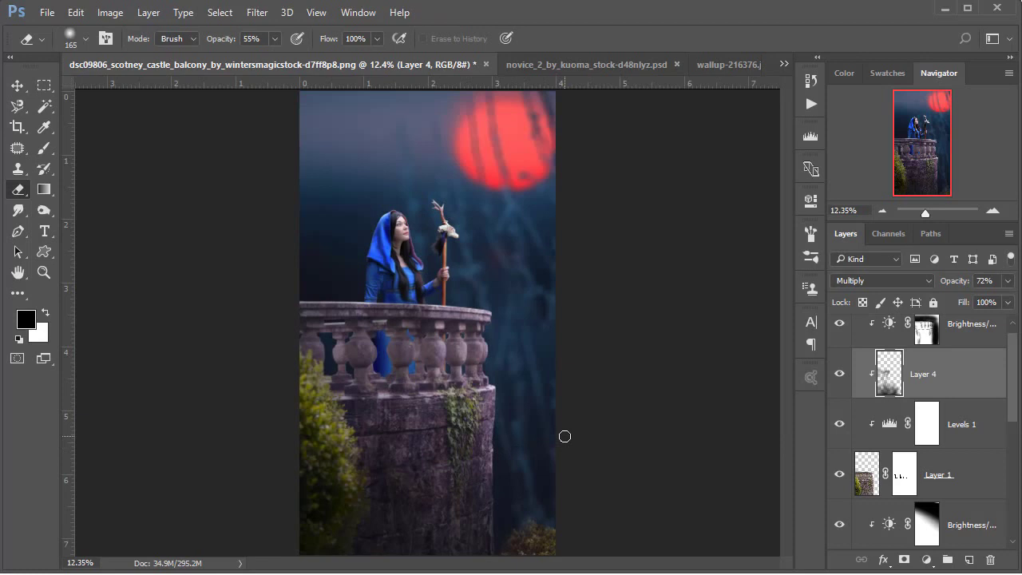
{"action": "scroll", "coordinate": [951, 423], "scroll_direction": "down", "scroll_amount": 1}
{"action": "scroll", "coordinate": [950, 423], "scroll_direction": "down", "scroll_amount": 1}
Dim the Layer 2's Inner Shadow red glow layer to 38% opacity
{"action": "scroll", "coordinate": [950, 423], "scroll_direction": "down", "scroll_amount": 1}
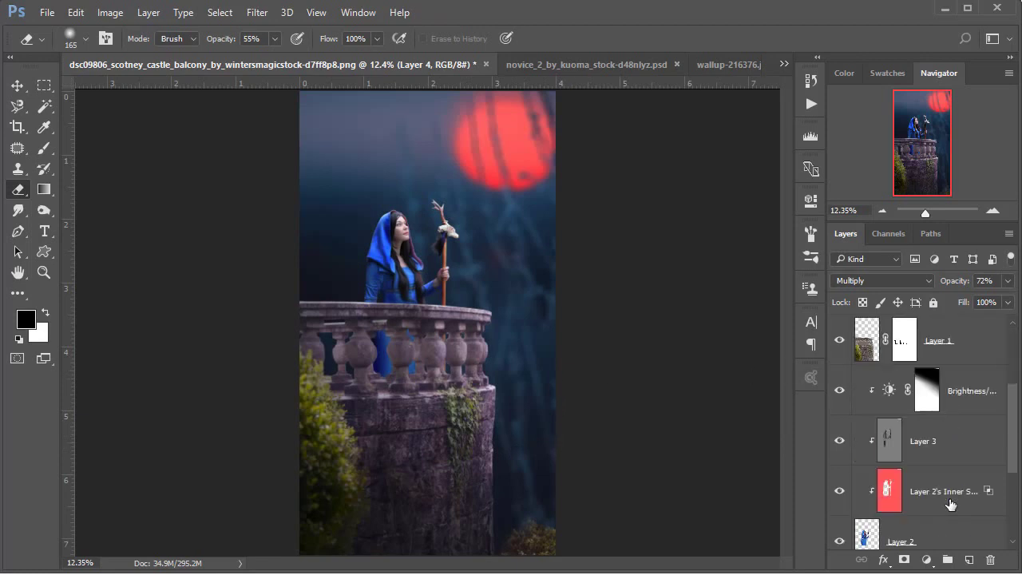
{"action": "left_click", "coordinate": [951, 504]}
{"action": "left_click", "coordinate": [1008, 280]}
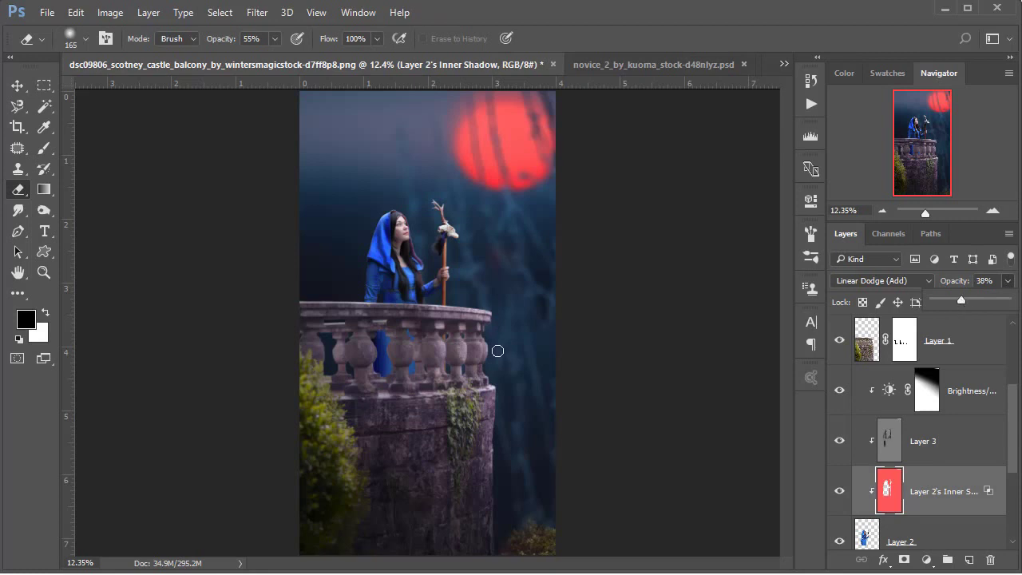
{"action": "left_click", "coordinate": [465, 342]}
{"action": "scroll", "coordinate": [519, 343], "scroll_direction": "up", "scroll_amount": 1}
{"action": "scroll", "coordinate": [519, 344], "scroll_direction": "down", "scroll_amount": 1}
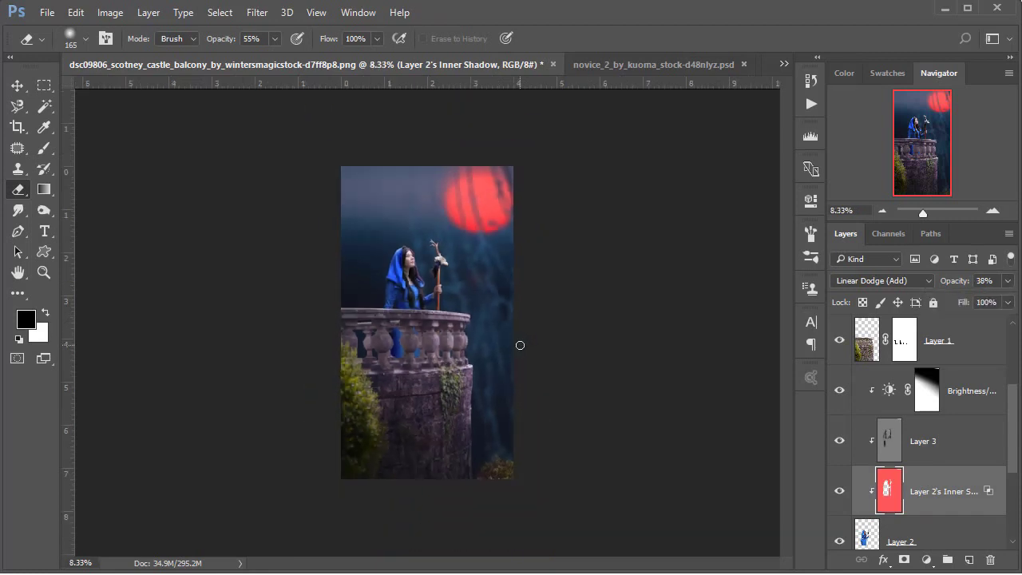